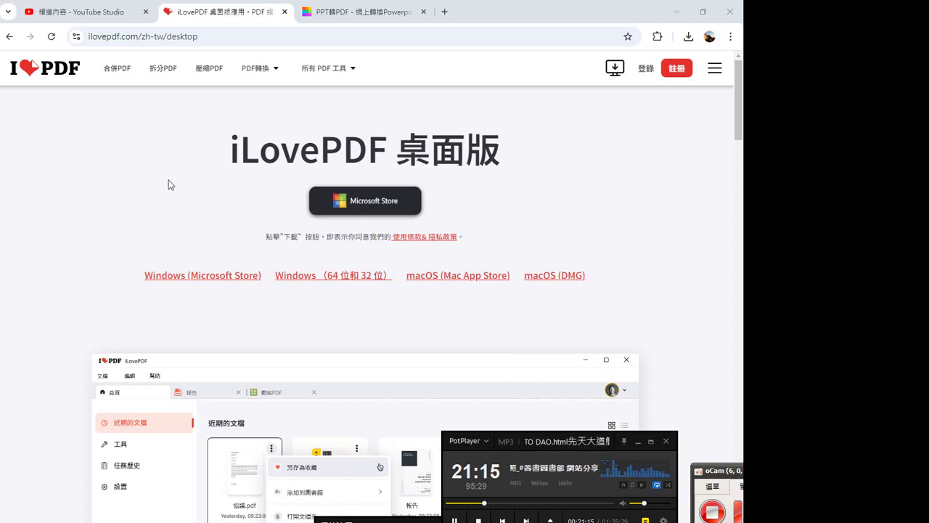
Step: Check the Smallpdf tab, then return to iLovePDF and show its PDF轉換 tools menu
click(374, 210)
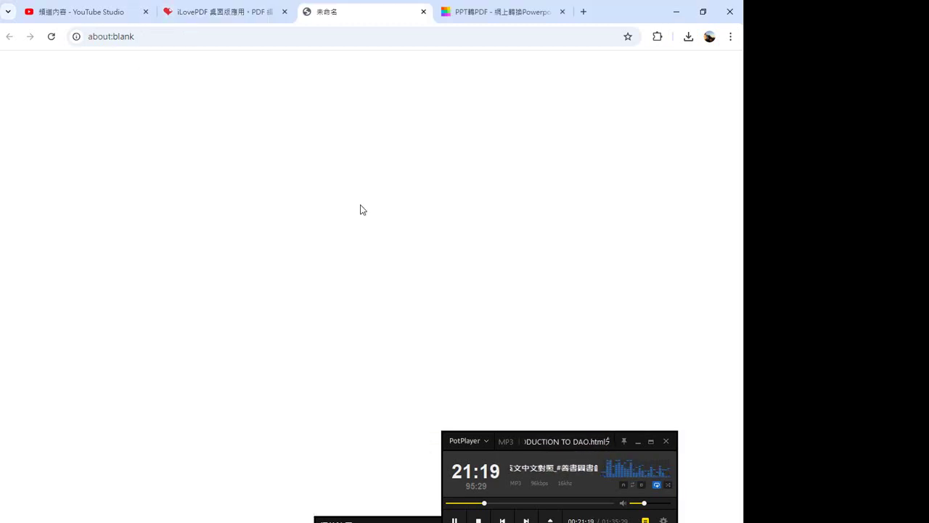
mouse_move(483, 14)
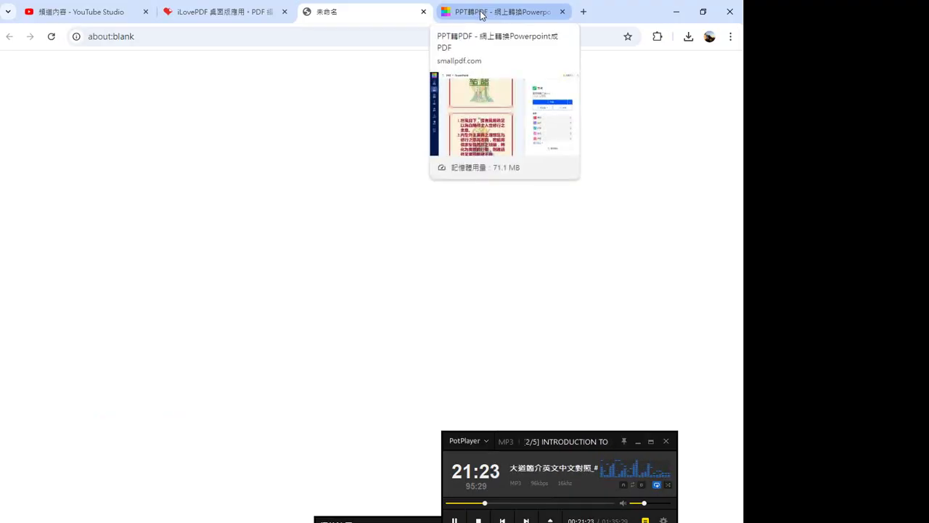
click(483, 14)
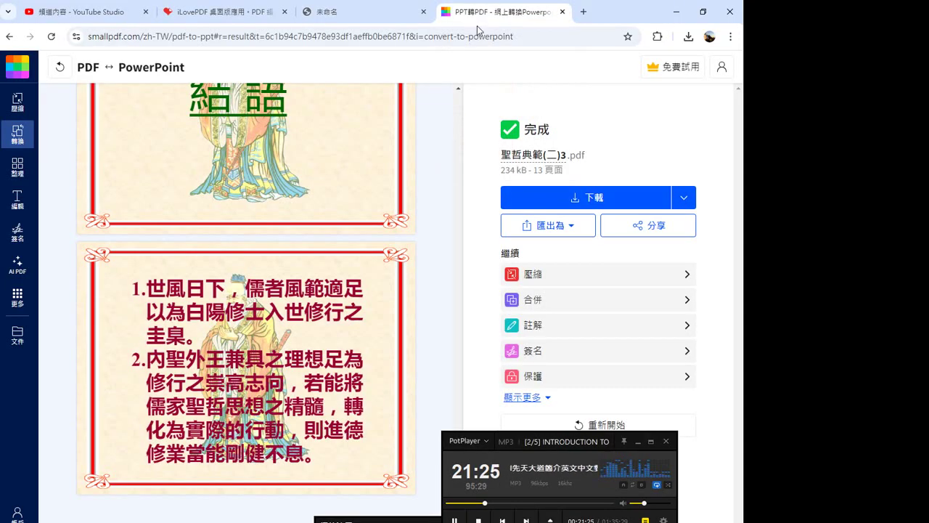
click(232, 16)
mouse_move(265, 67)
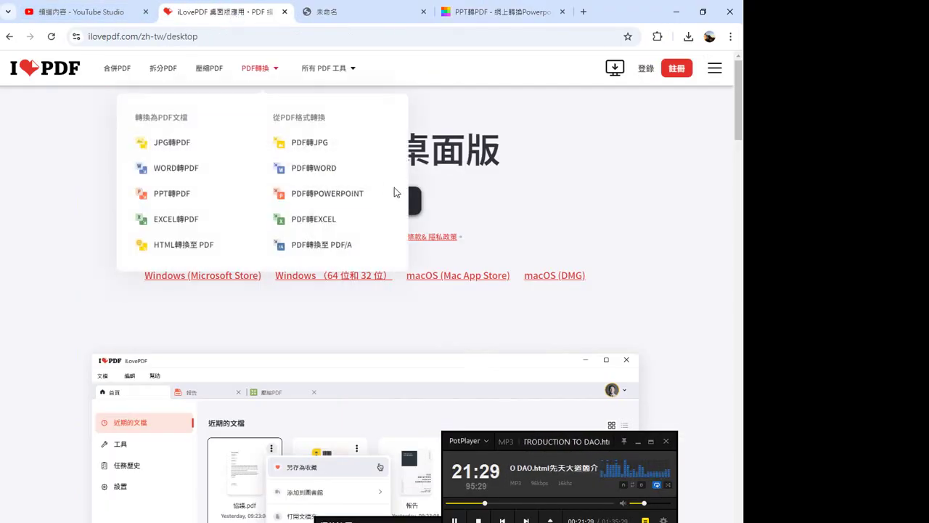
Step: Upload 聖哲典範(三).ppt to iLovePDF's PPT轉PDF tool and convert it to PDF
click(187, 204)
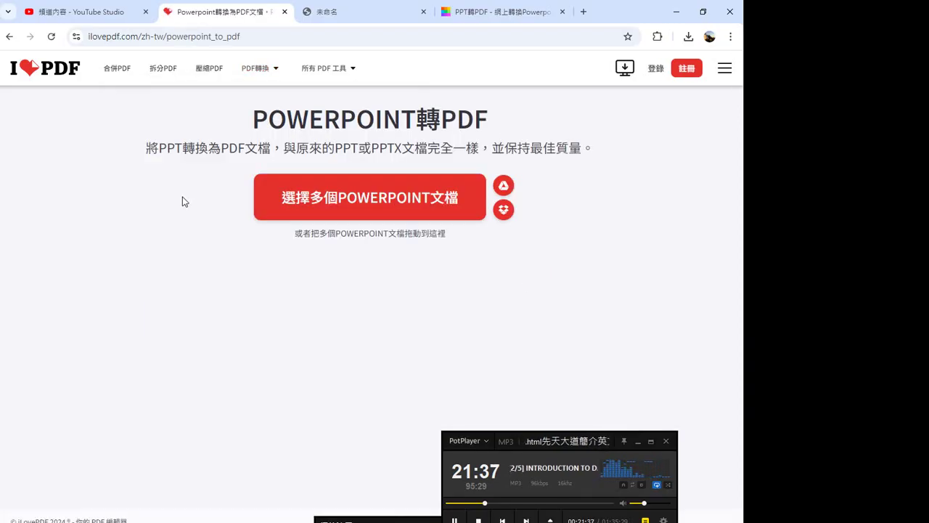
click(402, 204)
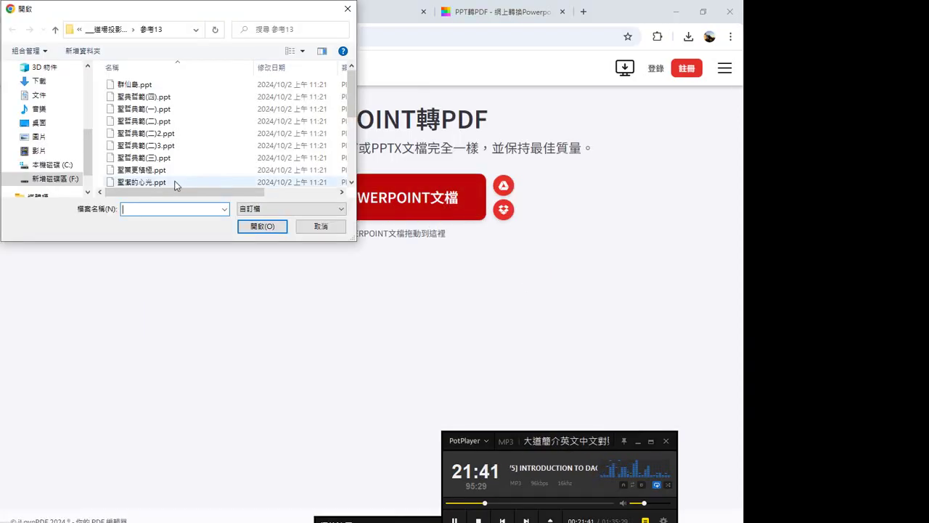
double_click(159, 159)
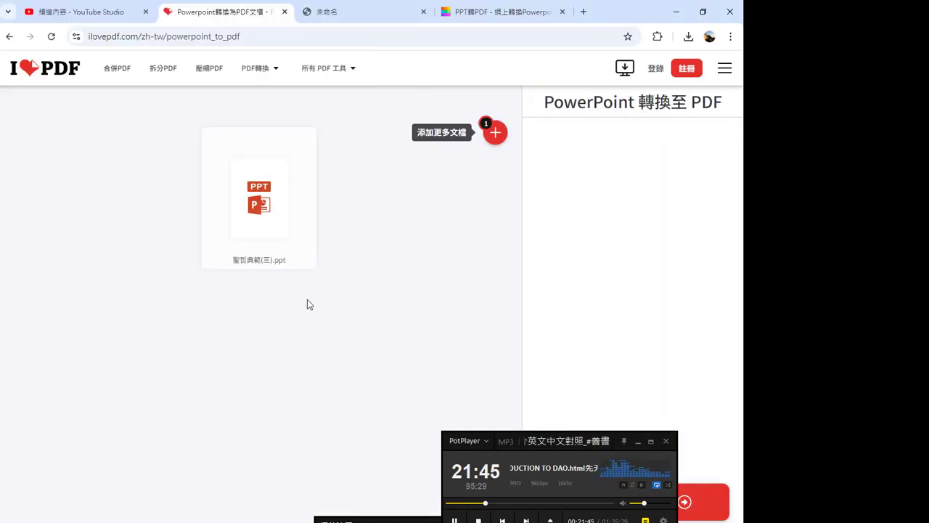
drag(574, 443, 417, 443)
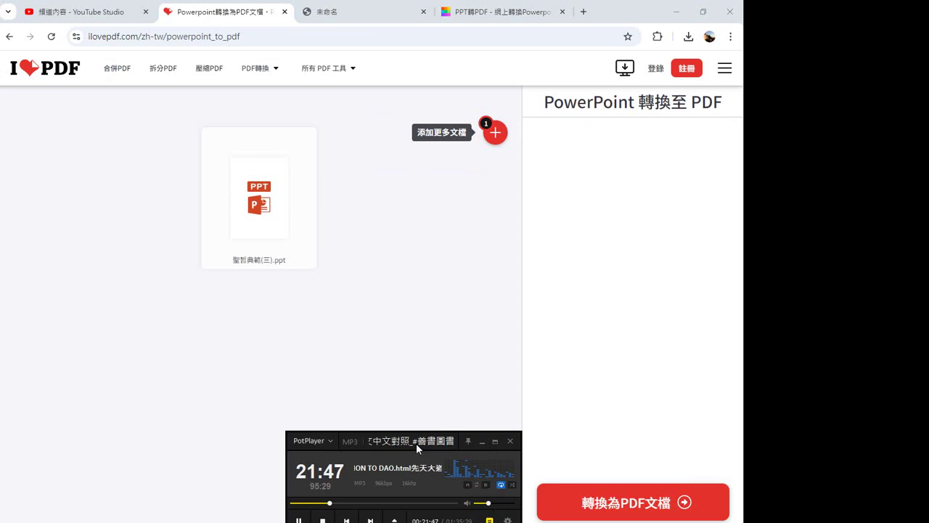
click(546, 500)
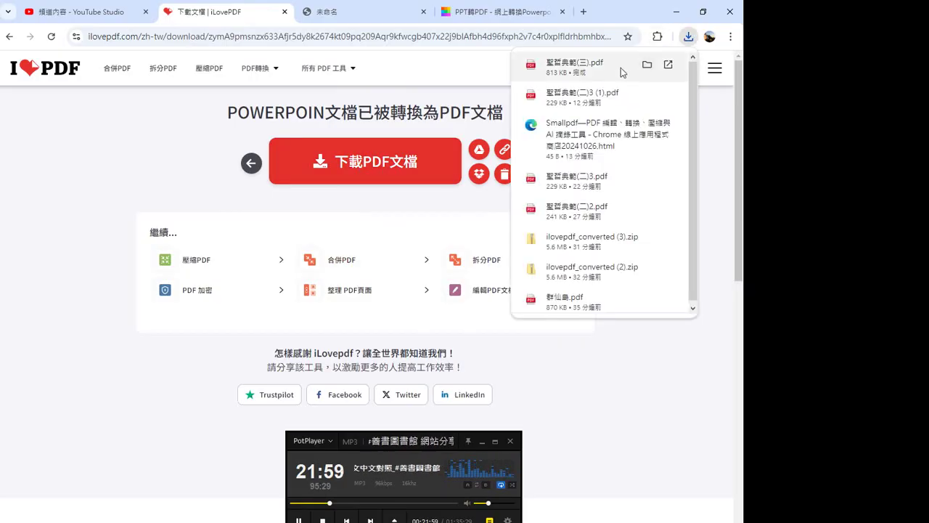
Step: Show the downloaded PDF in Downloads and open the 參考13 folder beside it
click(648, 66)
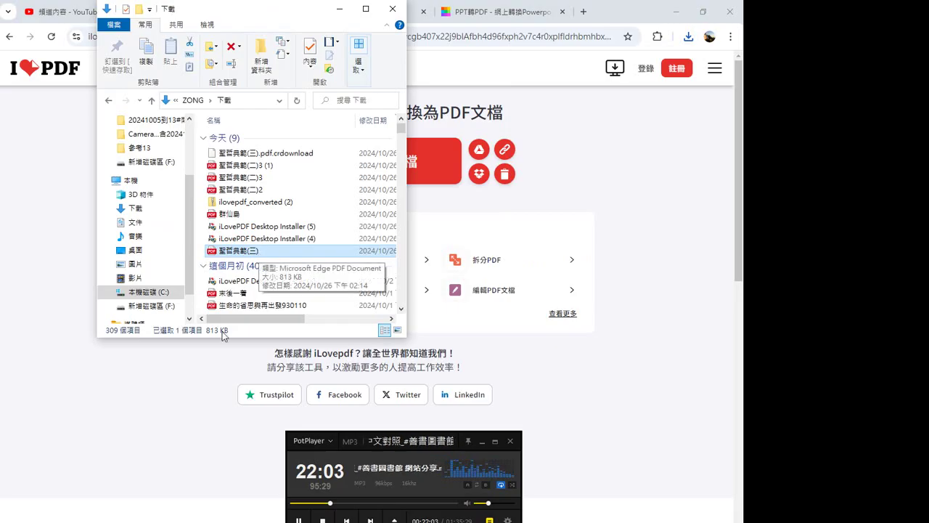
right_click(82, 522)
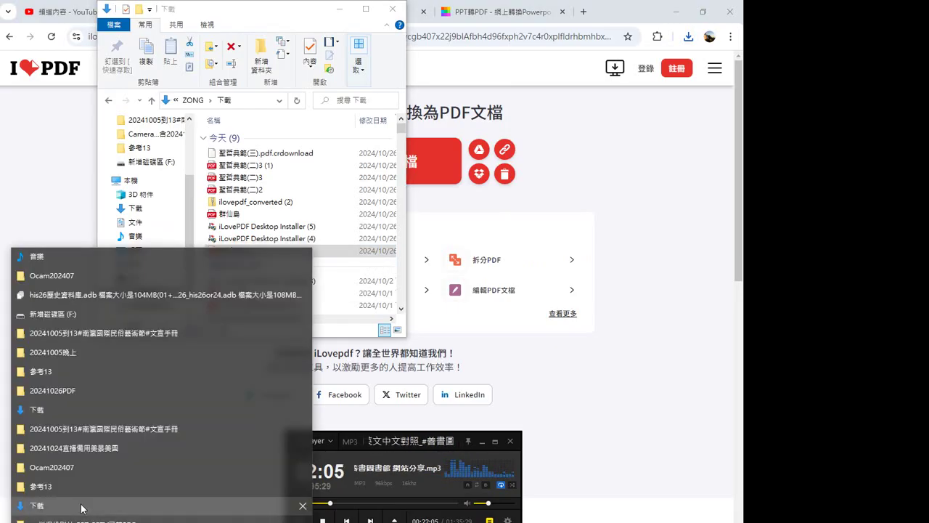
click(51, 494)
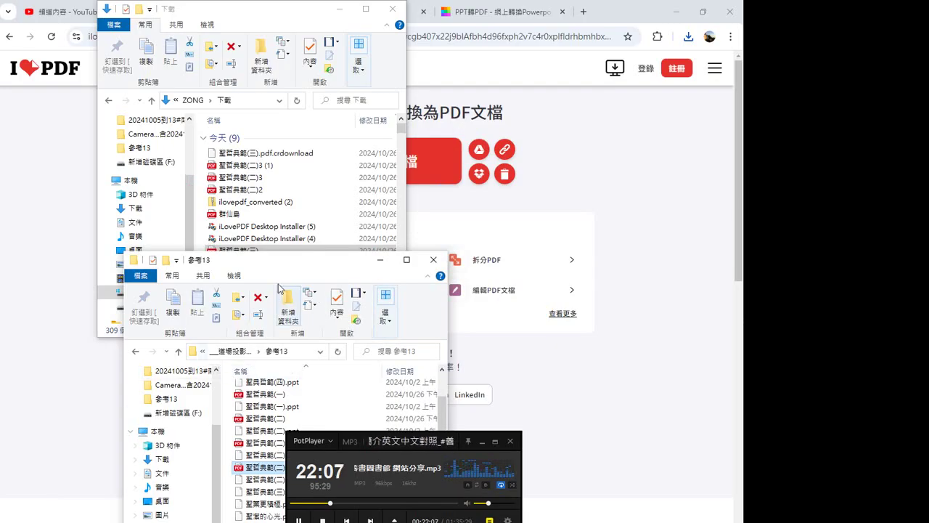
drag(265, 273, 480, 87)
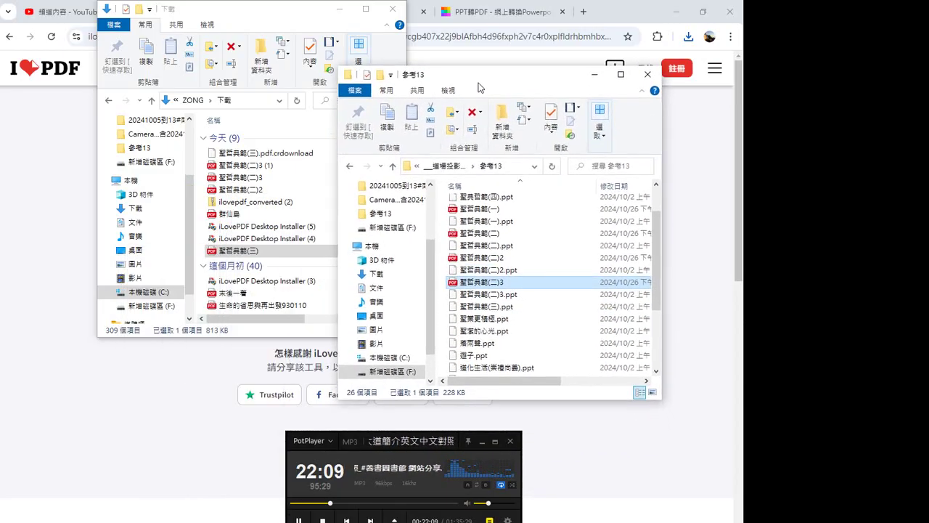
Step: Copy the 聖哲典範(三) PDF into 參考13, then hide the folder windows
drag(240, 250, 527, 321)
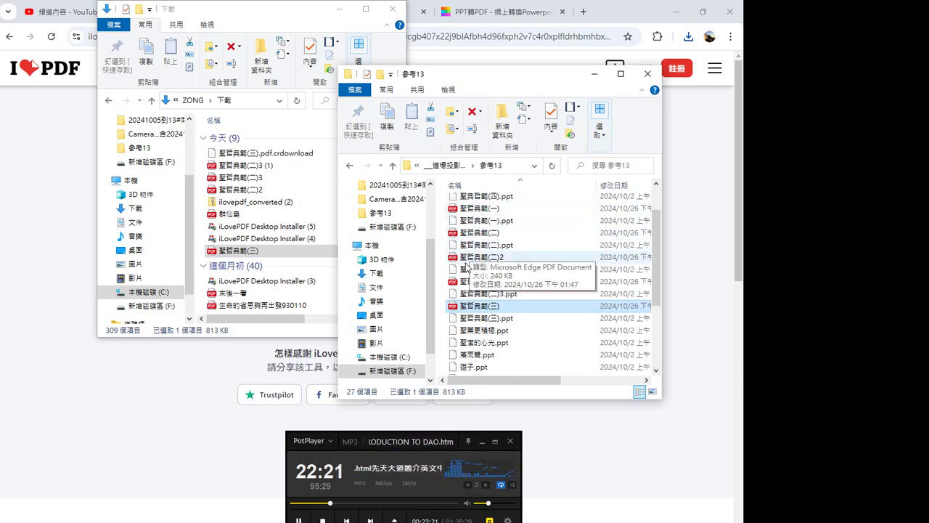
scroll(500, 233, up, 1)
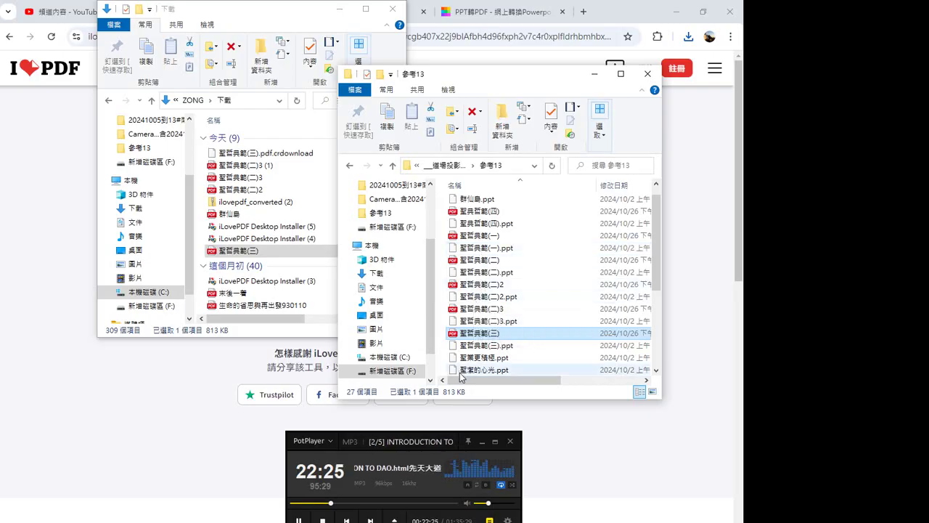
scroll(538, 275, up, 1)
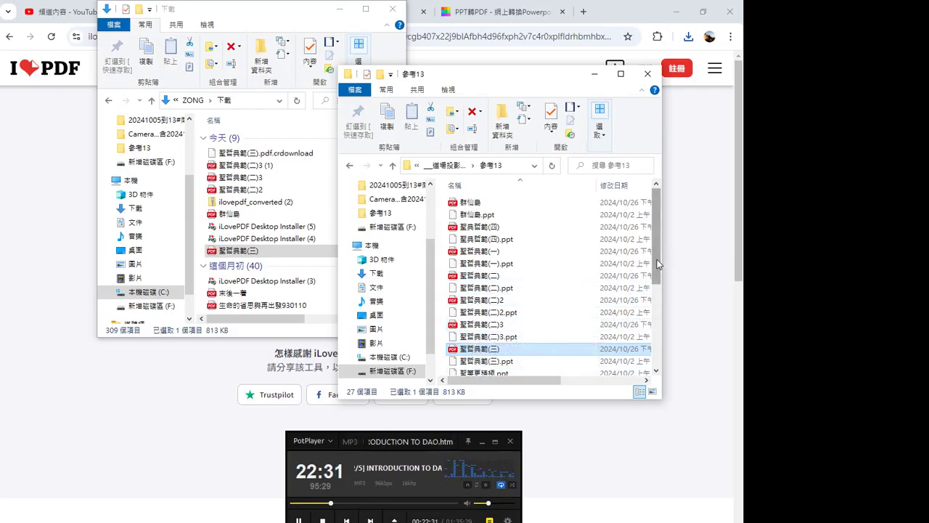
scroll(657, 259, down, 2)
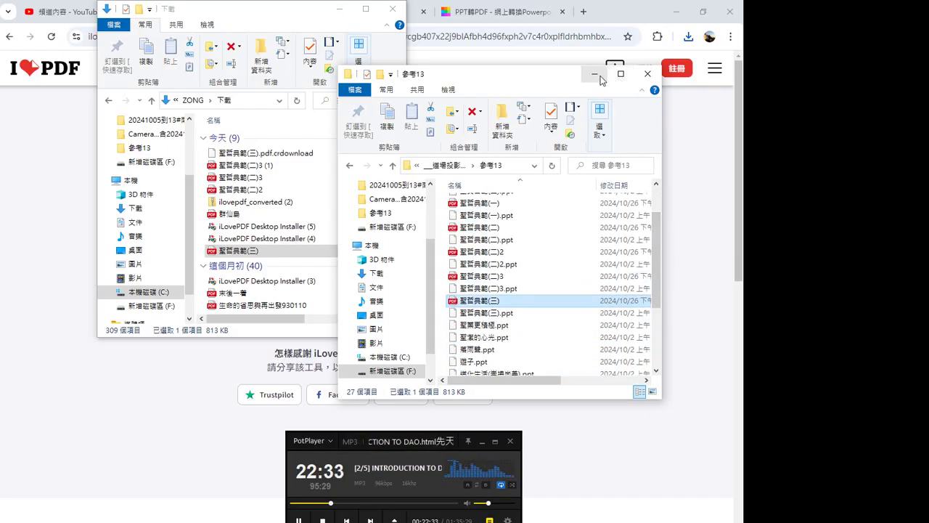
mouse_move(557, 80)
mouse_down()
mouse_move(175, 338)
mouse_move(172, 355)
mouse_up()
click(581, 139)
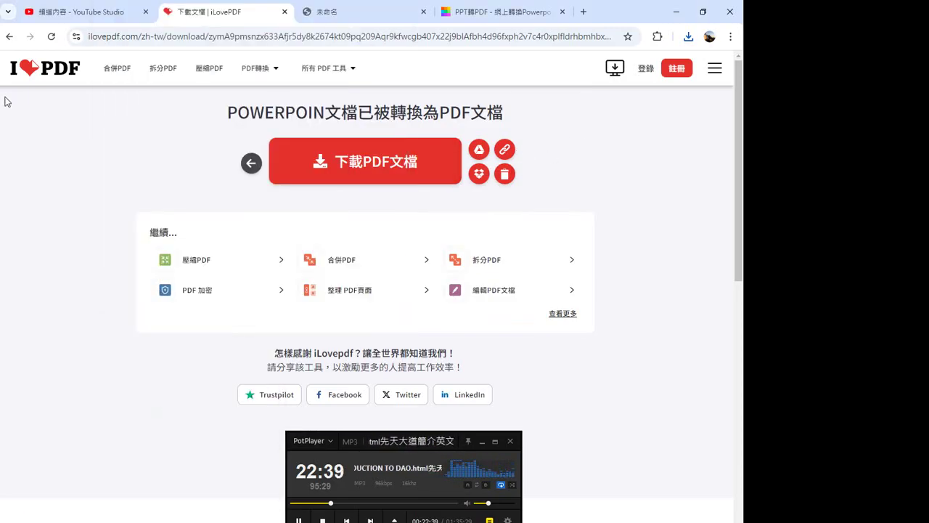
Step: Convert 聖業更積極.ppt to PDF in iLovePDF and download the 748 KB 聖業更積極.pdf
click(51, 36)
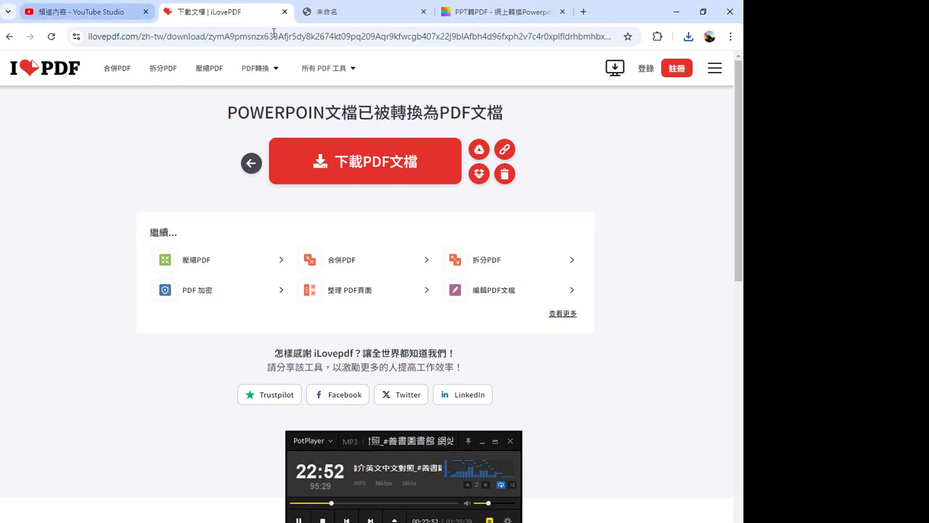
click(9, 37)
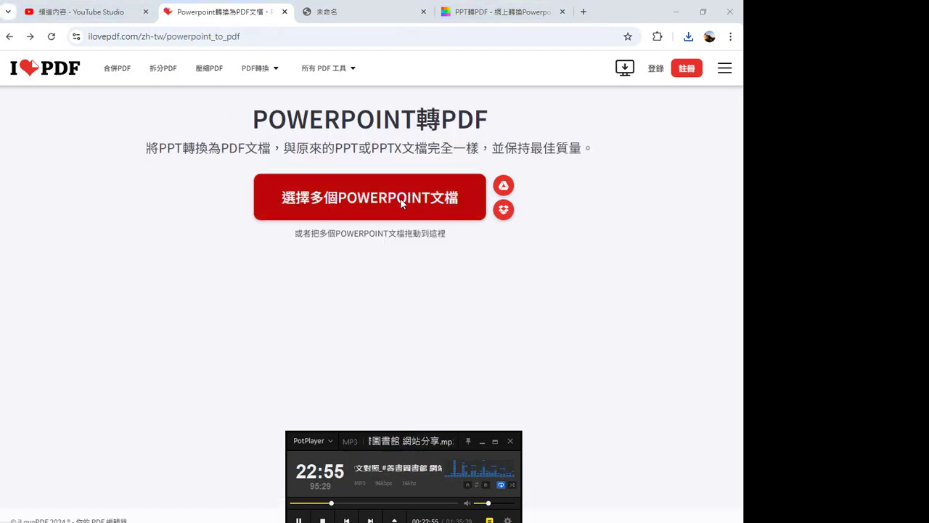
click(403, 204)
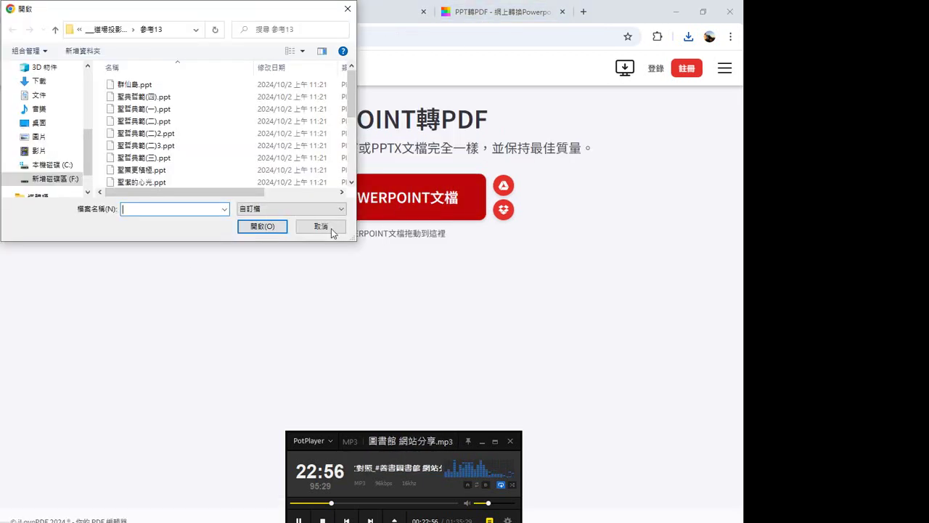
click(153, 174)
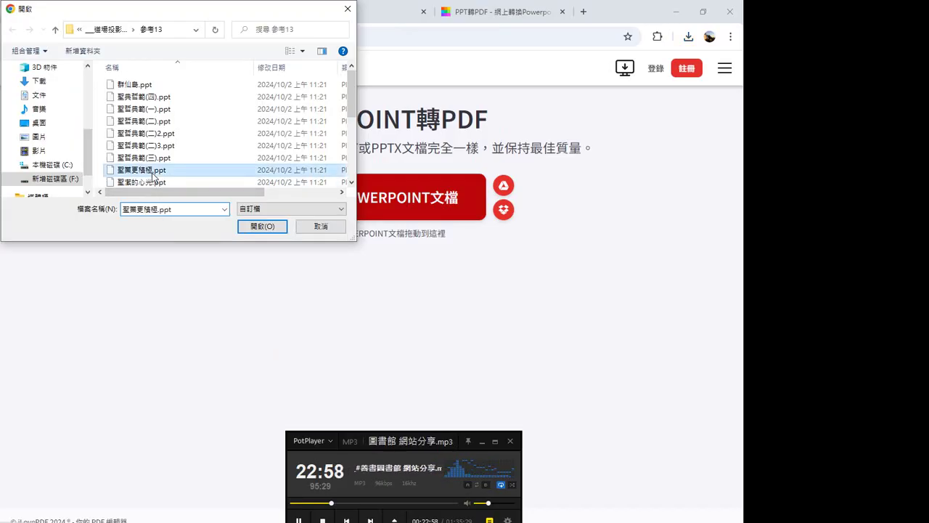
double_click(153, 174)
click(617, 508)
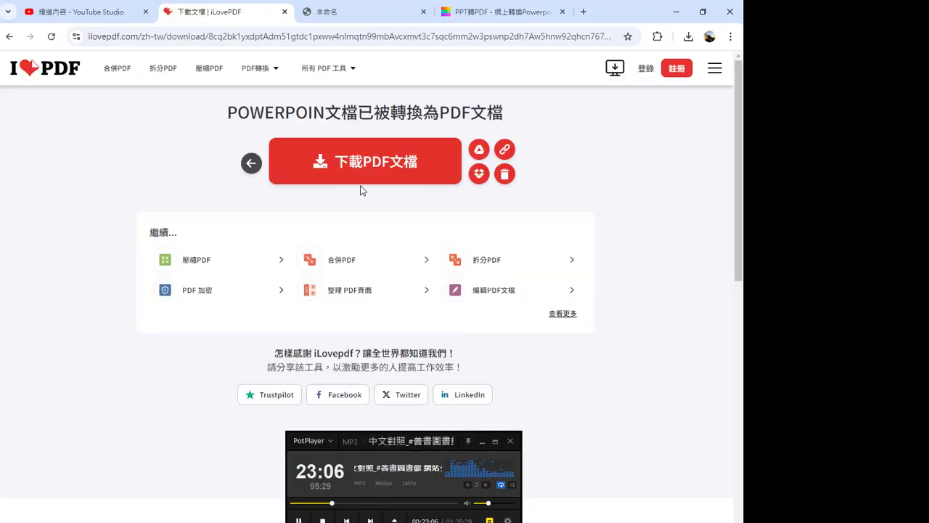
click(371, 172)
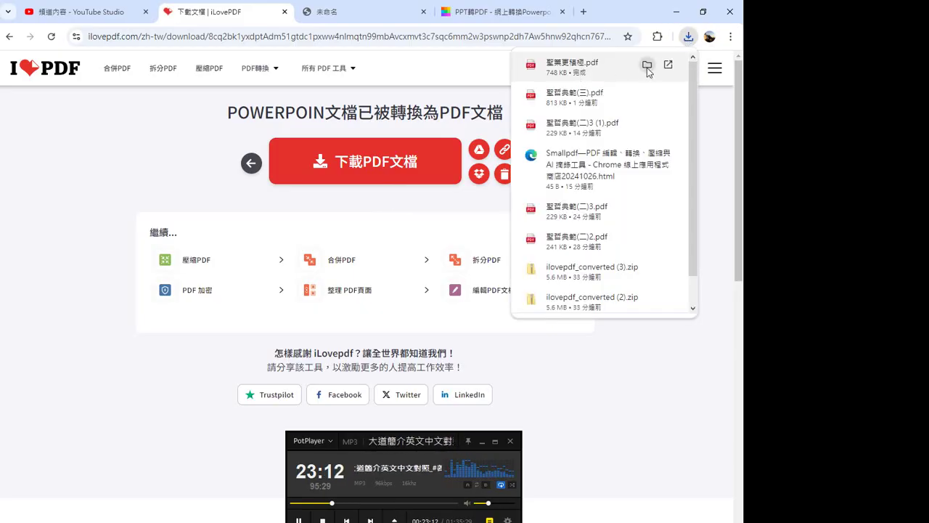
Step: Show 聖業更積極.pdf in Downloads and bring up the 參考13 folder window
click(647, 66)
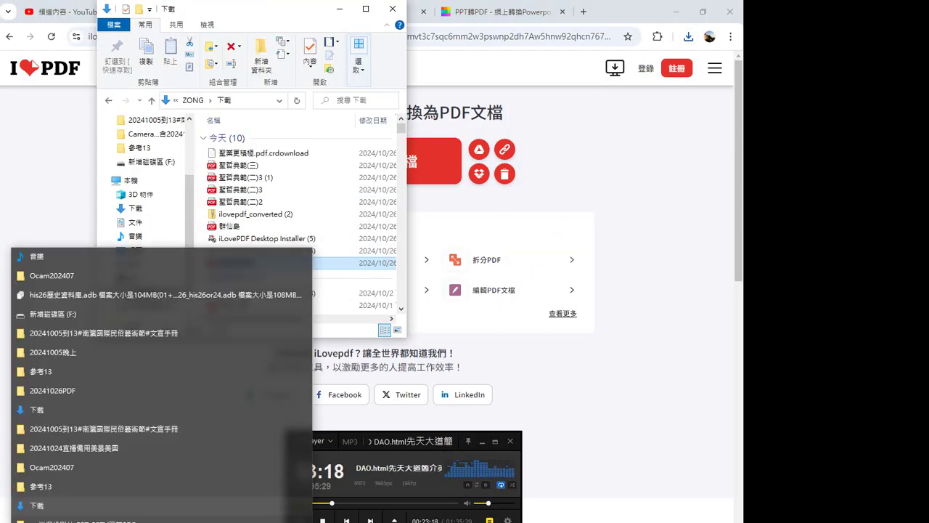
click(62, 481)
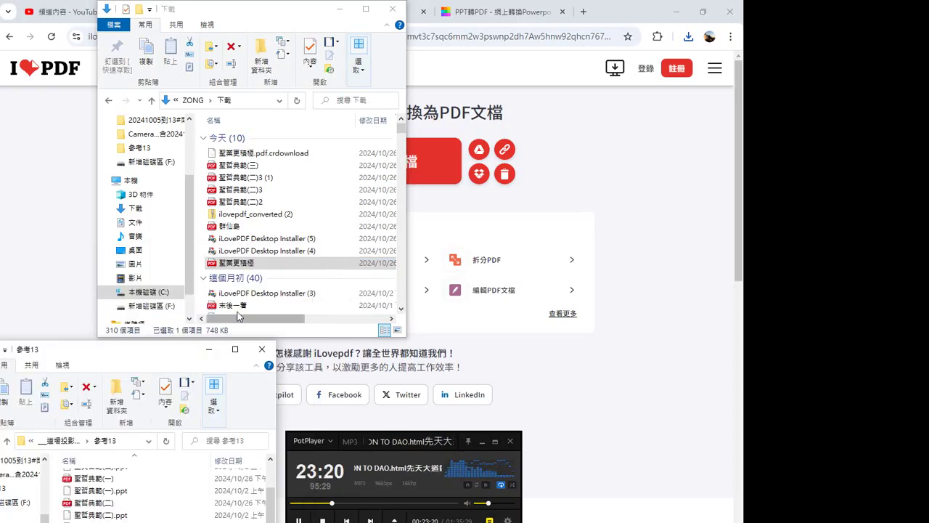
drag(176, 360, 644, 135)
click(656, 100)
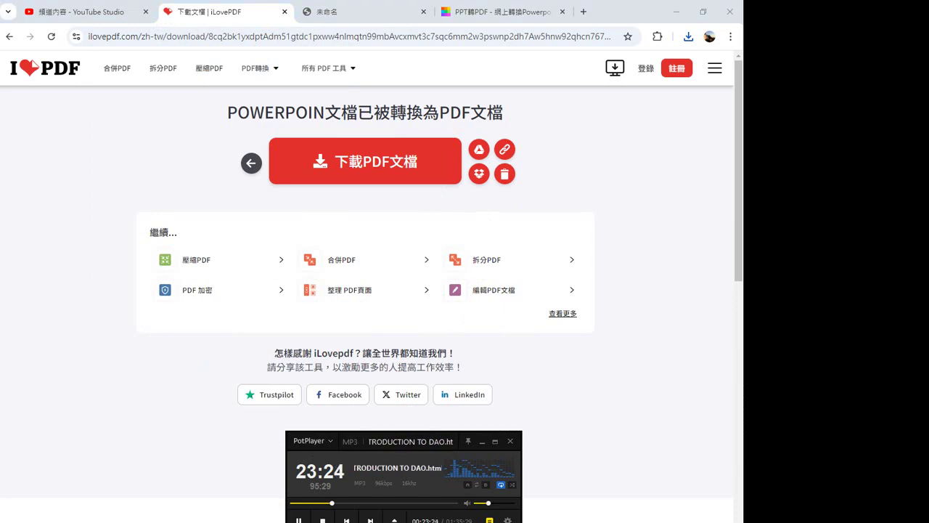
right_click(78, 522)
click(53, 487)
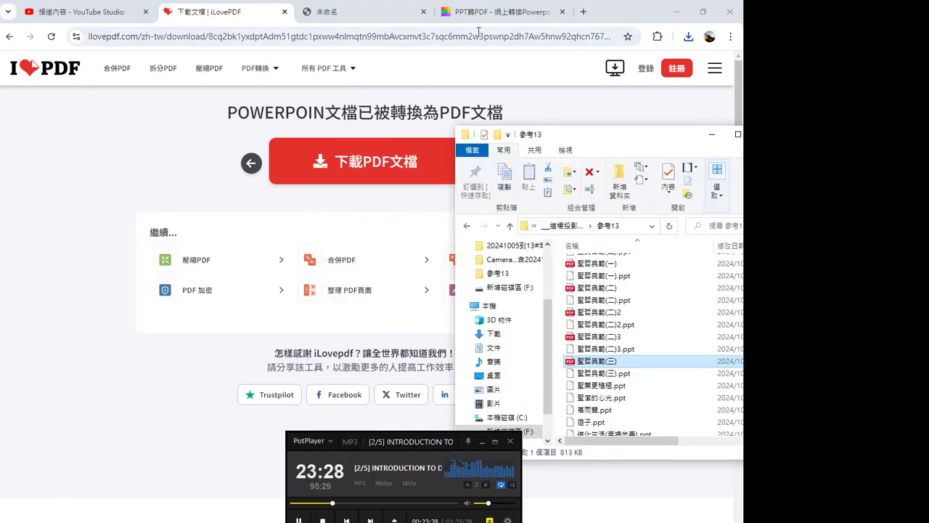
Step: Cycle through the browser tabs back to the iLovePDF download page
click(485, 10)
click(385, 13)
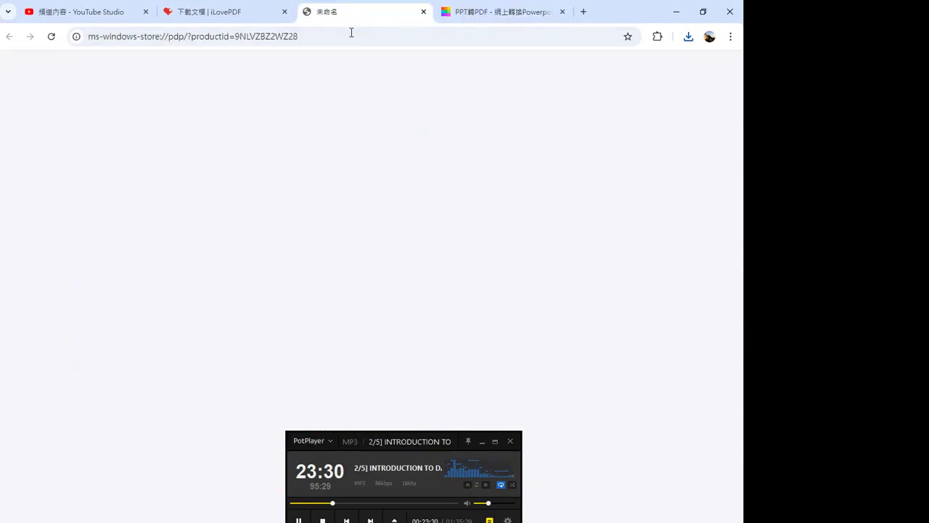
click(231, 17)
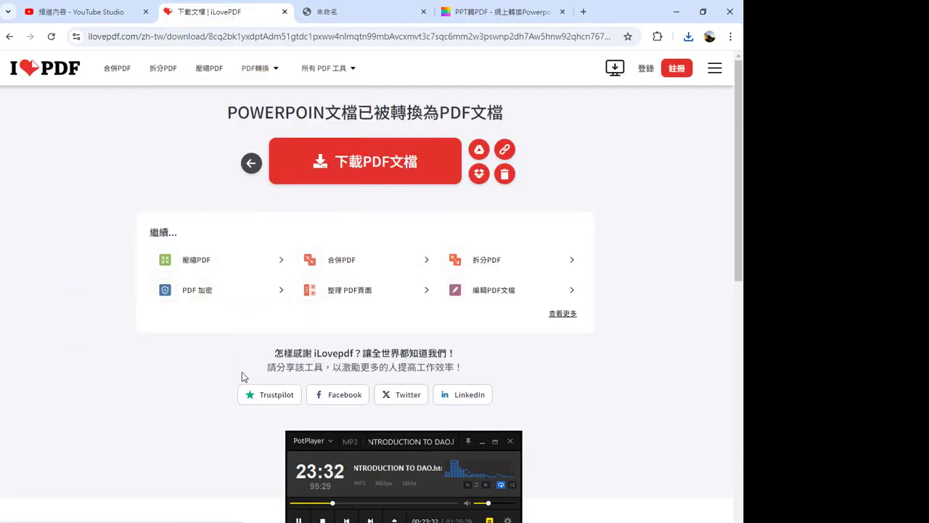
Step: Open the Downloads folder and select the 聖哲典範(三) PDF
right_click(29, 522)
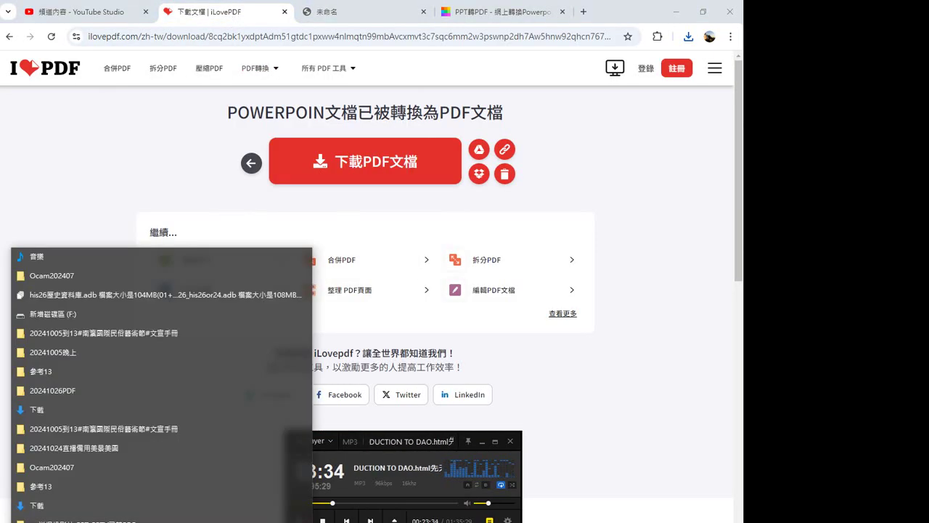
click(50, 407)
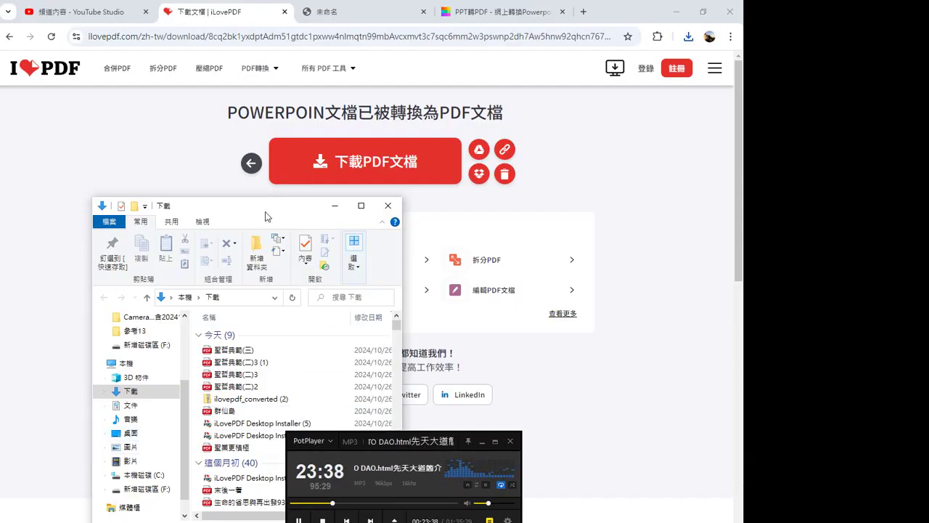
drag(259, 218, 260, 99)
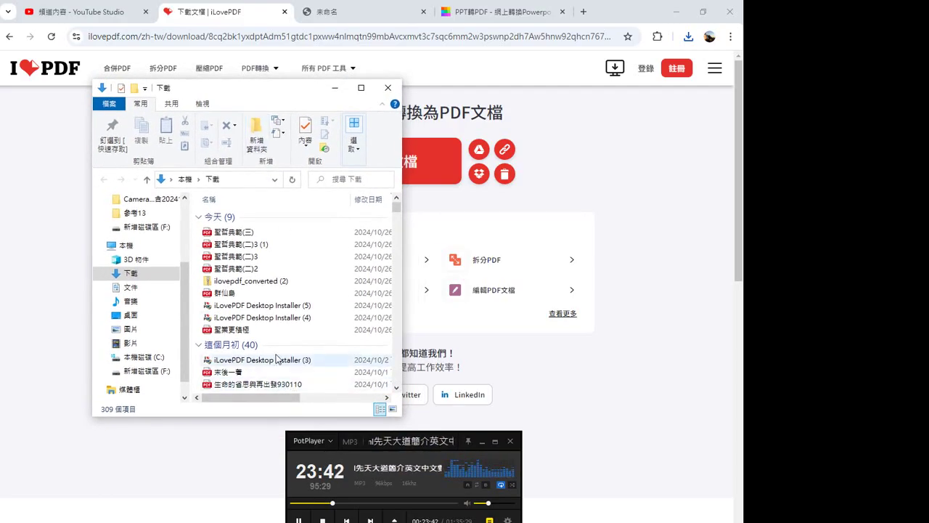
click(249, 237)
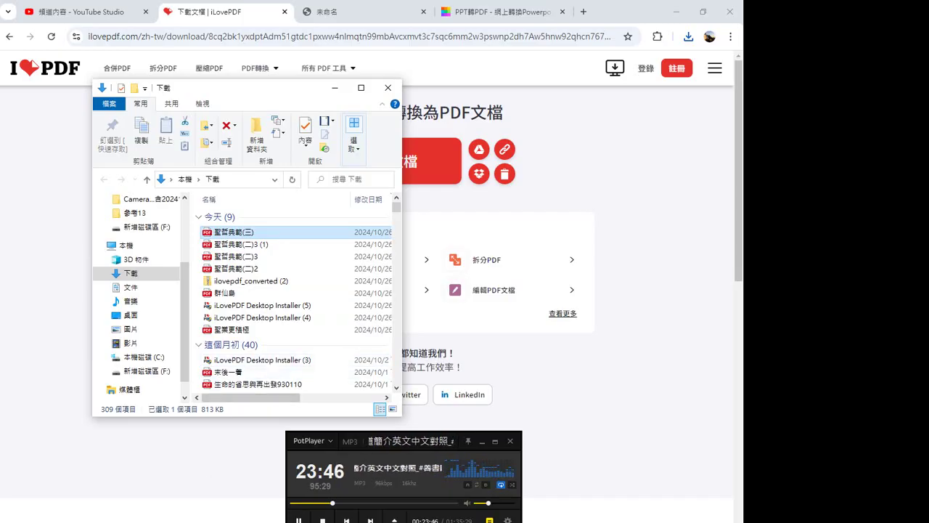
Step: Drag the PDF into 參考13 without replacing the existing copy, then return to iLovePDF
right_click(52, 522)
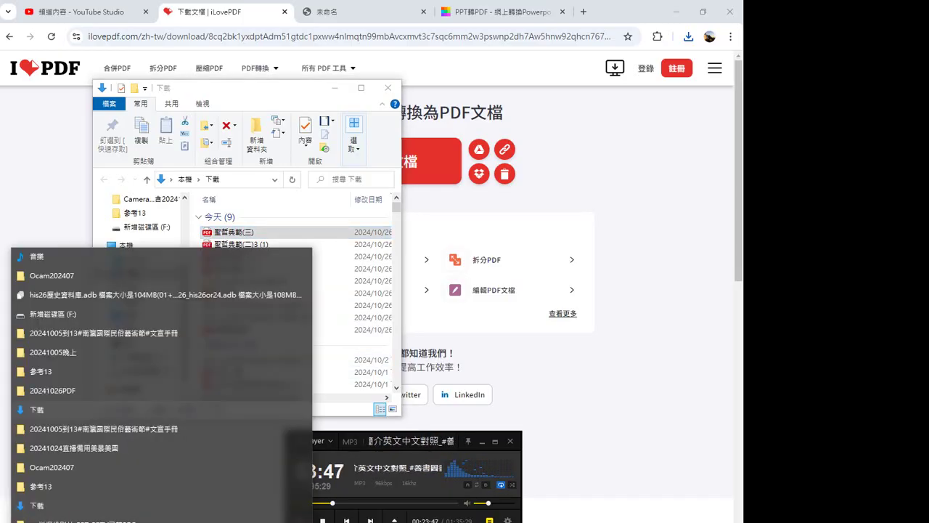
click(52, 488)
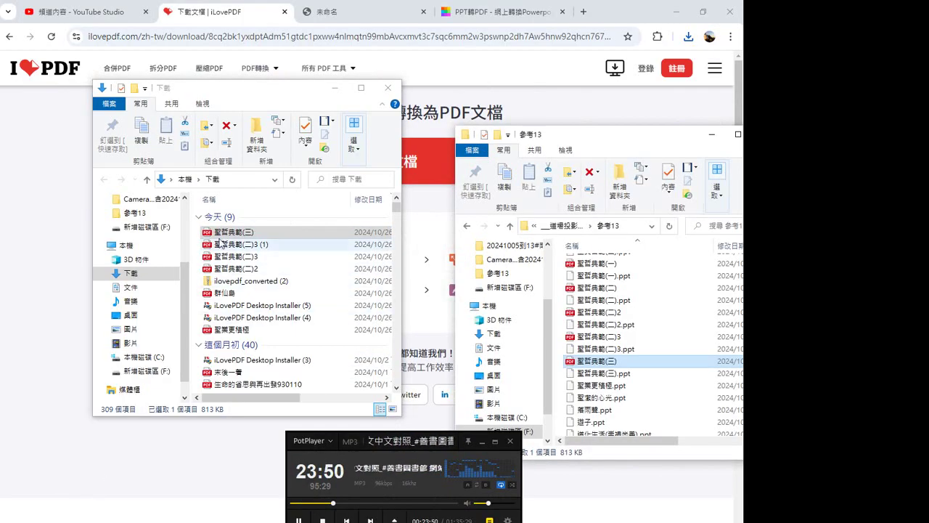
drag(240, 235, 601, 417)
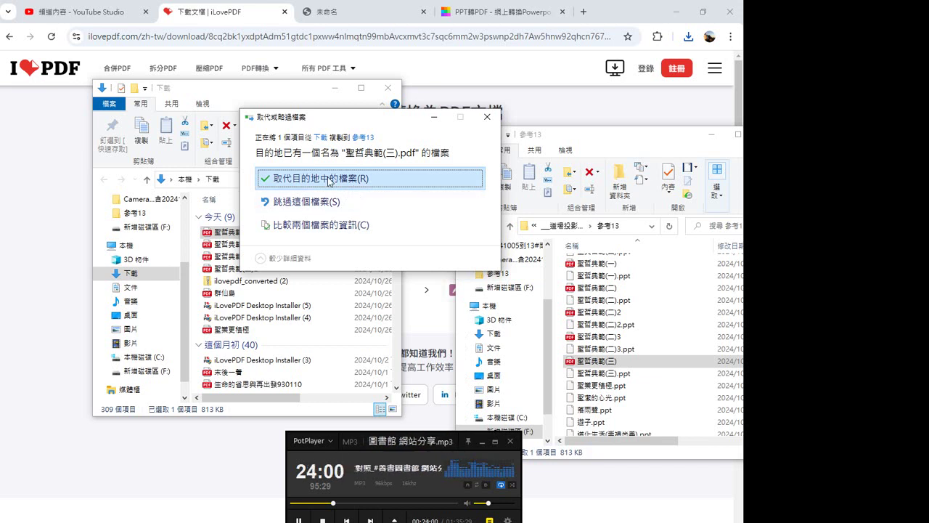
click(487, 117)
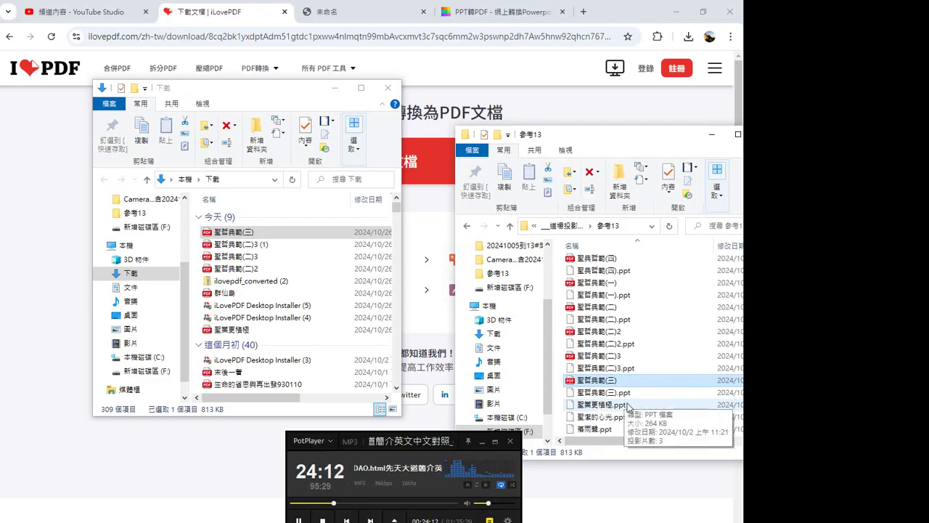
click(159, 458)
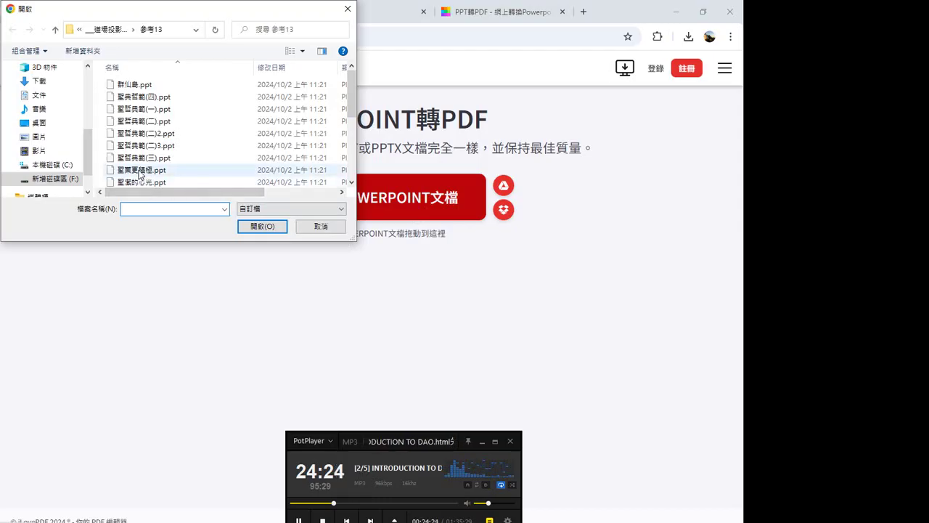
Step: Convert the next 參考13 PPT to PDF and show 聖業更積極 (1).pdf (745 KB) in Downloads
click(140, 172)
double_click(140, 172)
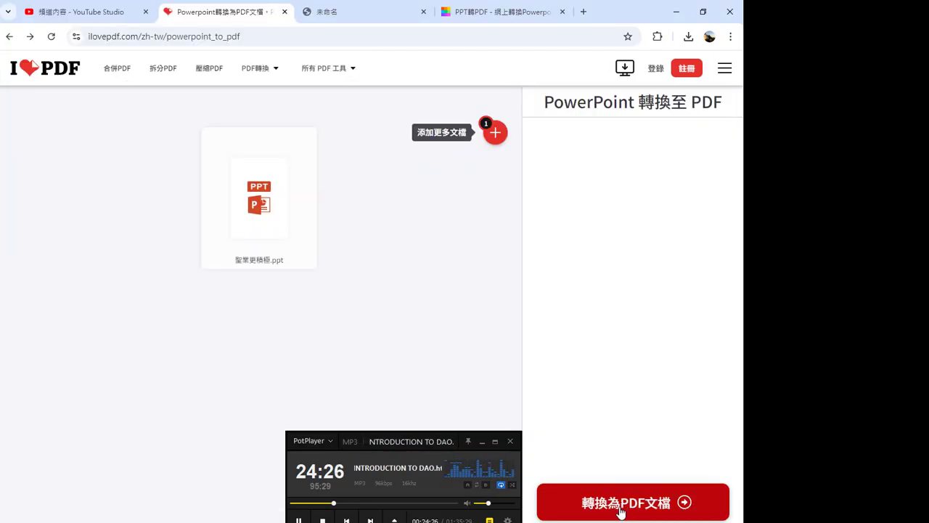
click(621, 512)
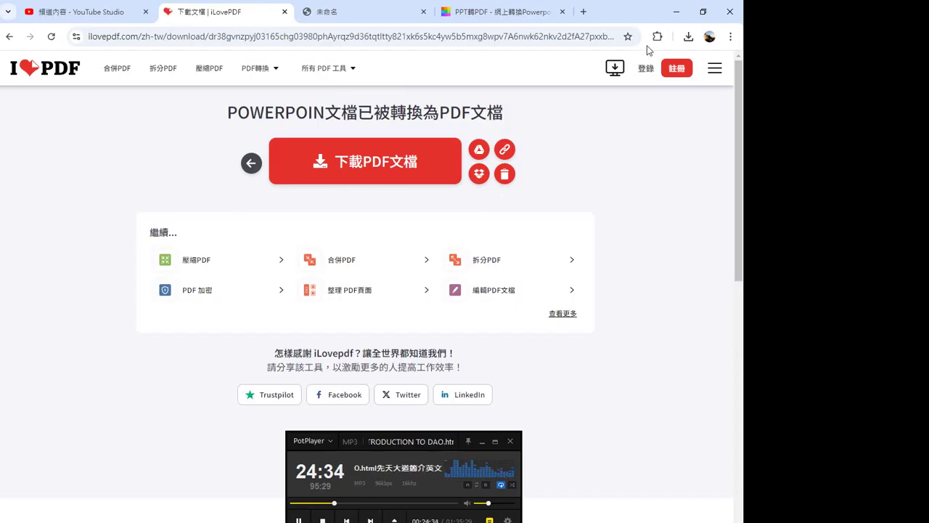
click(360, 171)
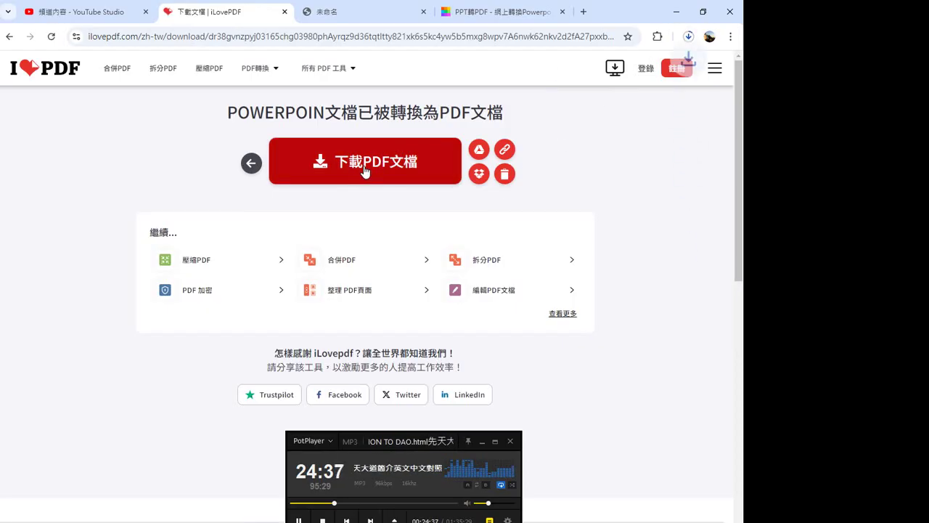
click(688, 37)
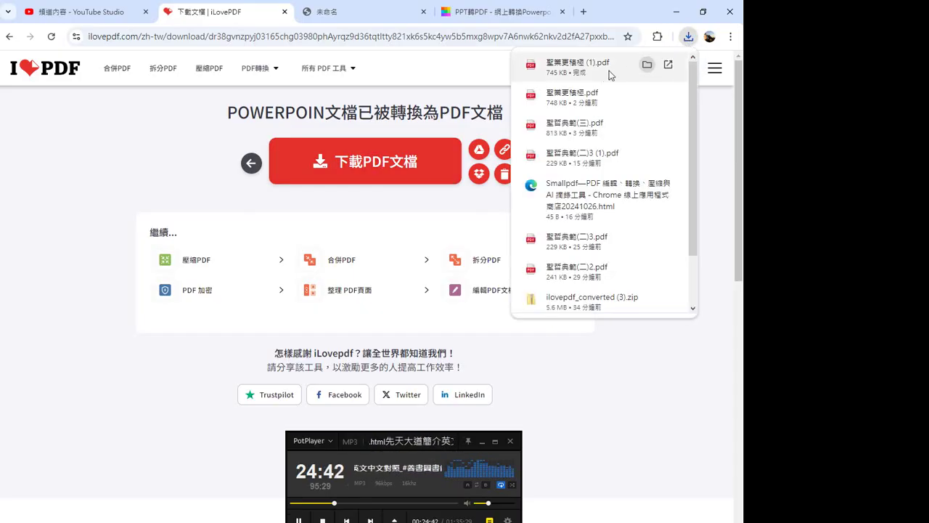
click(647, 64)
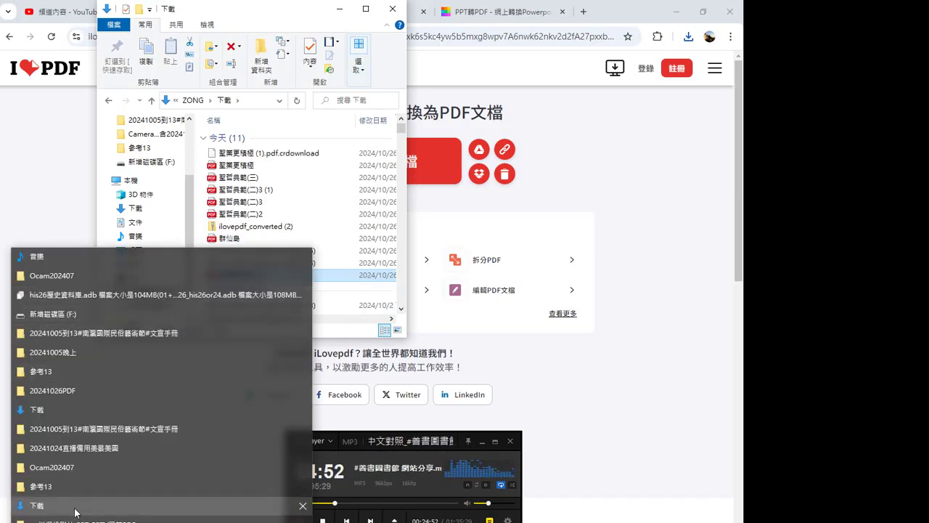
Step: Drag the new 聖業更積極 PDF from Downloads into 參考13, then minimize the folder windows
click(55, 486)
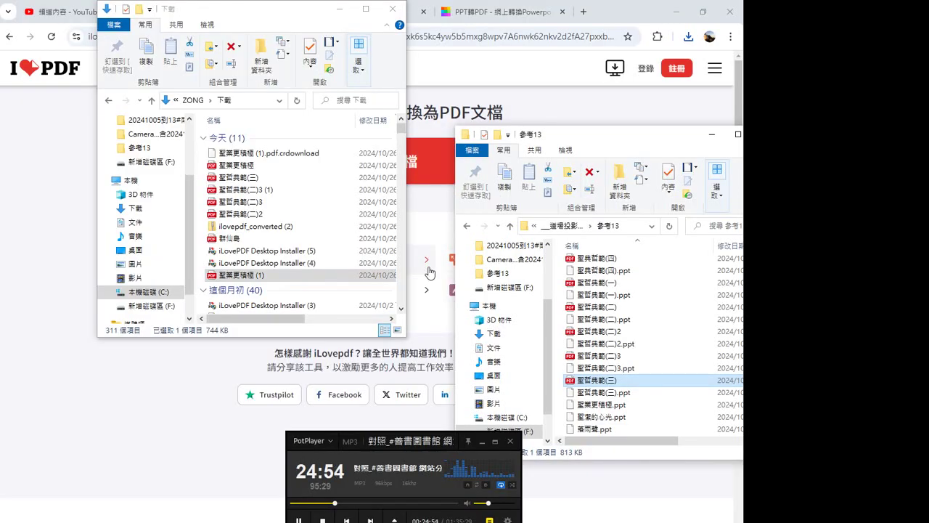
drag(239, 165, 644, 405)
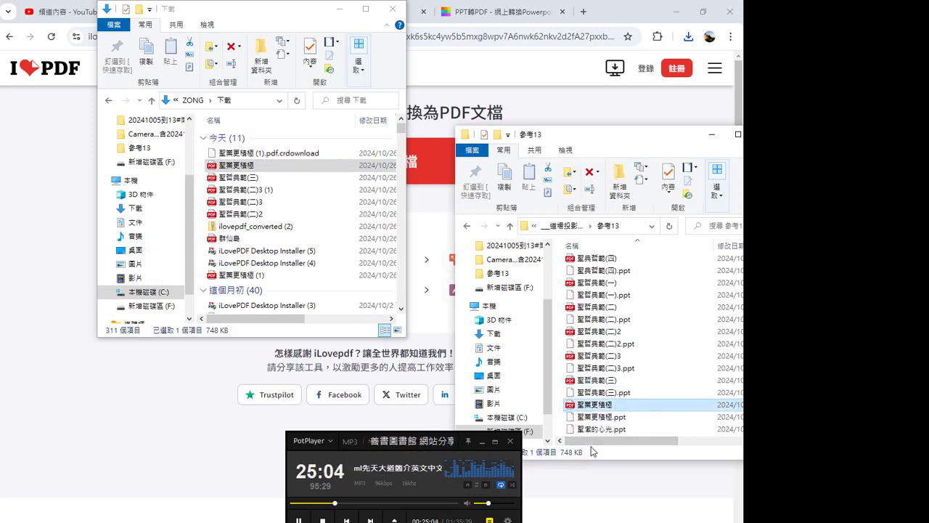
click(712, 139)
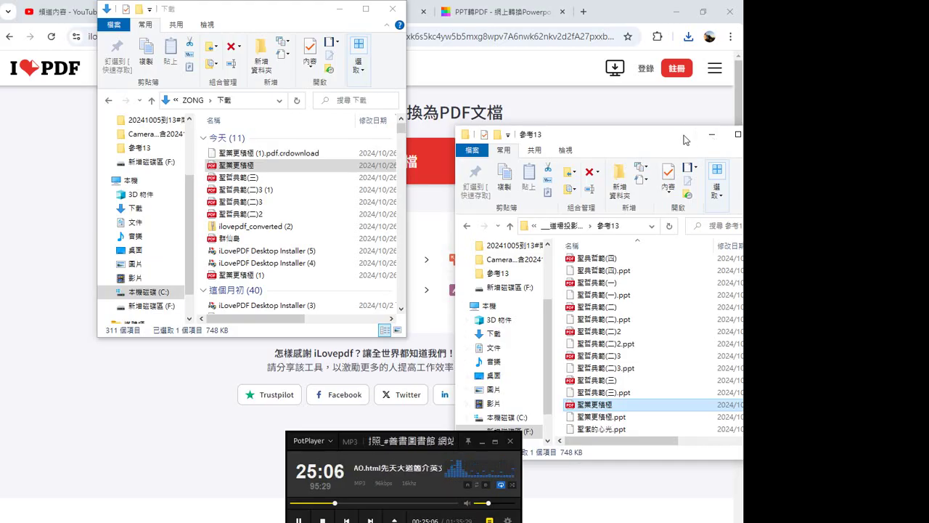
click(632, 156)
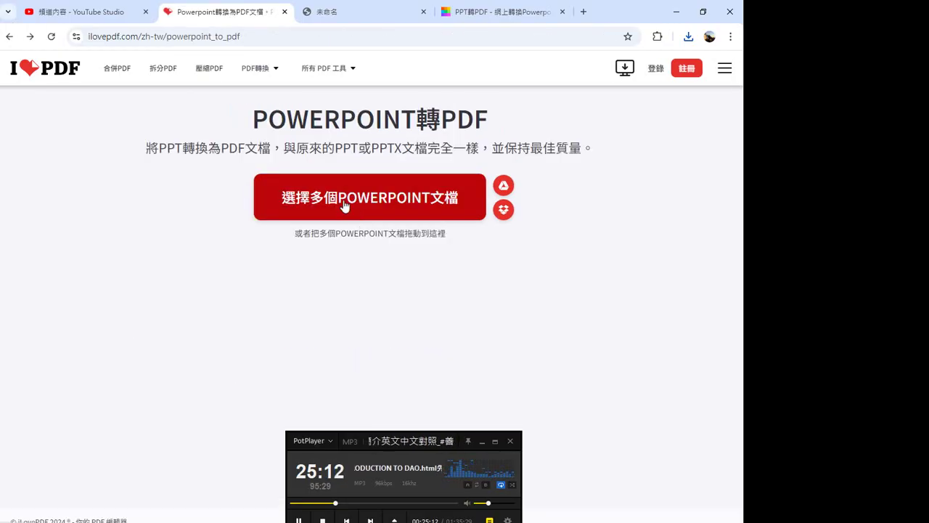
Step: Convert 聖潔的心光.ppt to PDF, download the 1,059 KB file and show it in Downloads
click(382, 215)
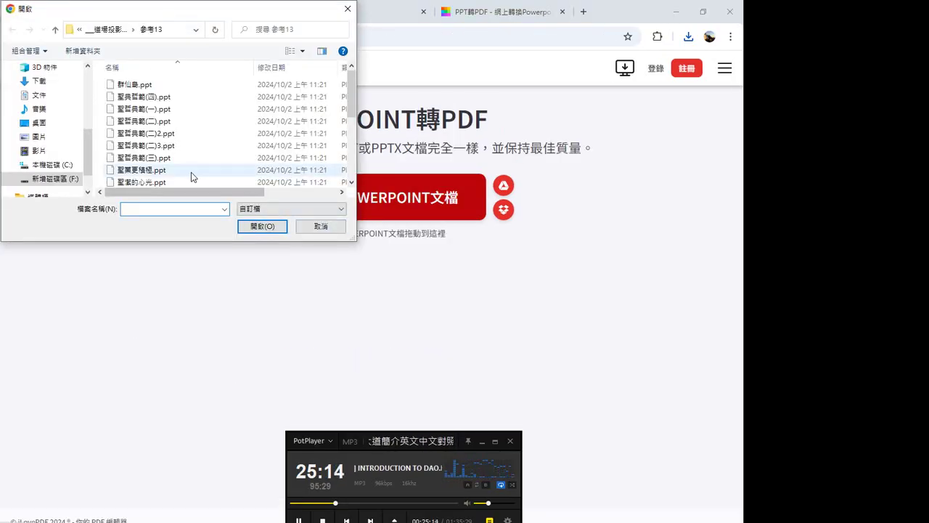
click(138, 182)
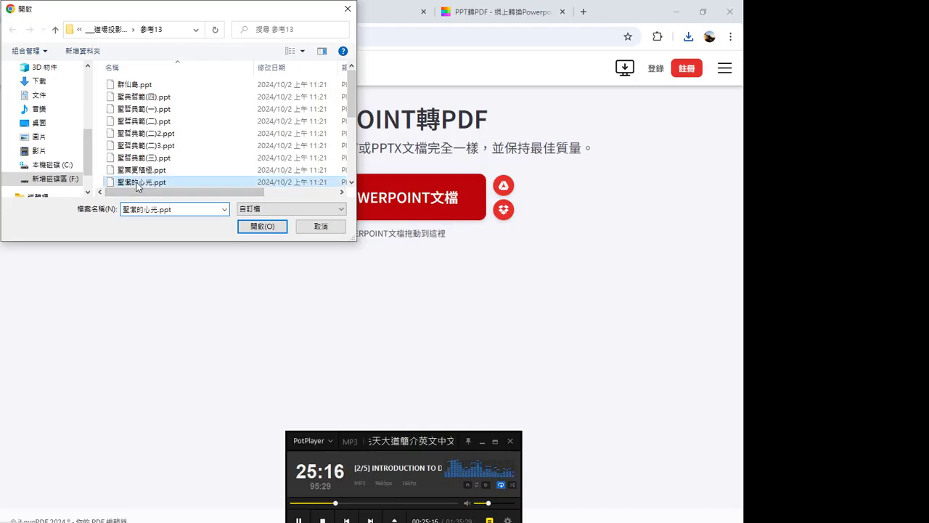
double_click(138, 186)
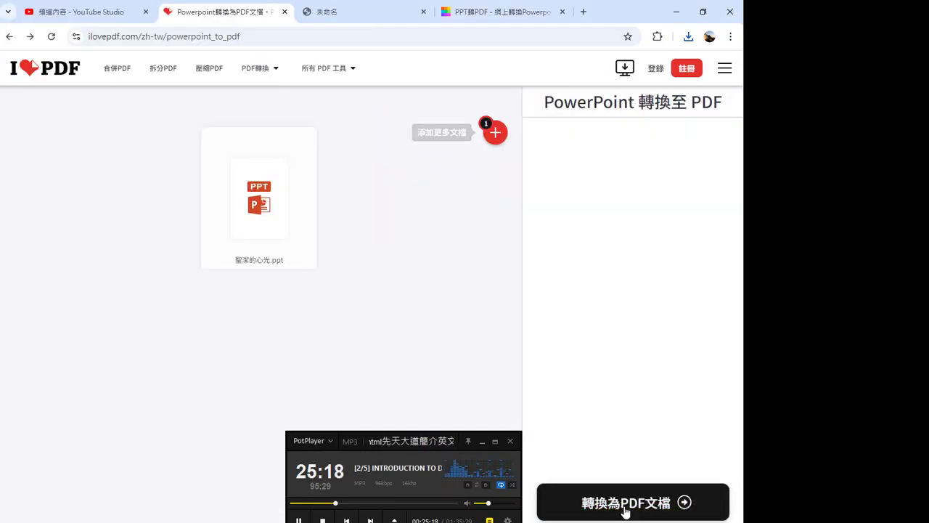
click(625, 511)
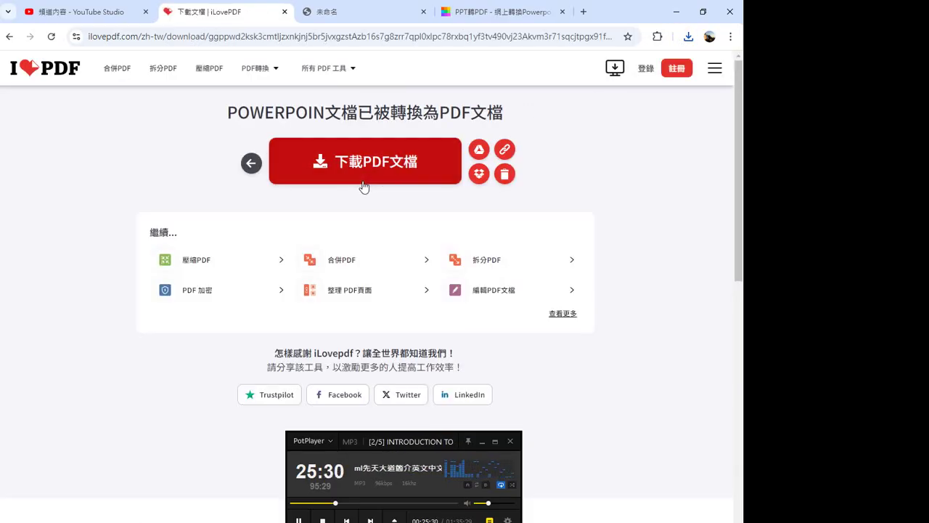
click(371, 169)
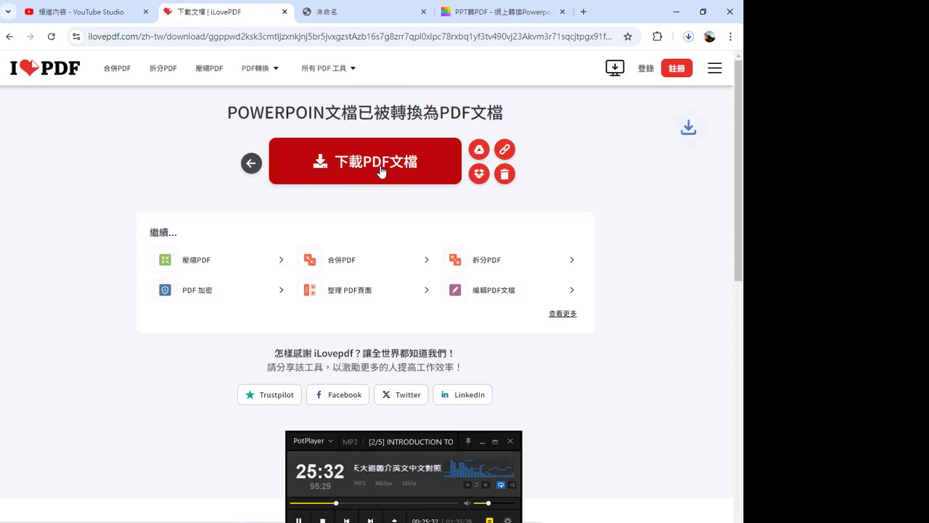
click(688, 38)
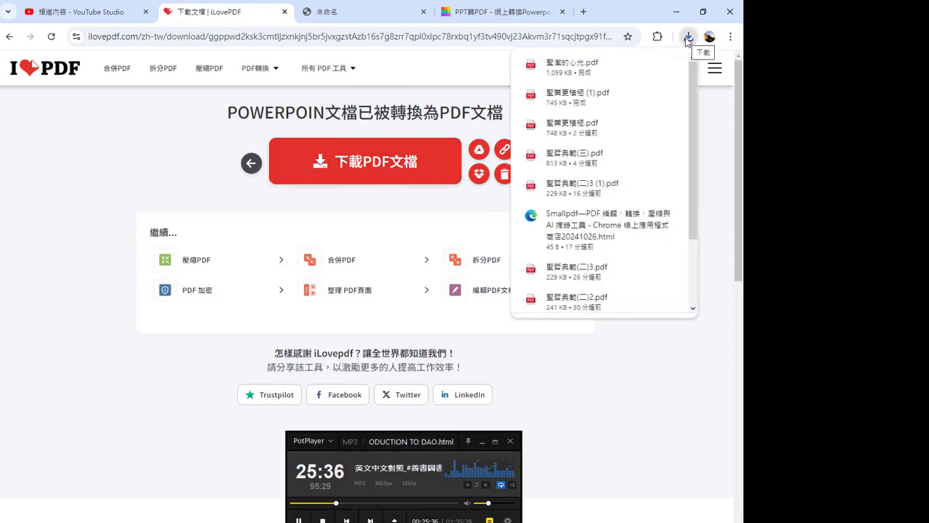
click(645, 66)
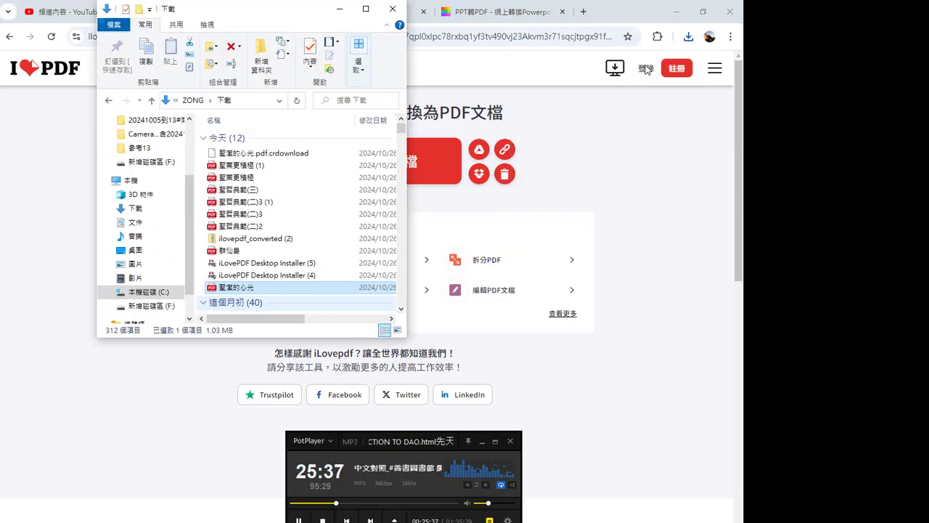
Step: Copy the 聖潔的心光 PDF and open 參考13; a duplicate gets pasted into Downloads
right_click(243, 289)
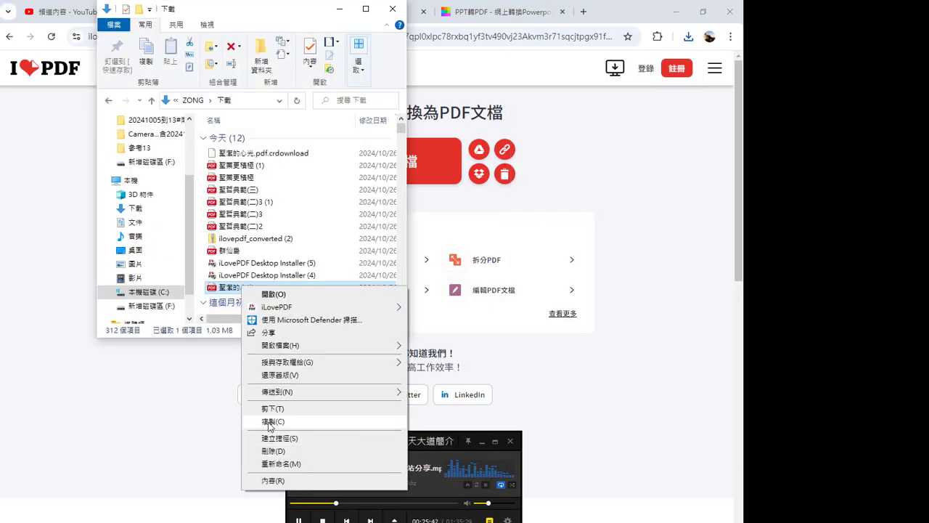
click(269, 422)
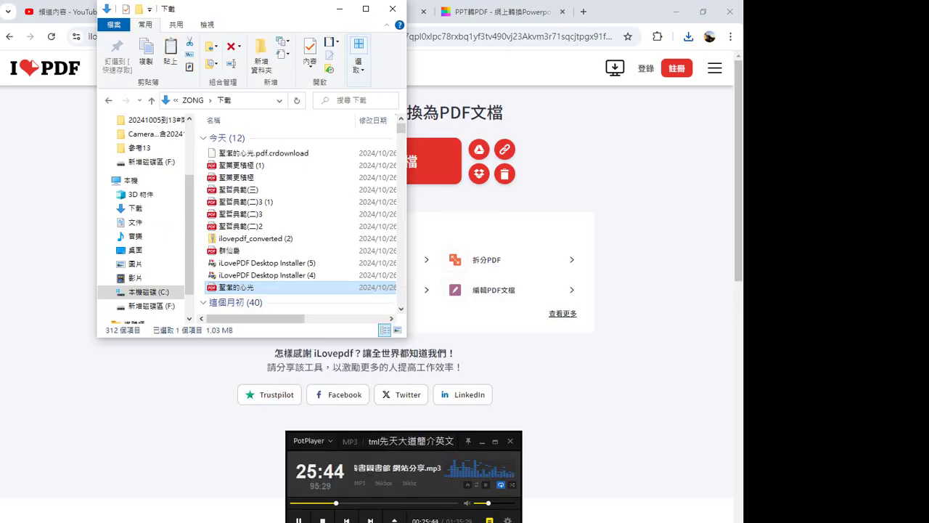
right_click(58, 522)
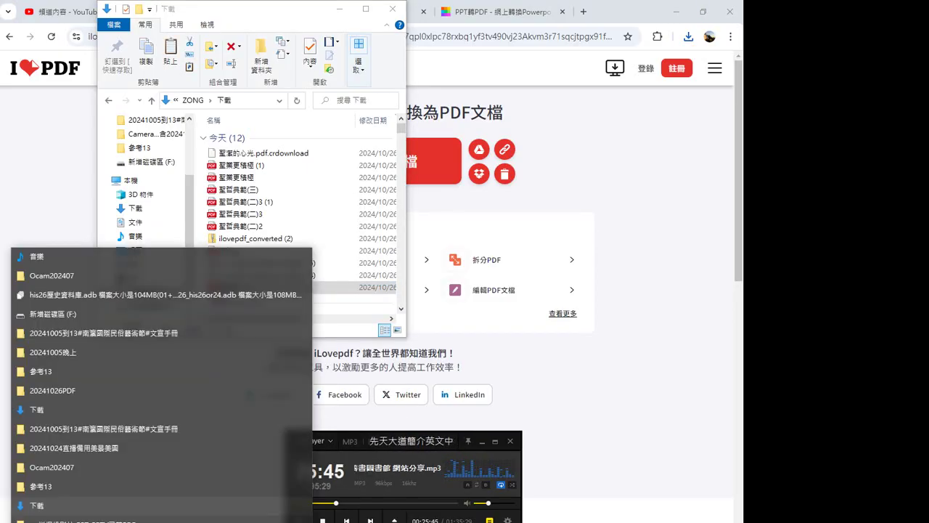
click(58, 499)
right_click(197, 260)
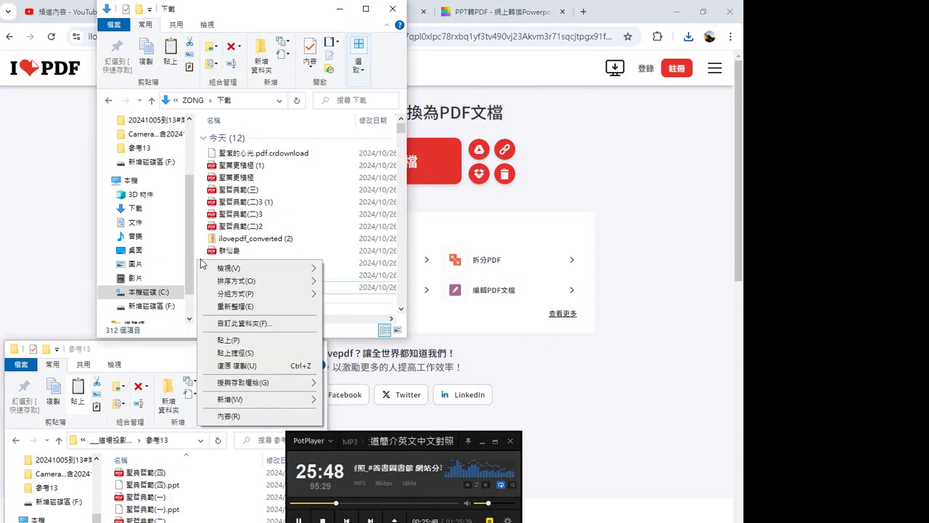
click(229, 339)
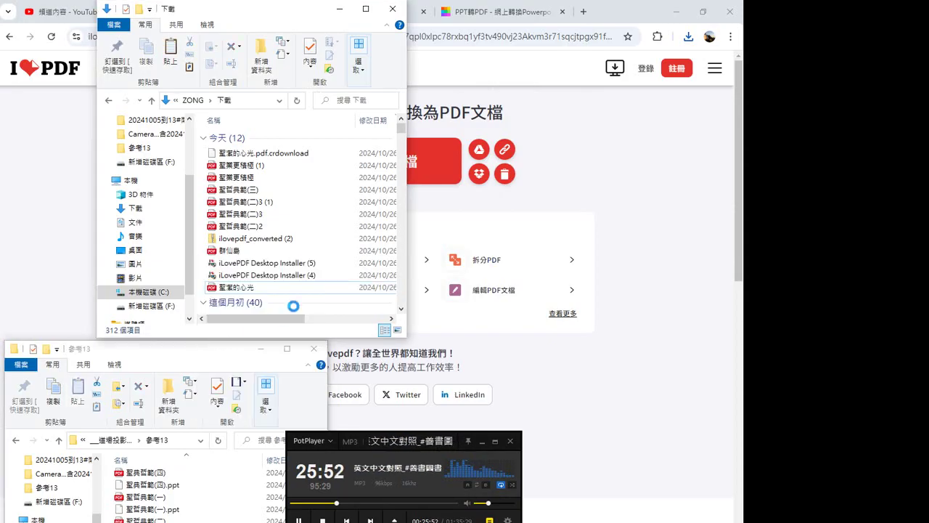
click(243, 154)
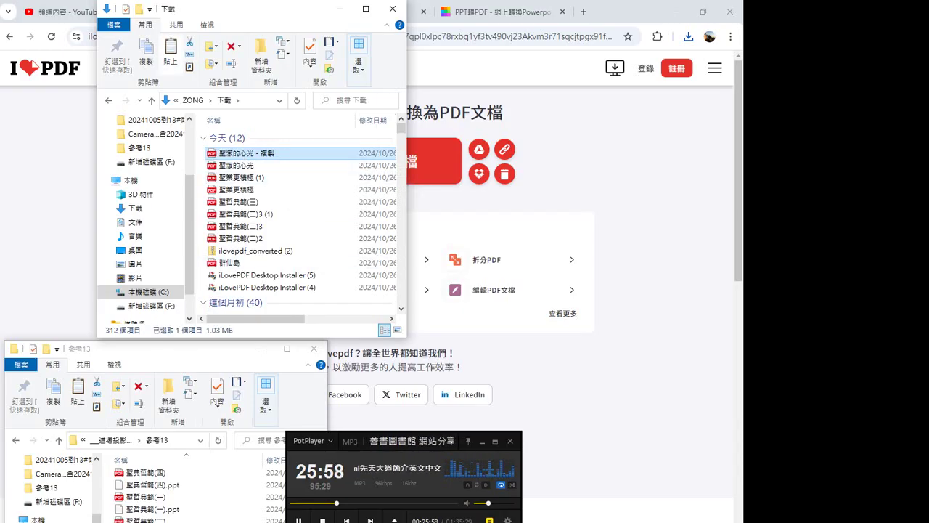
Step: Paste the PDF into 參考13, now 29 items, and return to the iLovePDF page
click(56, 492)
drag(162, 361, 497, 38)
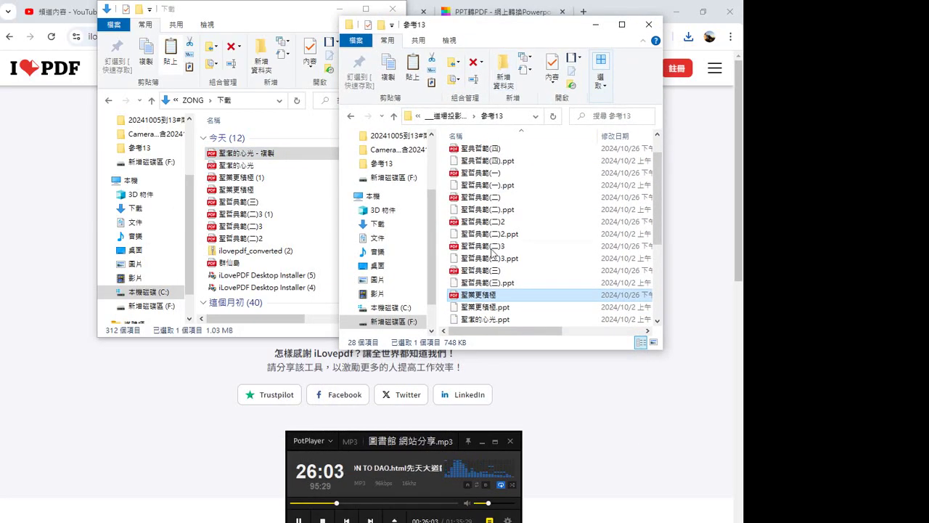
right_click(443, 298)
click(479, 379)
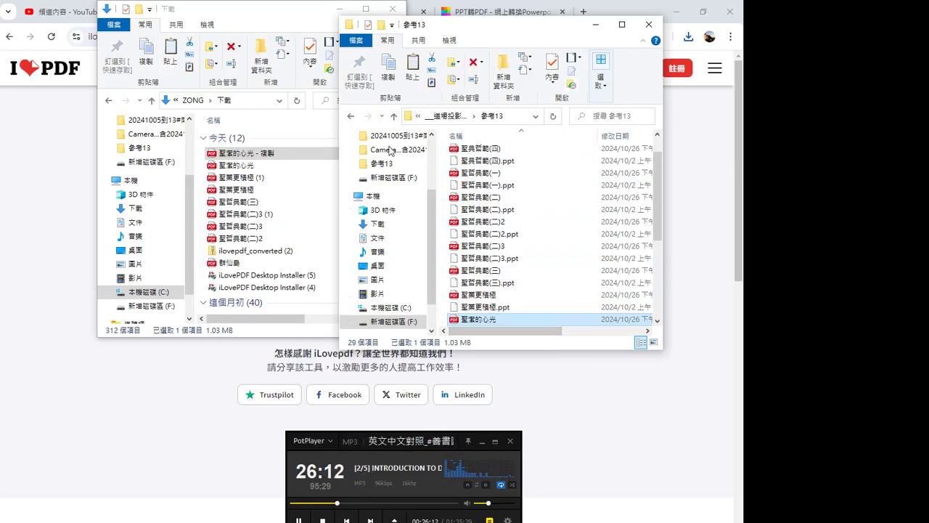
click(563, 12)
drag(508, 24, 183, 291)
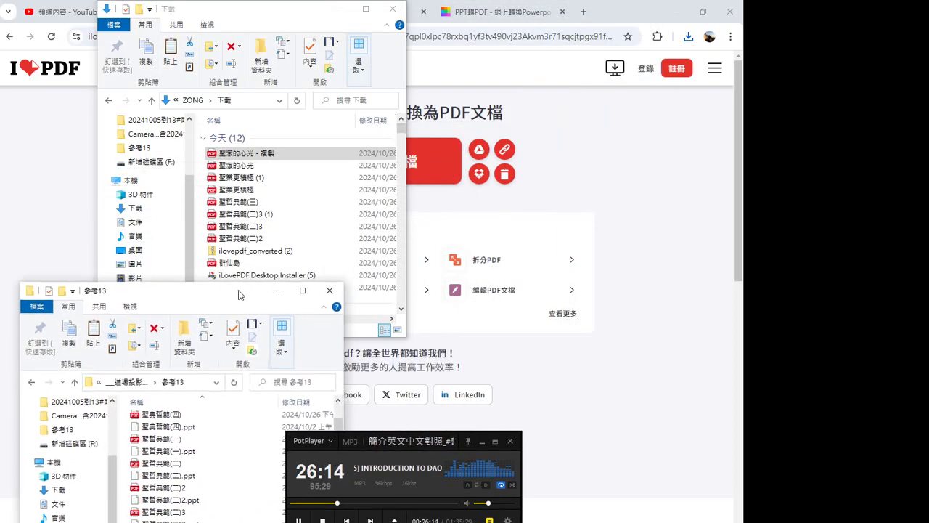
click(630, 149)
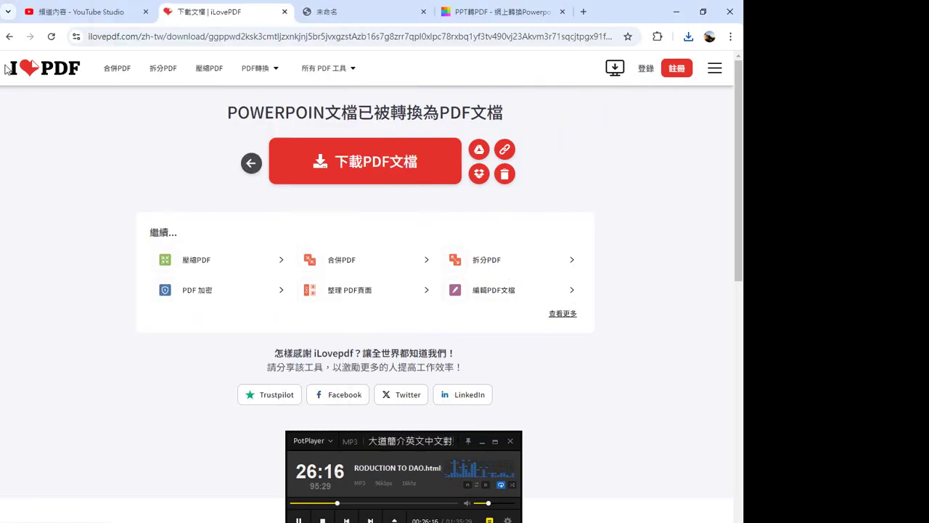
Step: Upload 落雨聲.ppt from 參考13 to iLovePDF, convert it, and download 落雨聲.pdf
click(9, 38)
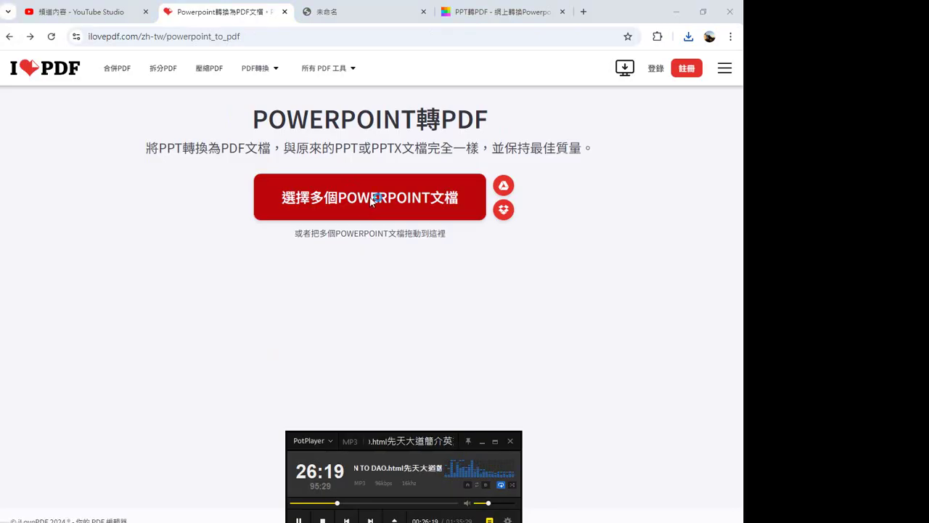
click(336, 201)
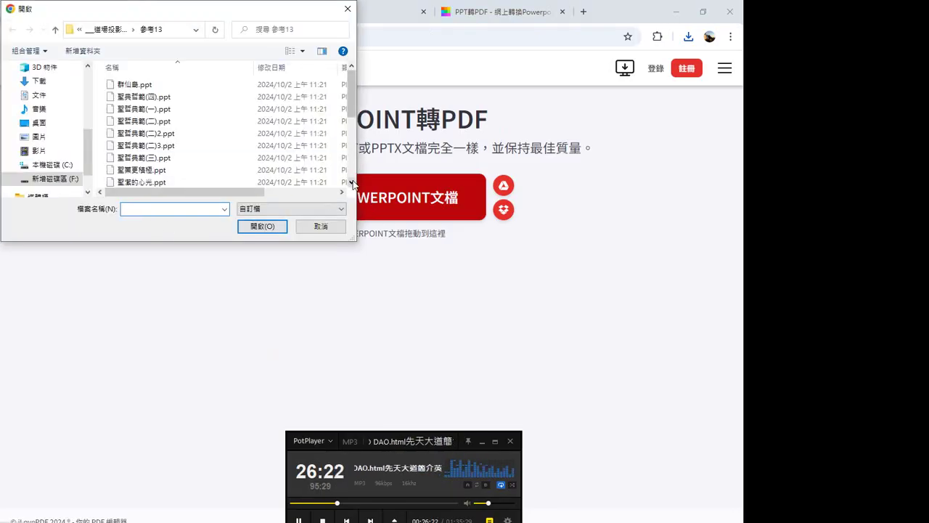
click(352, 183)
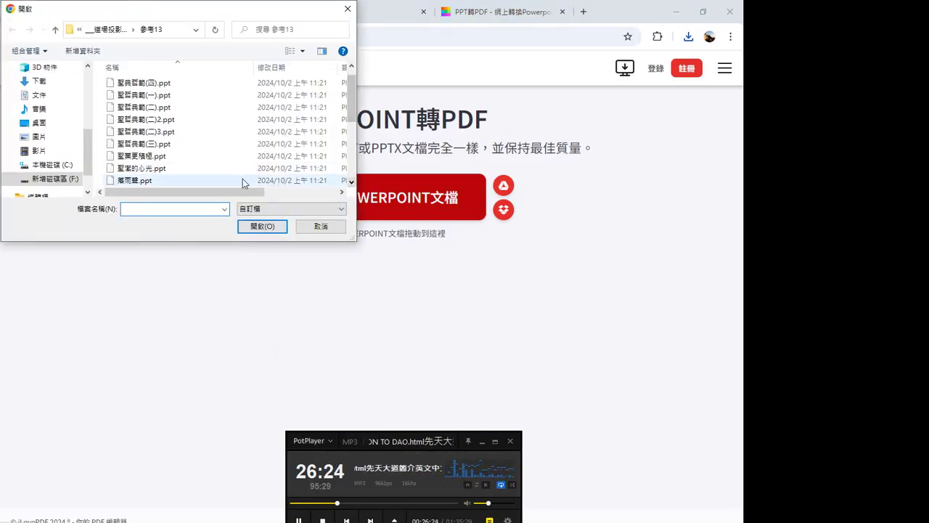
click(164, 180)
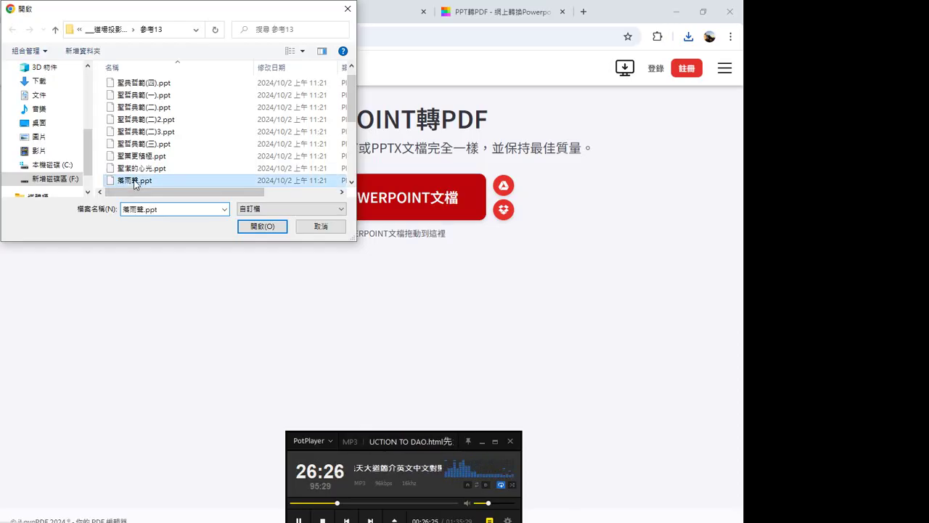
click(354, 169)
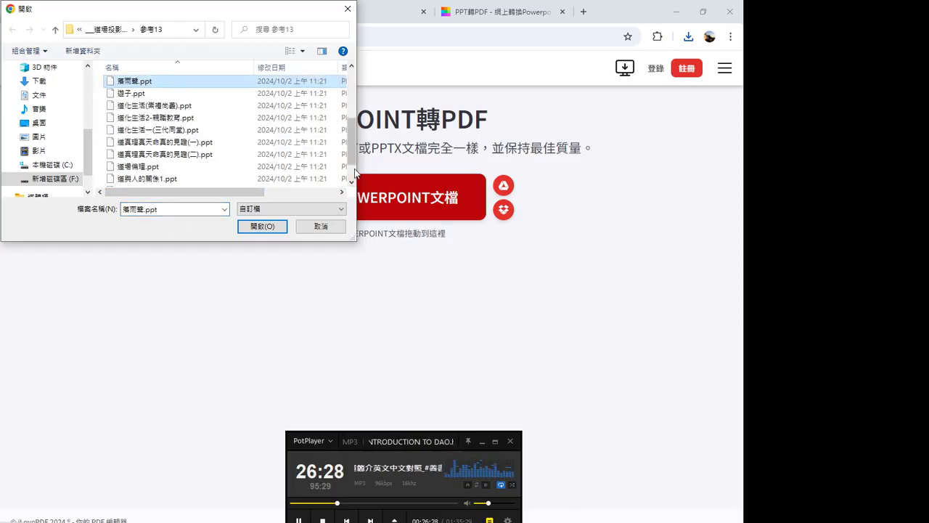
click(269, 231)
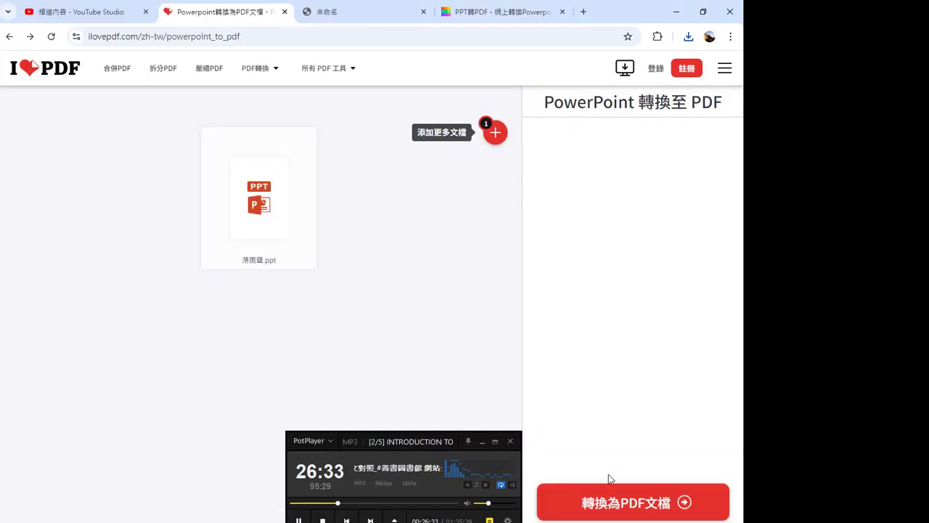
click(609, 497)
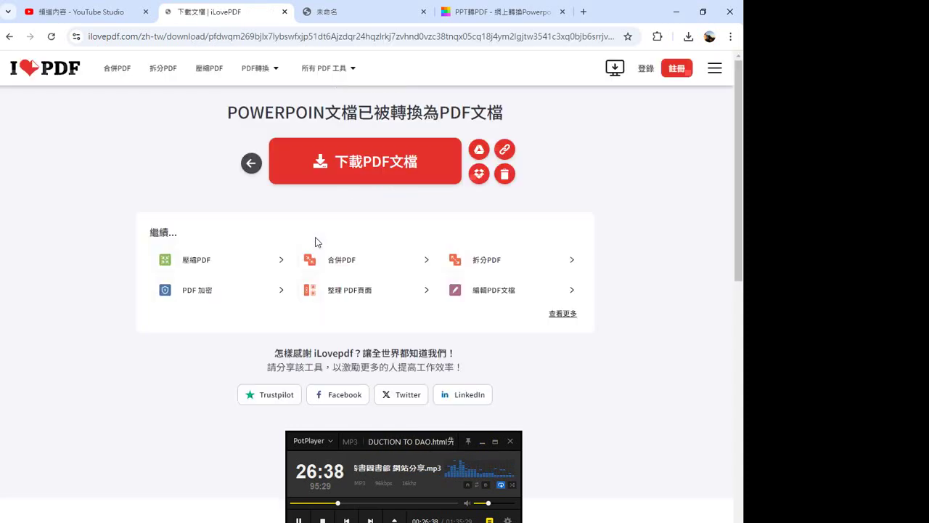
click(369, 165)
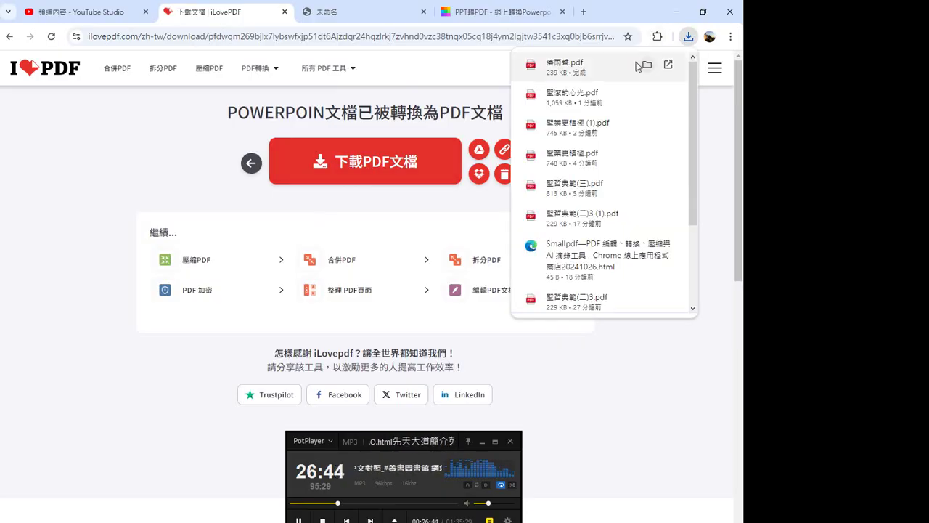
Step: Copy the downloaded 落雨聲 PDF from Downloads and paste it into the 參考13 folder
click(645, 65)
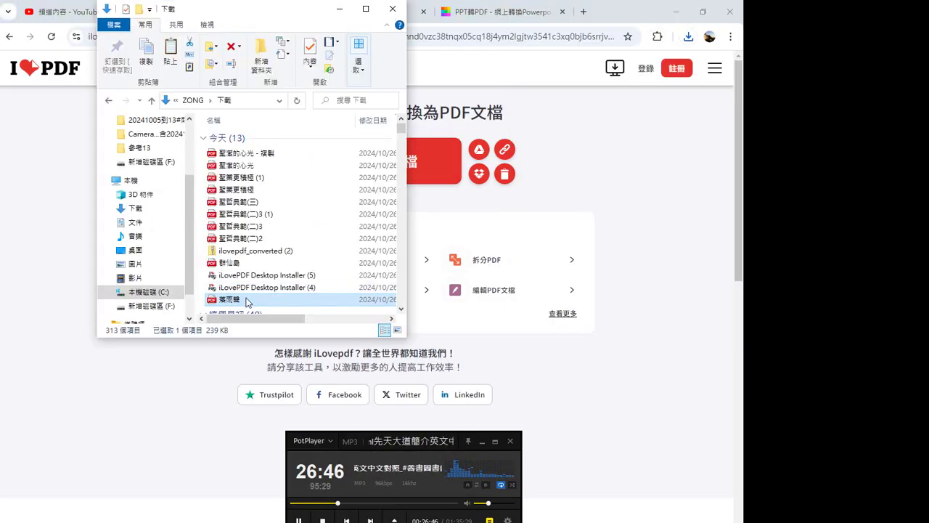
right_click(247, 305)
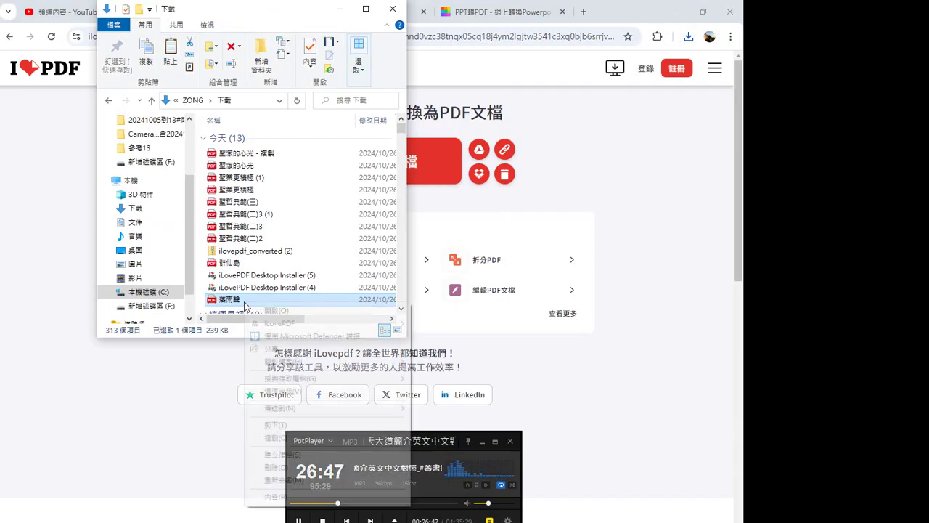
click(270, 437)
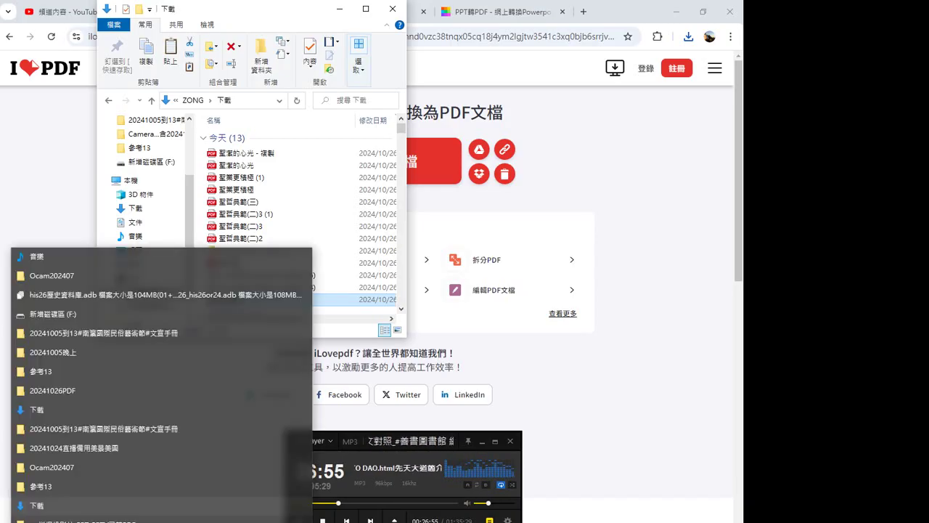
click(61, 487)
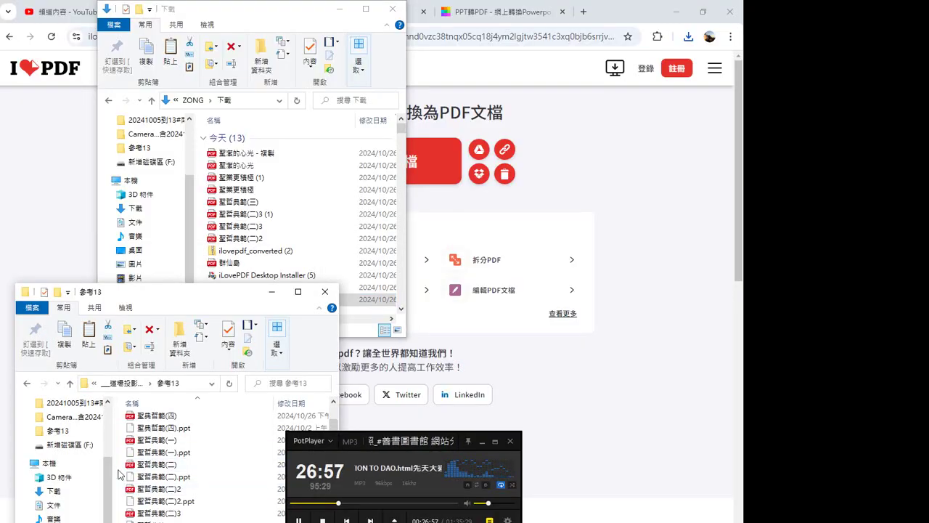
drag(173, 301, 180, 150)
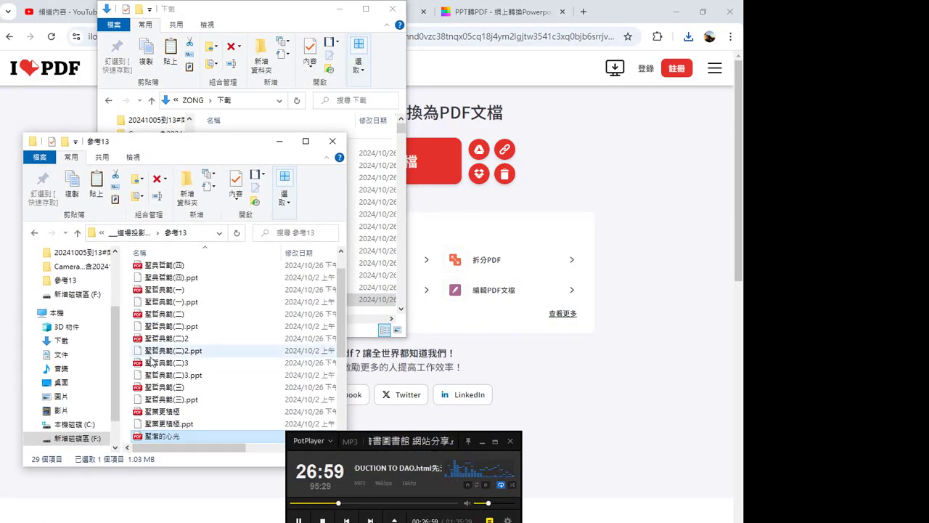
scroll(142, 359, down, 4)
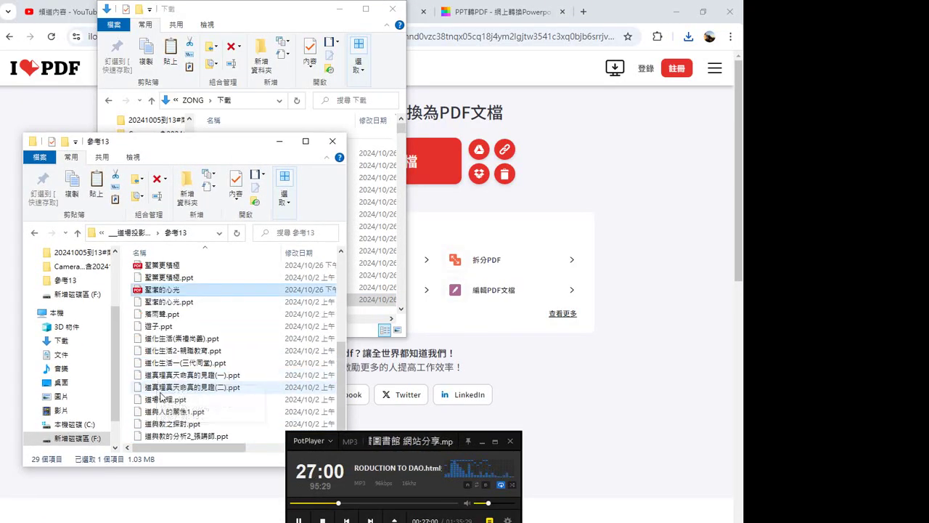
right_click(127, 356)
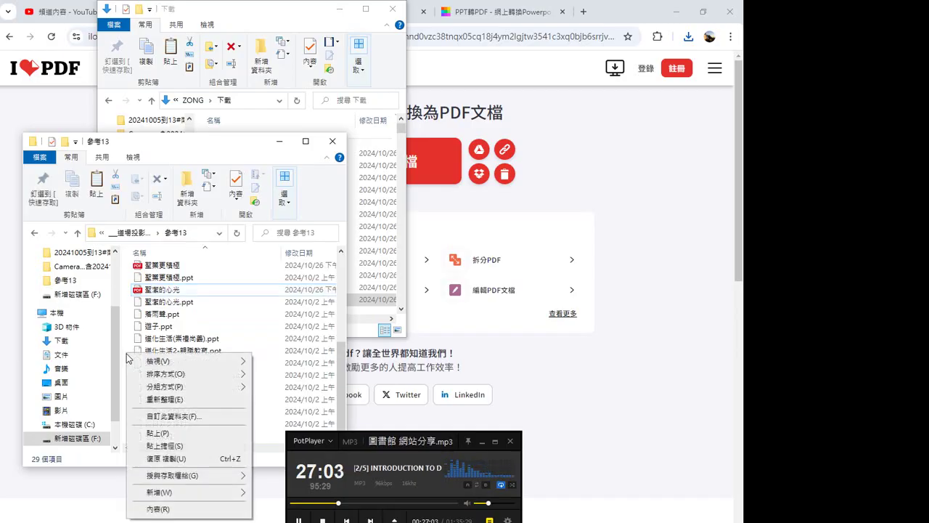
click(161, 432)
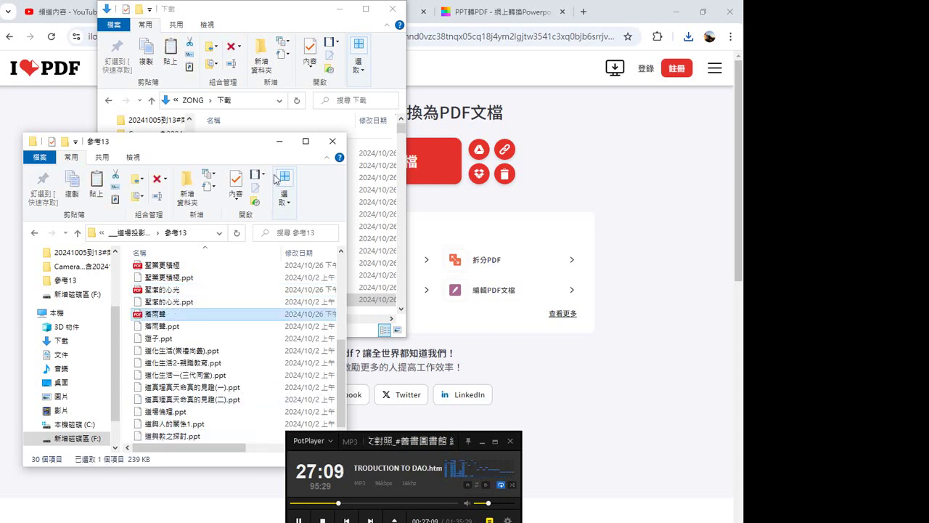
Step: Return to iLovePDF's PowerPoint to PDF page and add 遊子.ppt to the converter
click(648, 133)
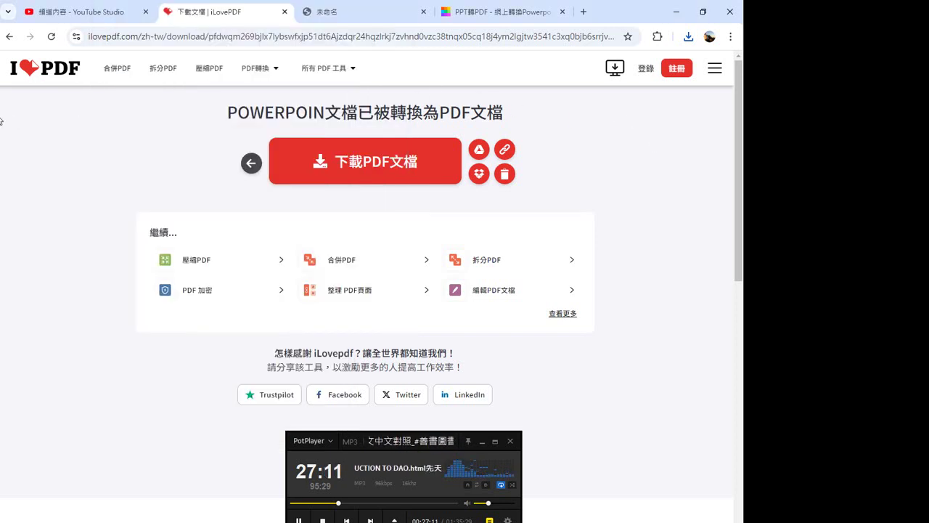
click(10, 37)
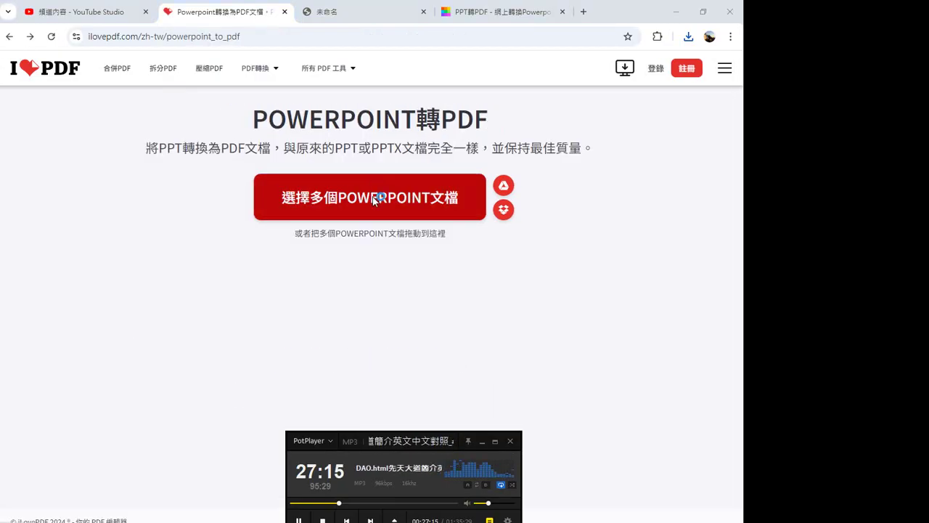
click(373, 202)
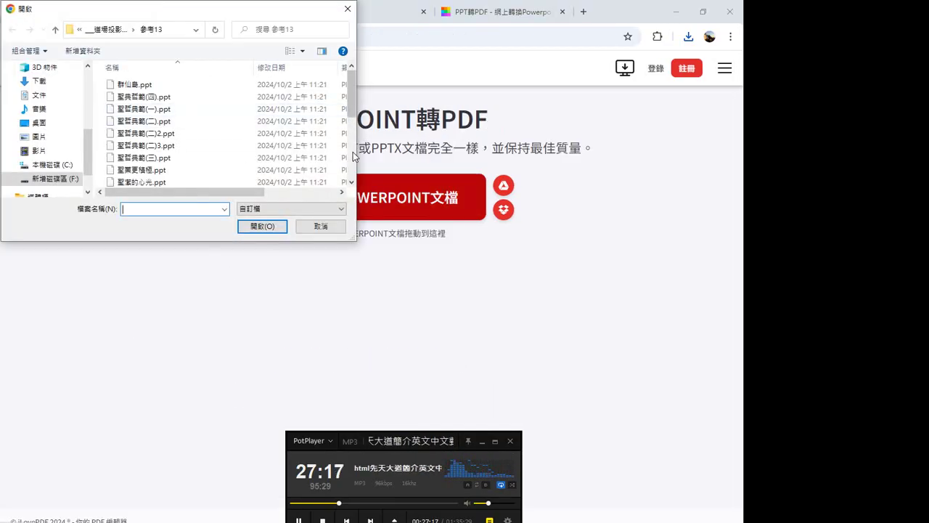
scroll(230, 139, down, 3)
click(133, 106)
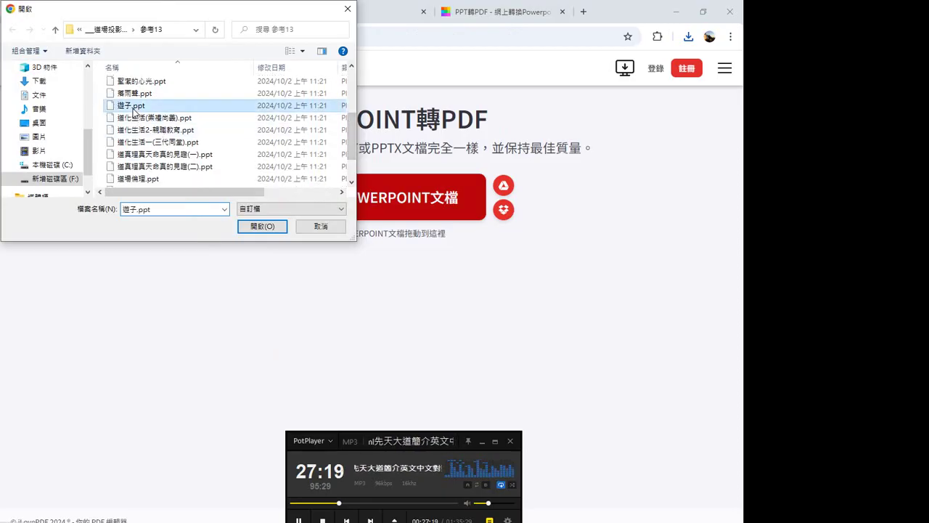
double_click(132, 107)
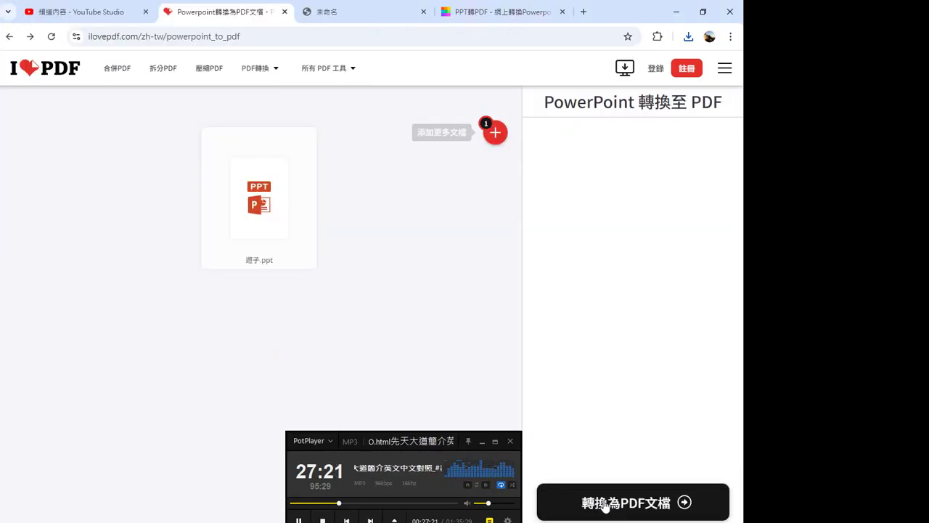
Step: Convert 遊子.ppt to PDF, download it, and show Chrome's recent downloads
click(605, 504)
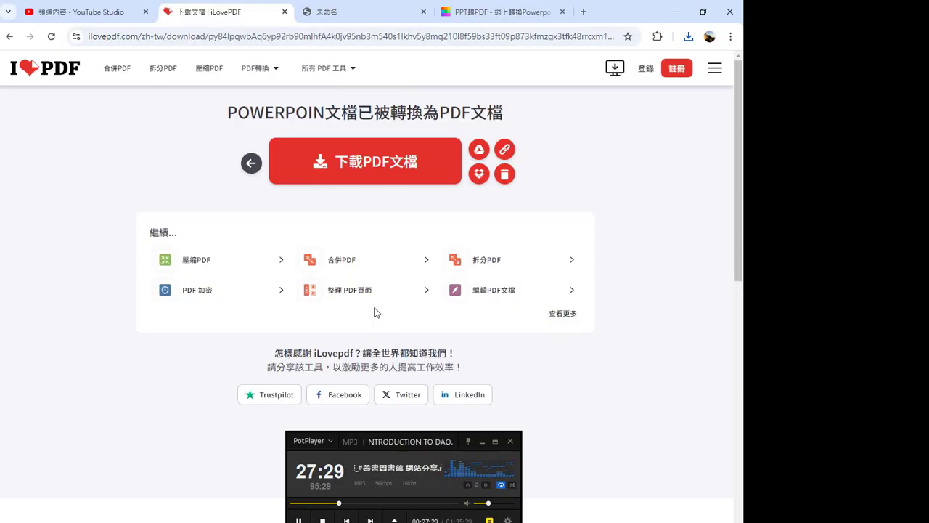
click(386, 187)
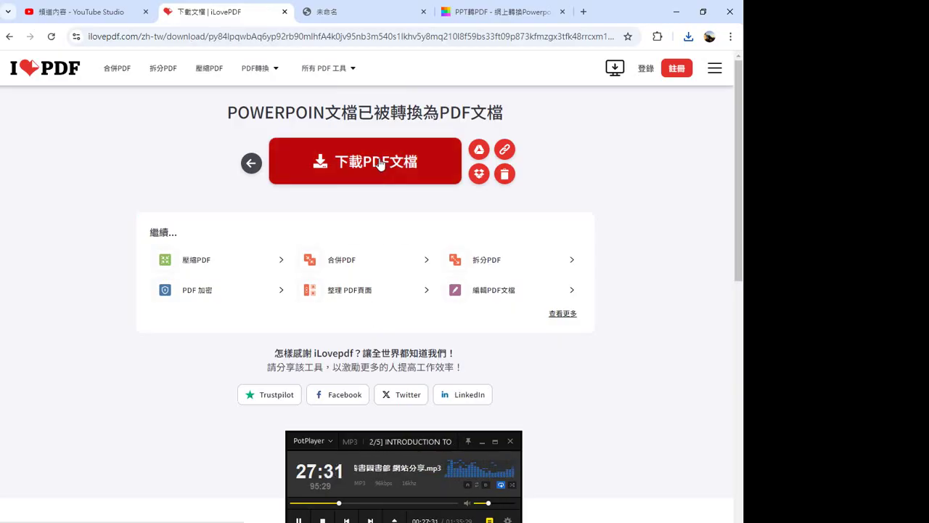
click(688, 41)
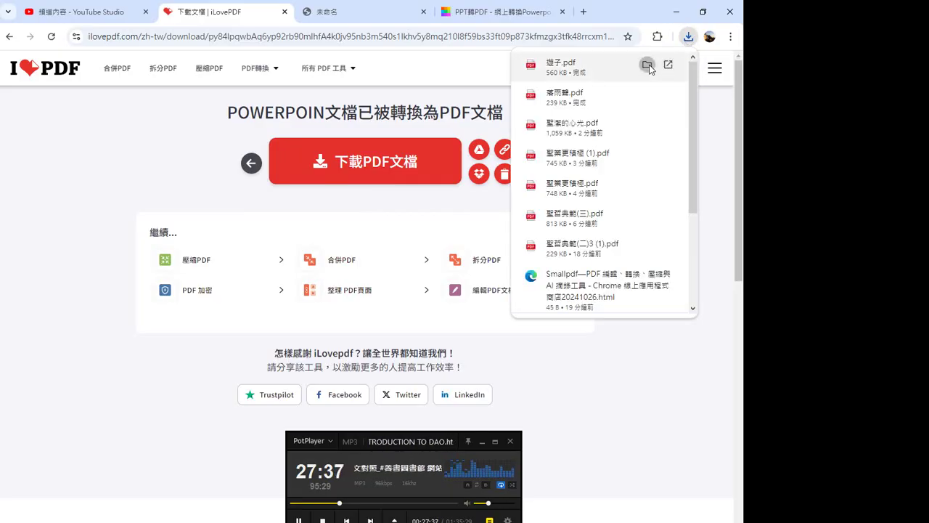
Step: Copy the downloaded 遊子 PDF from Downloads into the 參考13 folder beside 遊子.ppt
click(647, 65)
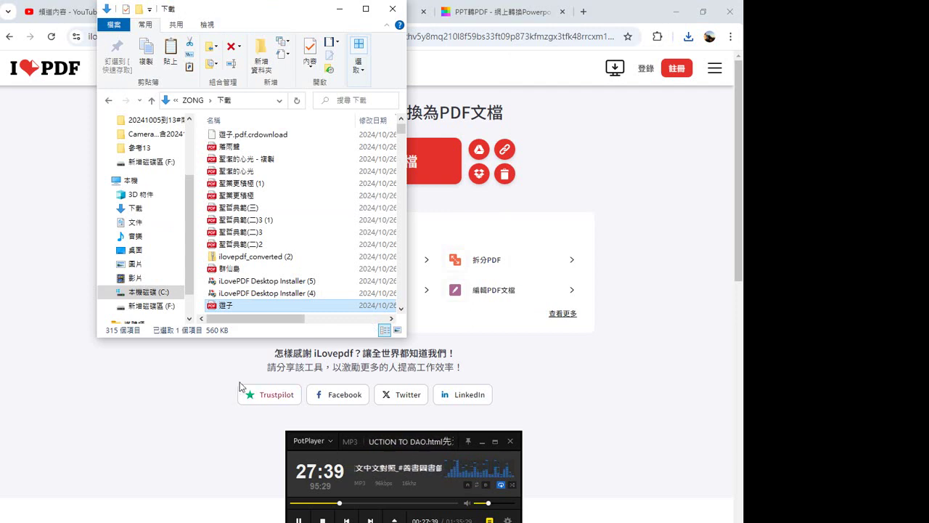
right_click(229, 309)
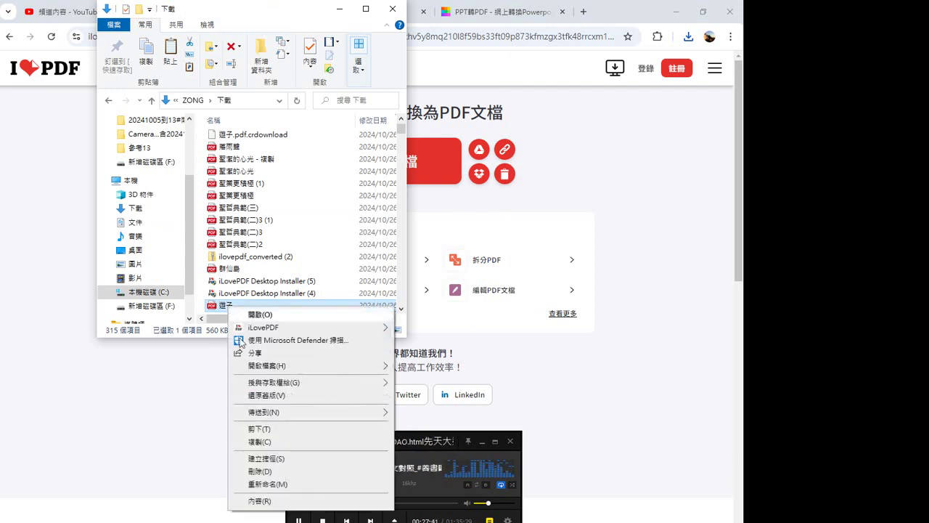
click(251, 440)
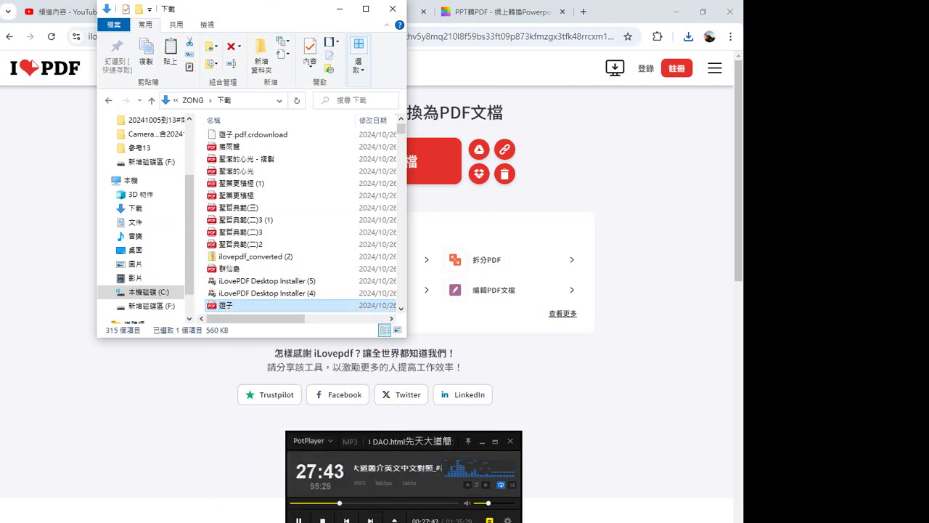
right_click(58, 522)
click(58, 486)
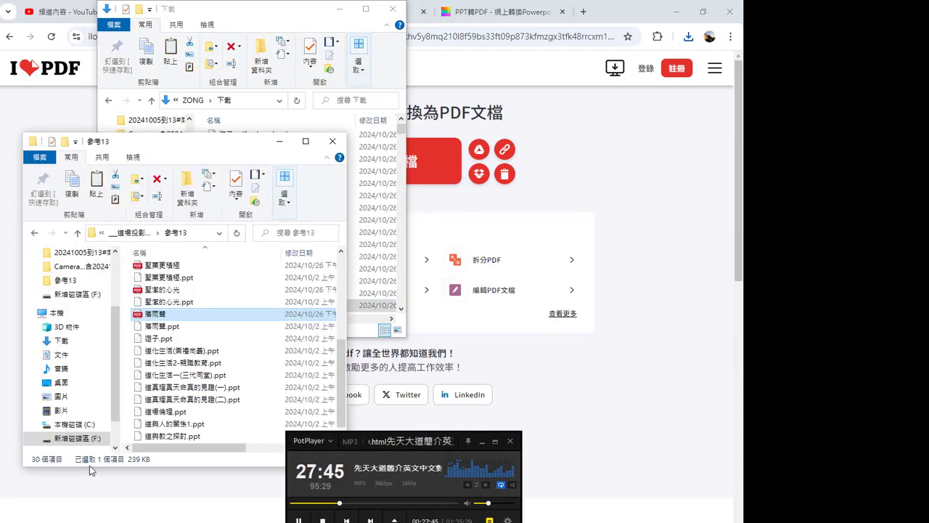
right_click(128, 362)
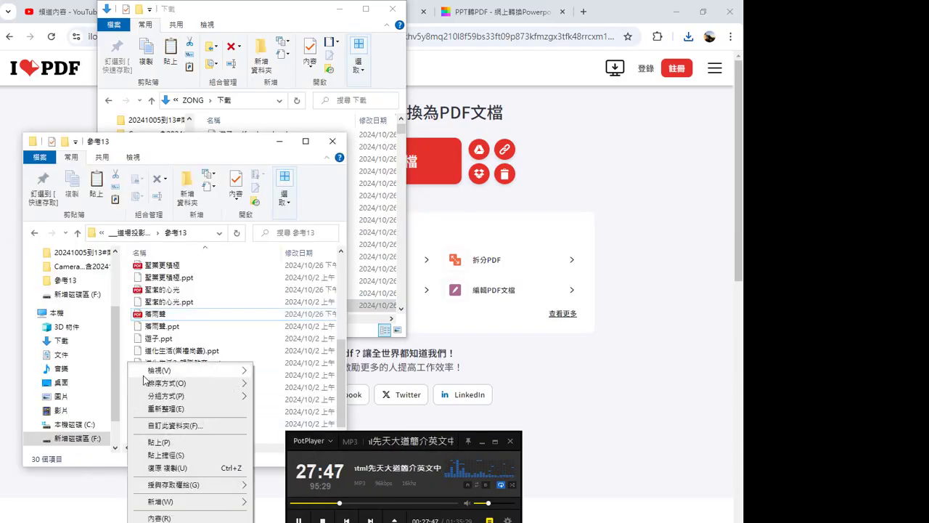
click(165, 442)
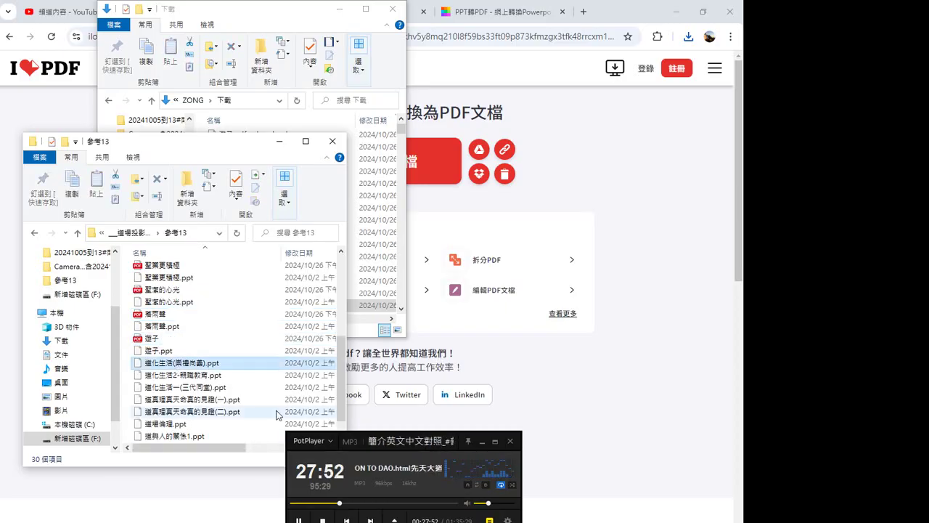
scroll(341, 392, down, 1)
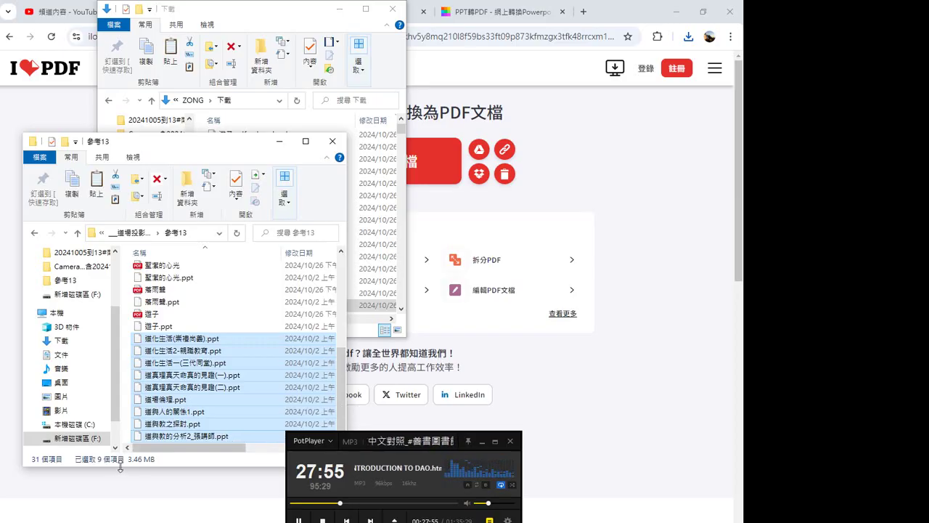
click(657, 115)
Step: Go back to the upload page and upload 進化生活(素禮尚義).ppt from 參考13 for conversion
click(11, 37)
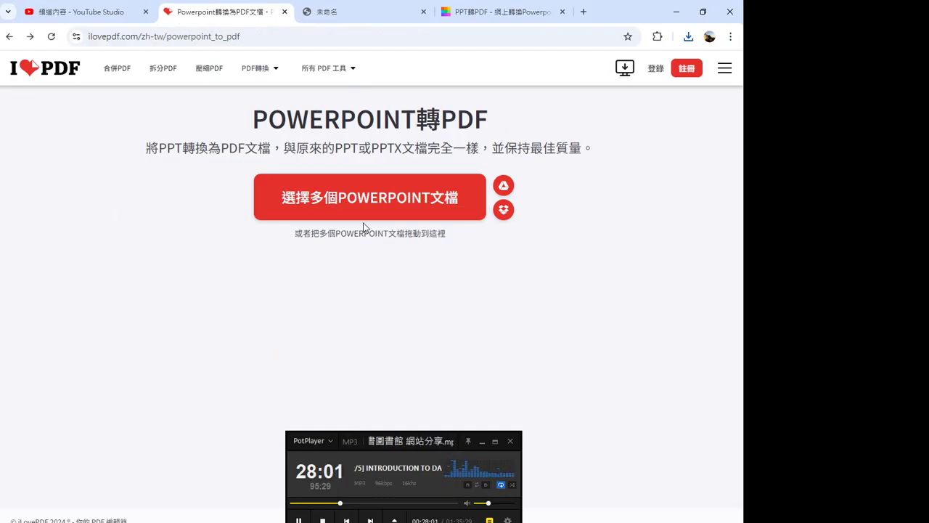
click(366, 206)
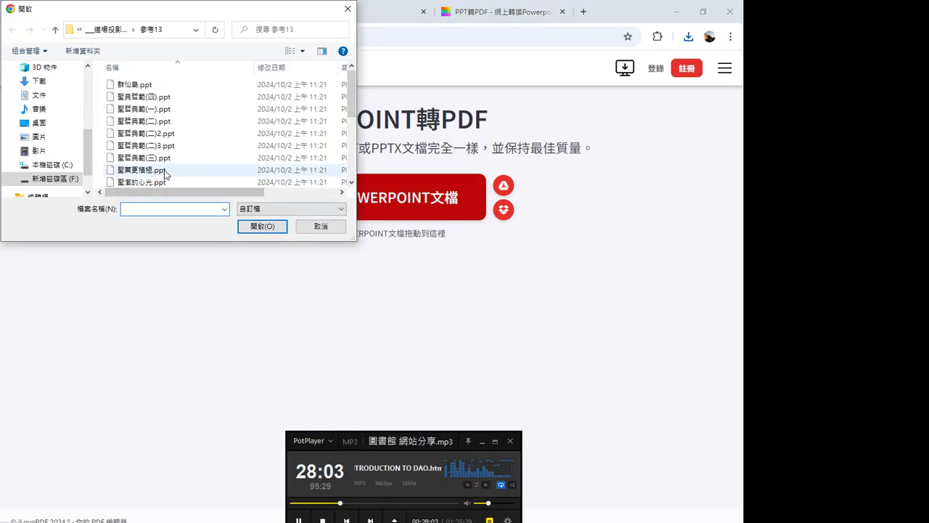
scroll(346, 166, down, 3)
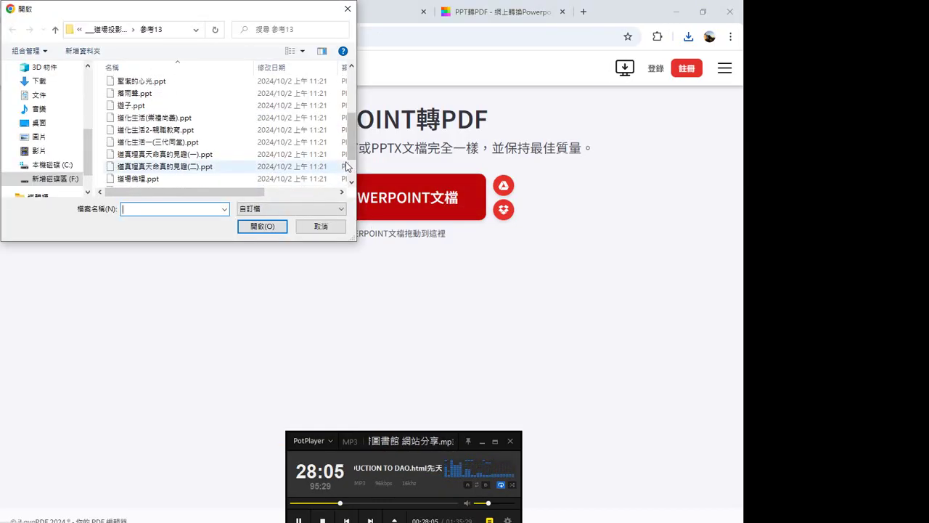
click(184, 121)
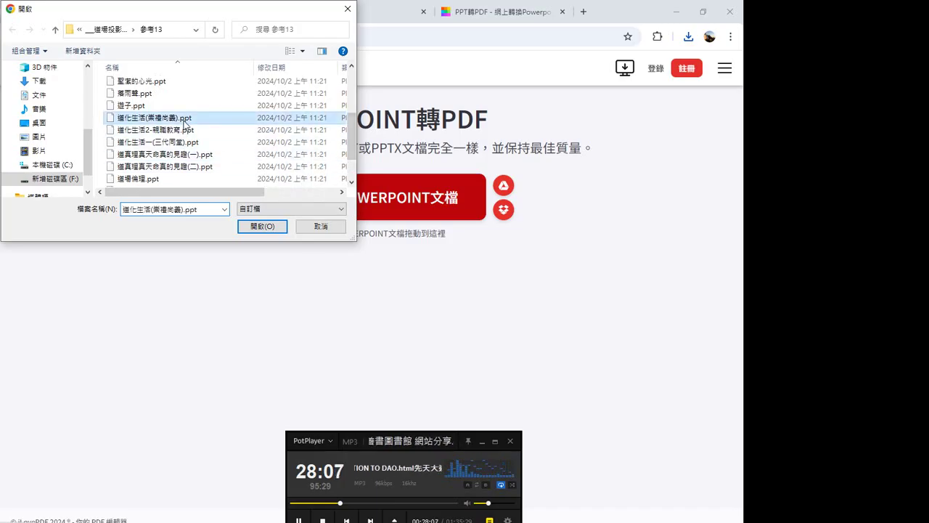
double_click(185, 119)
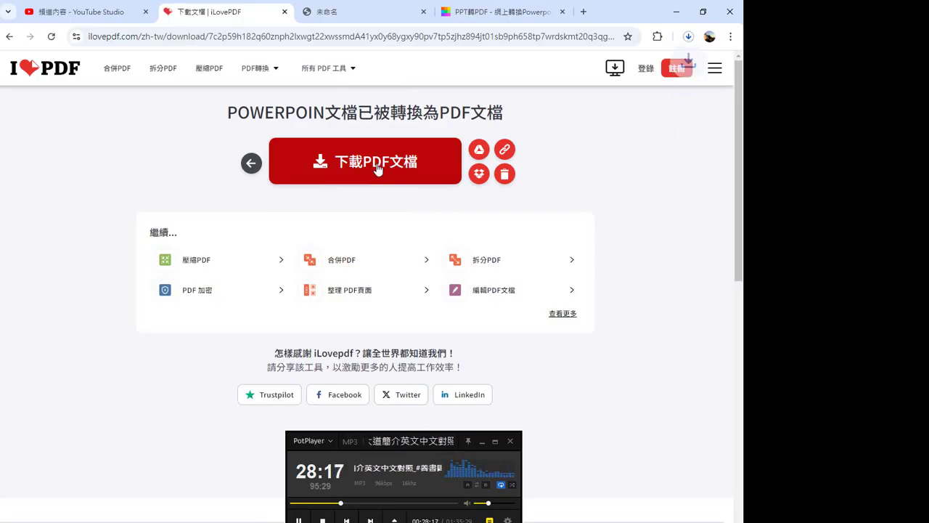
Step: Copy the downloaded 進化生活(素禮尚義) PDF from Downloads and paste it into 參考13
click(688, 37)
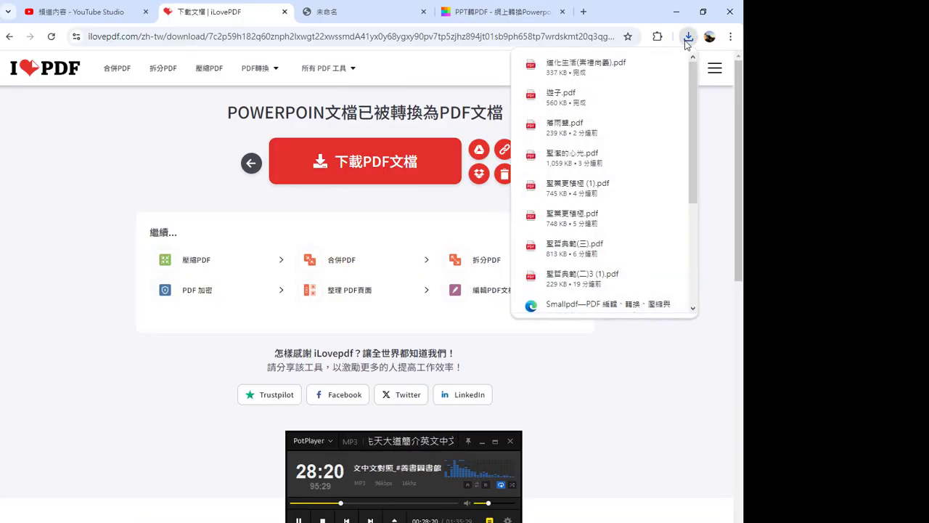
click(646, 65)
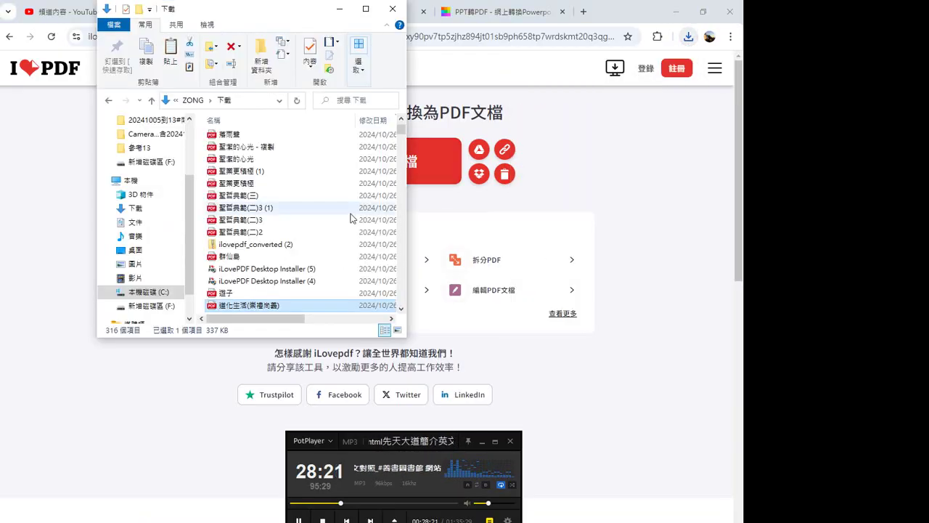
right_click(262, 308)
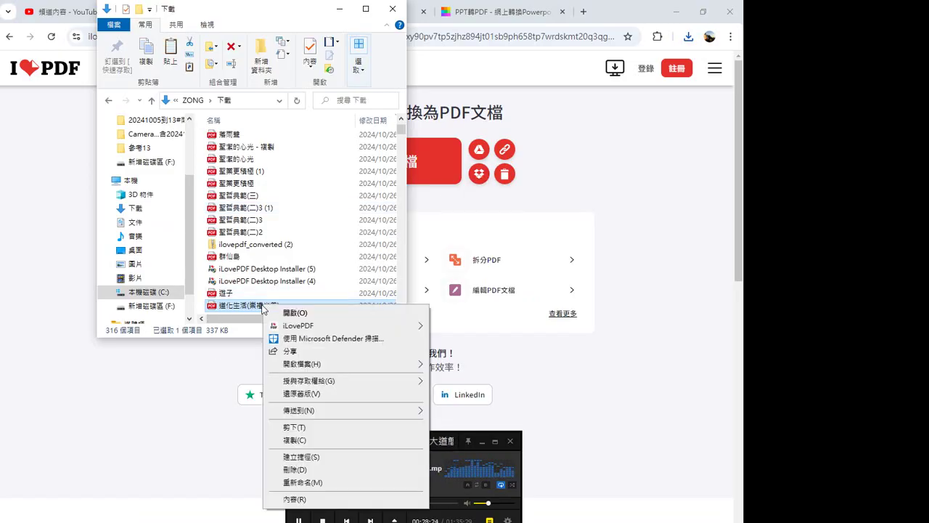
click(294, 440)
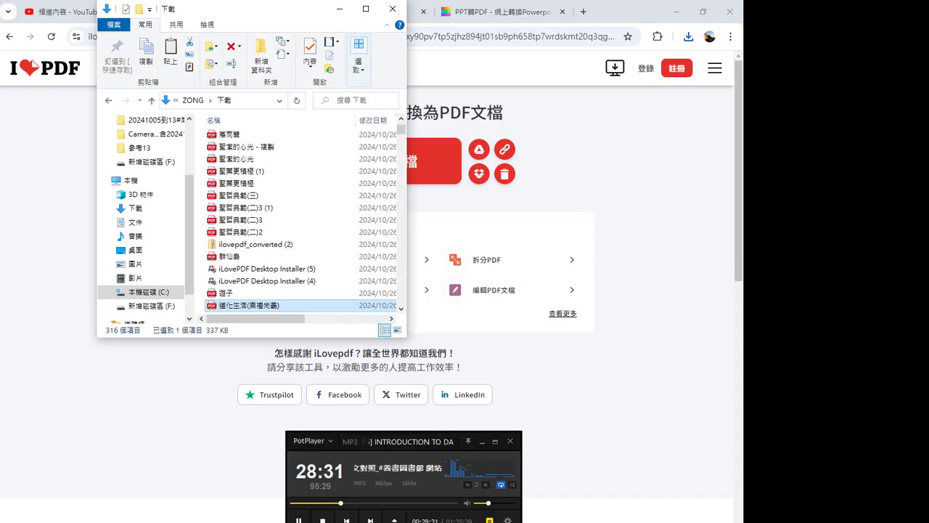
right_click(162, 522)
click(44, 484)
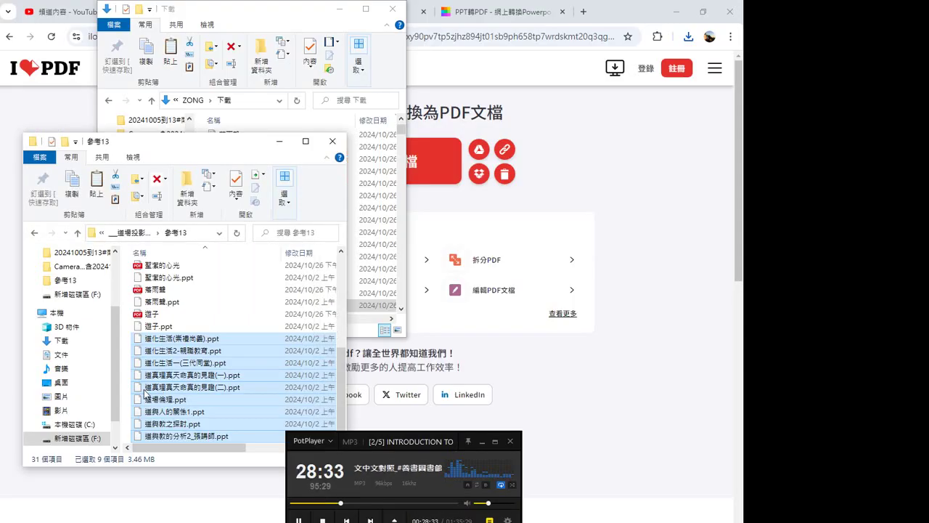
click(126, 387)
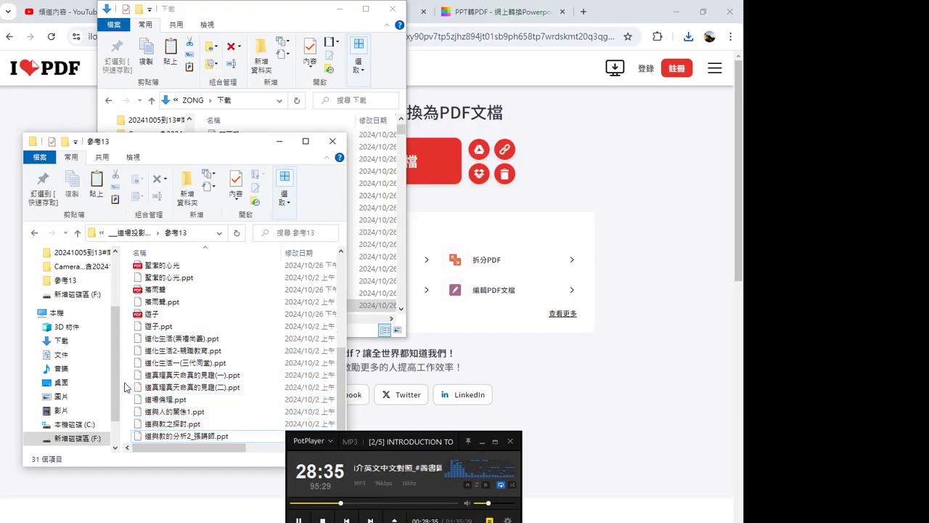
right_click(126, 387)
click(167, 297)
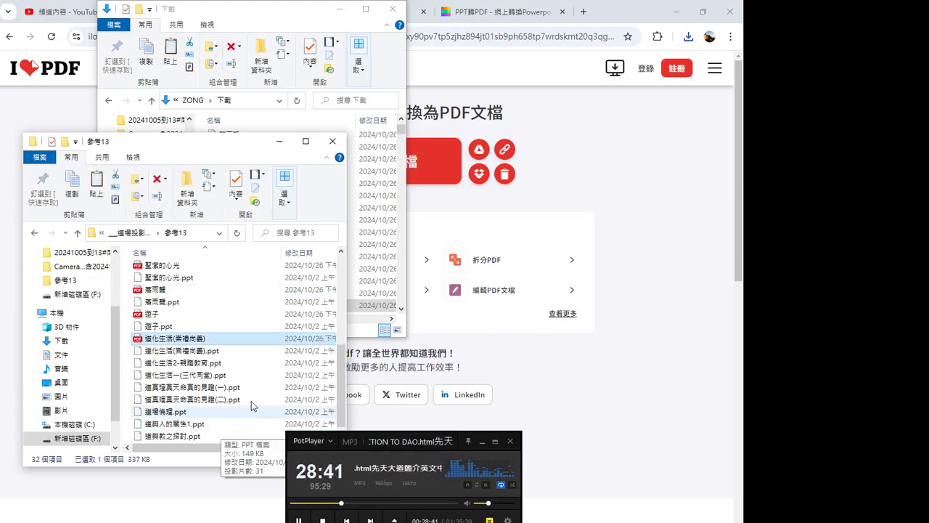
Step: Return to the upload page and add 進化生活2-親職教育.ppt to the converter
click(587, 132)
click(9, 36)
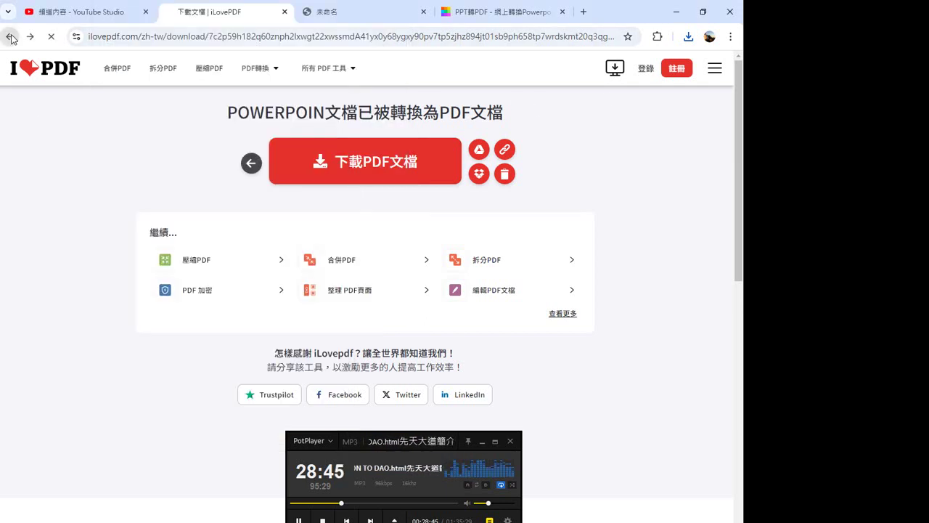
click(368, 201)
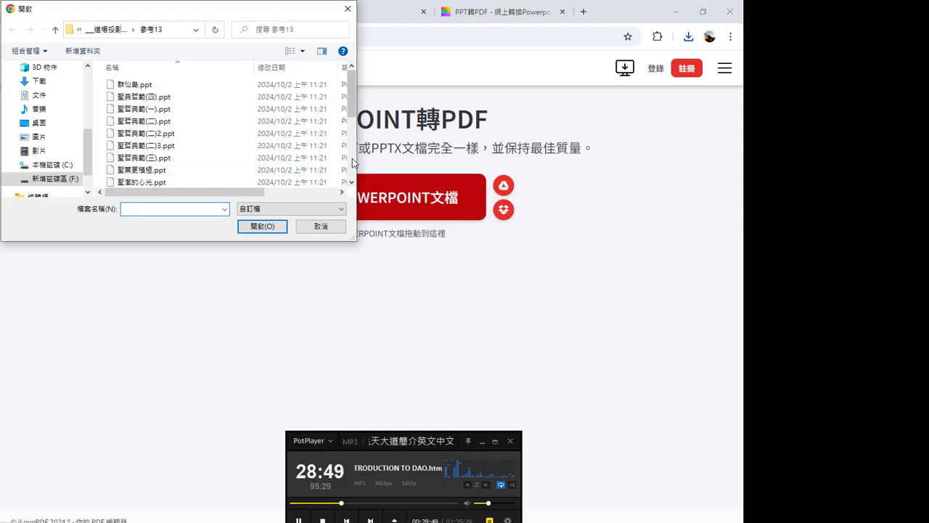
scroll(210, 177, down, 3)
click(175, 135)
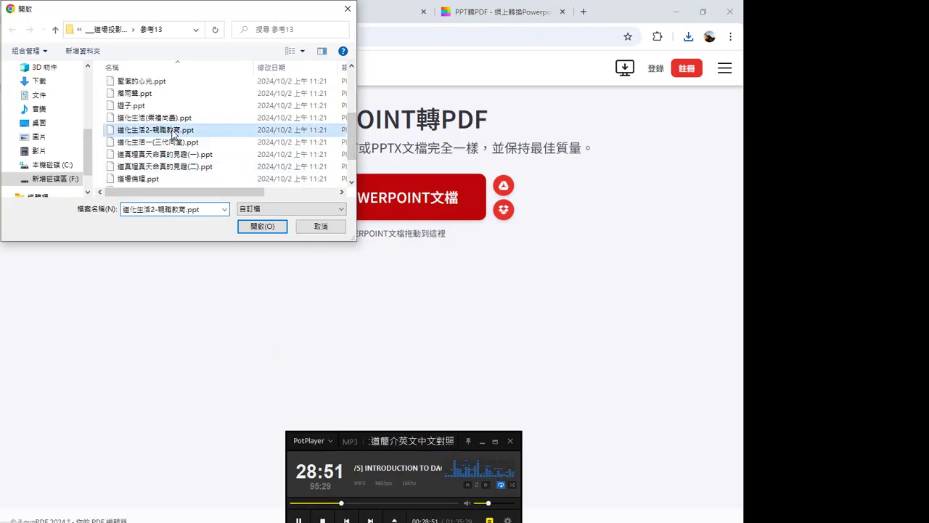
double_click(174, 135)
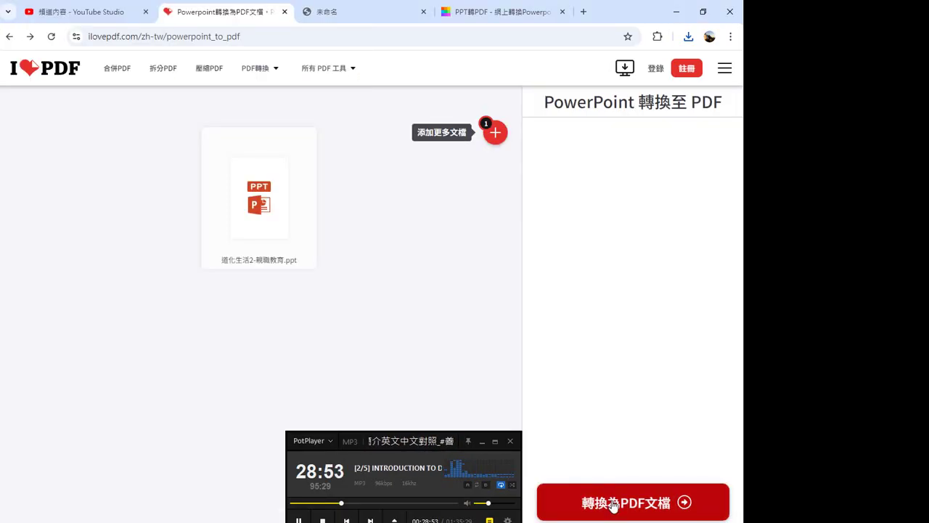
Step: Convert 進化生活2-親職教育.ppt to PDF, download the result, and go back to the upload page
click(614, 506)
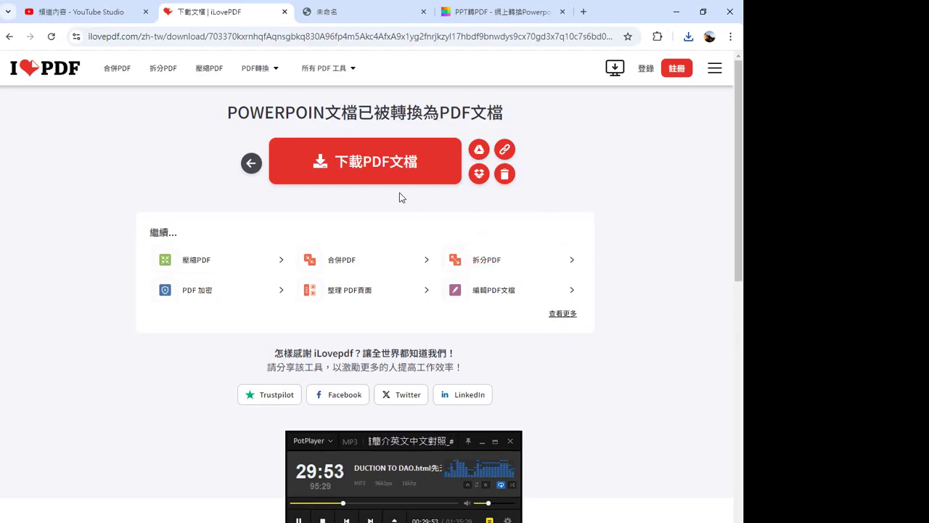
click(369, 169)
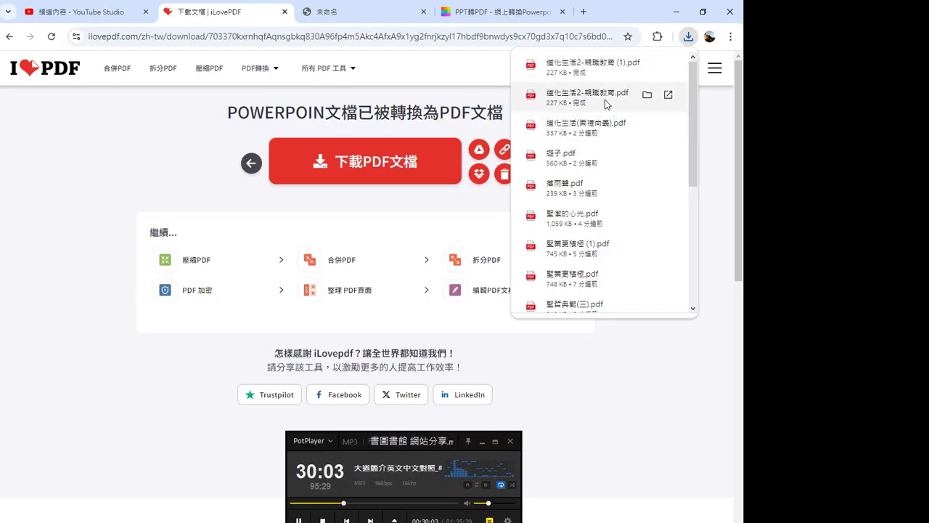
click(9, 37)
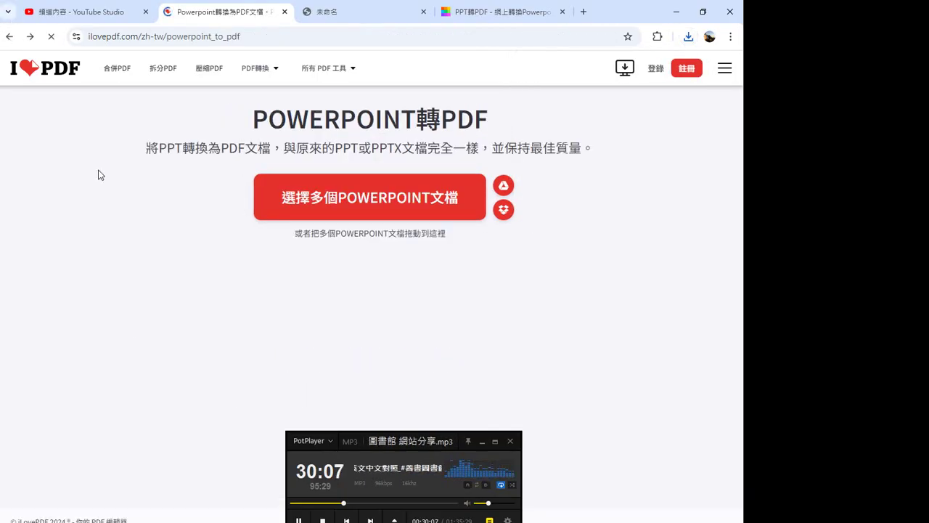
Step: Bring up the file chooser for the next PowerPoint, then open Downloads in a separate File Explorer window
click(390, 203)
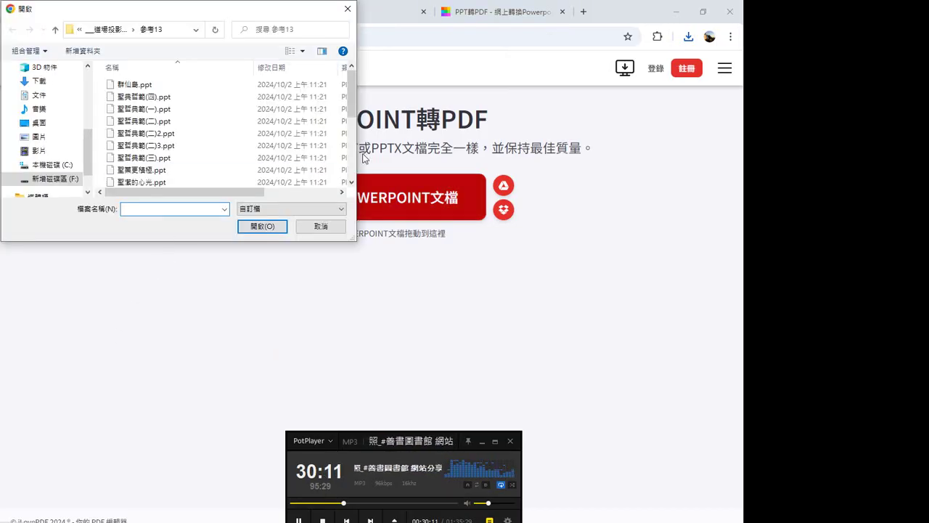
click(352, 164)
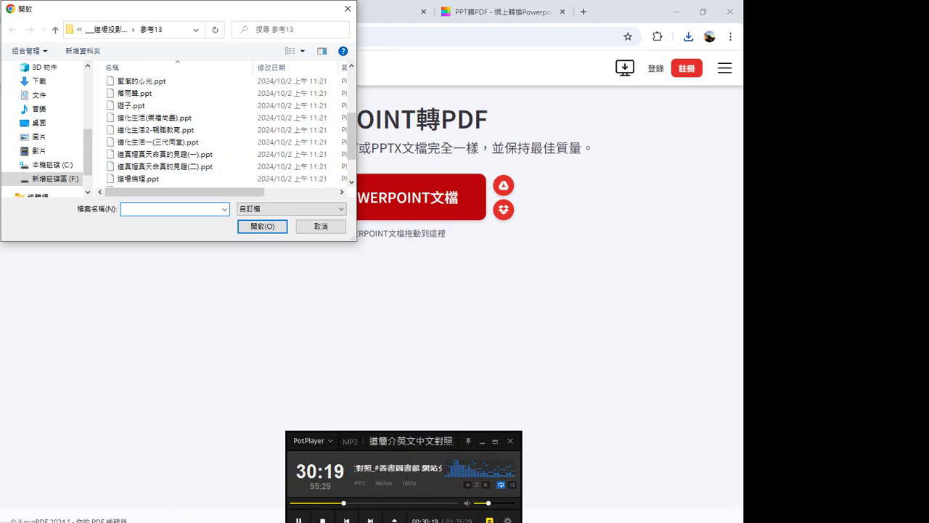
click(45, 507)
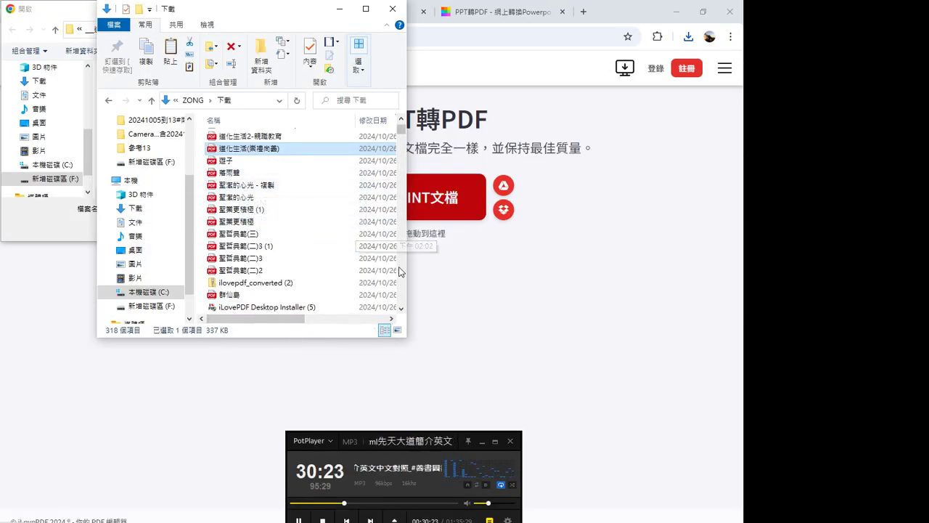
Step: Copy the 進化生活2-親職教育 (1) PDF from Downloads and paste it into 參考13
click(402, 263)
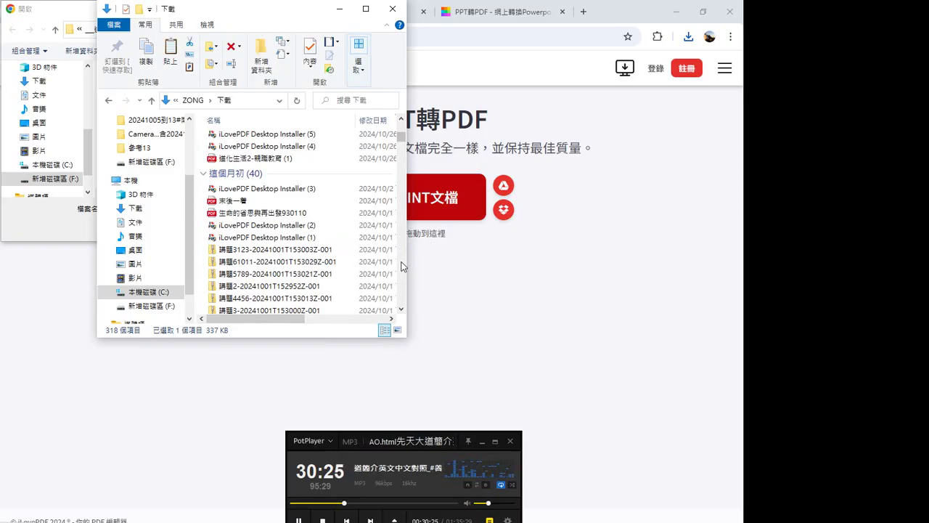
right_click(252, 159)
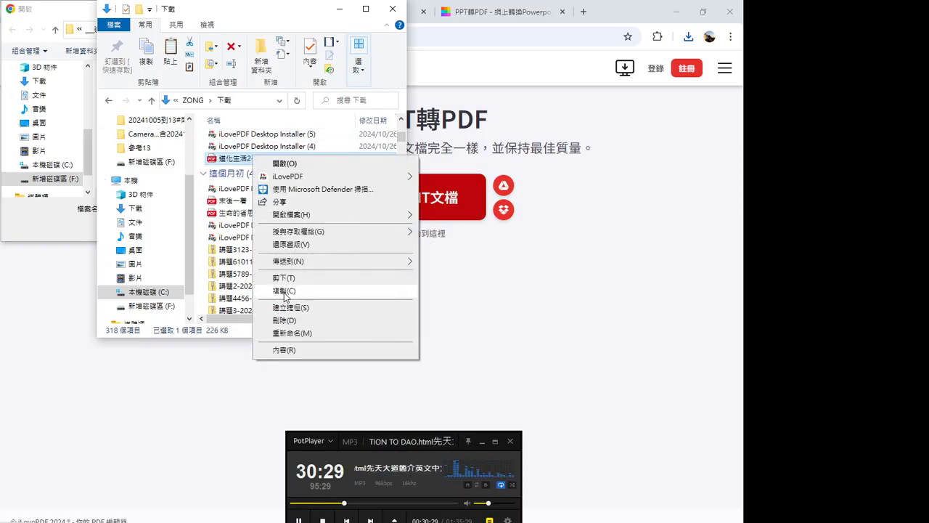
click(103, 428)
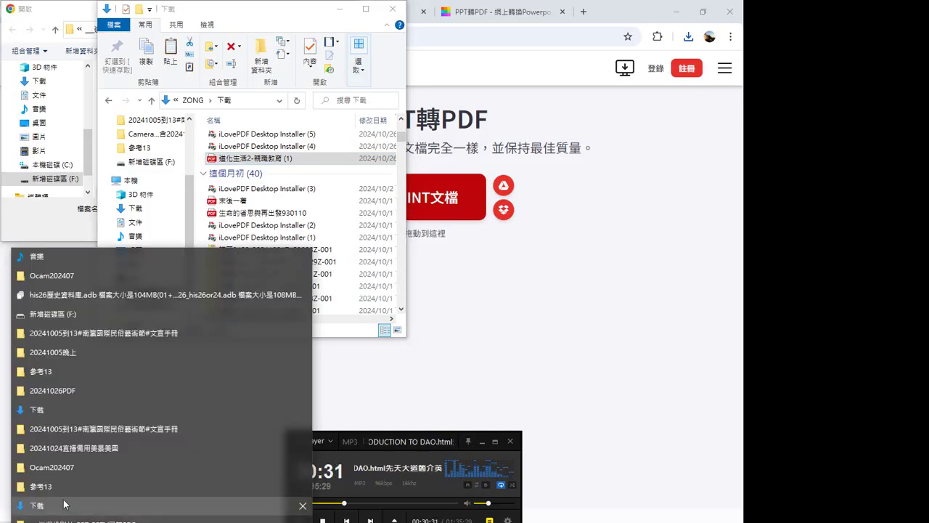
click(44, 426)
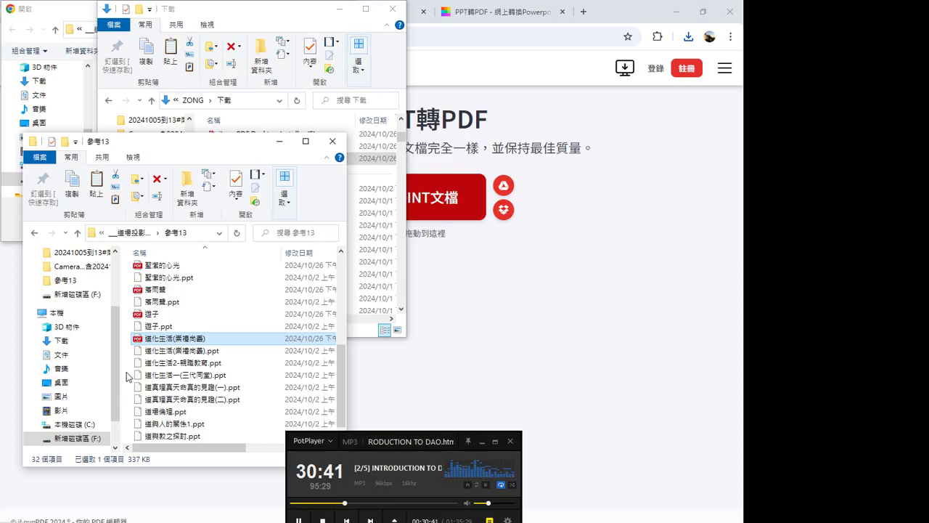
right_click(127, 377)
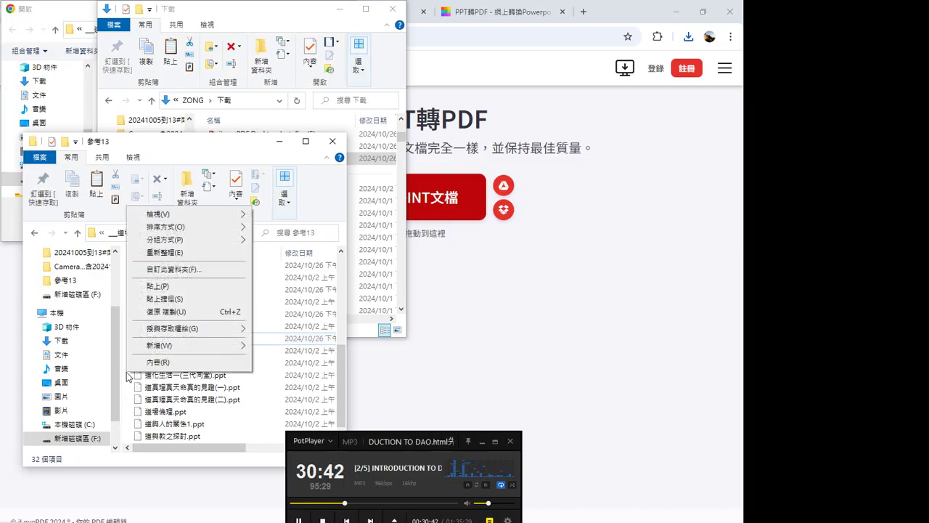
click(176, 292)
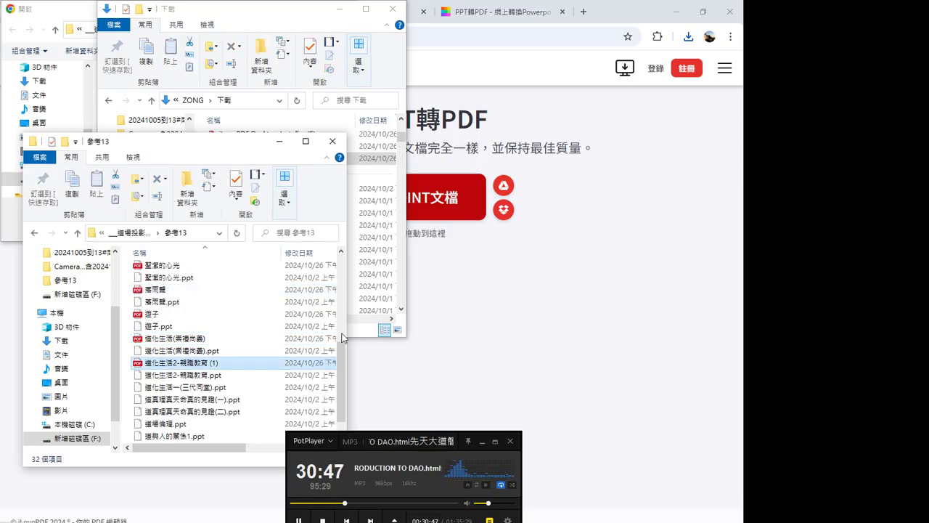
Step: Bring the Downloads window back to the front and scroll to the top of its list
click(249, 16)
scroll(402, 123, up, 2)
scroll(402, 123, up, 3)
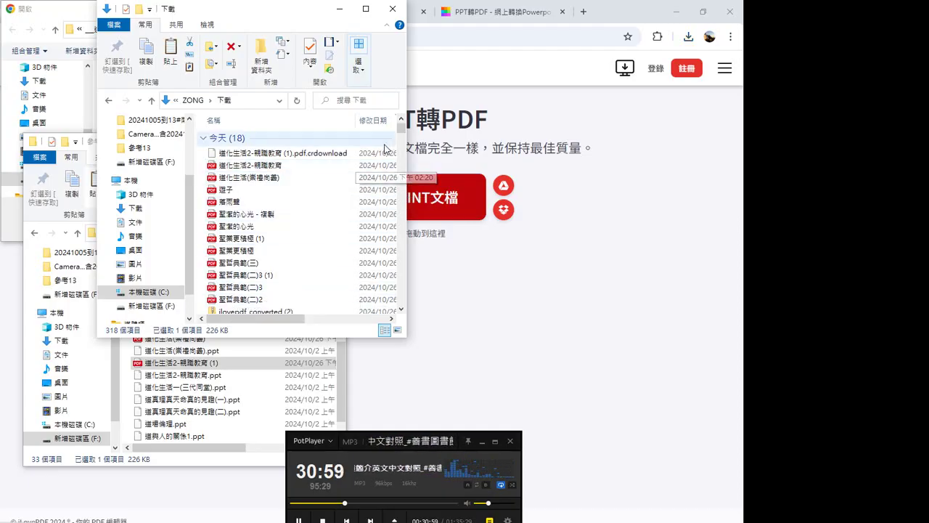
drag(400, 132, 400, 140)
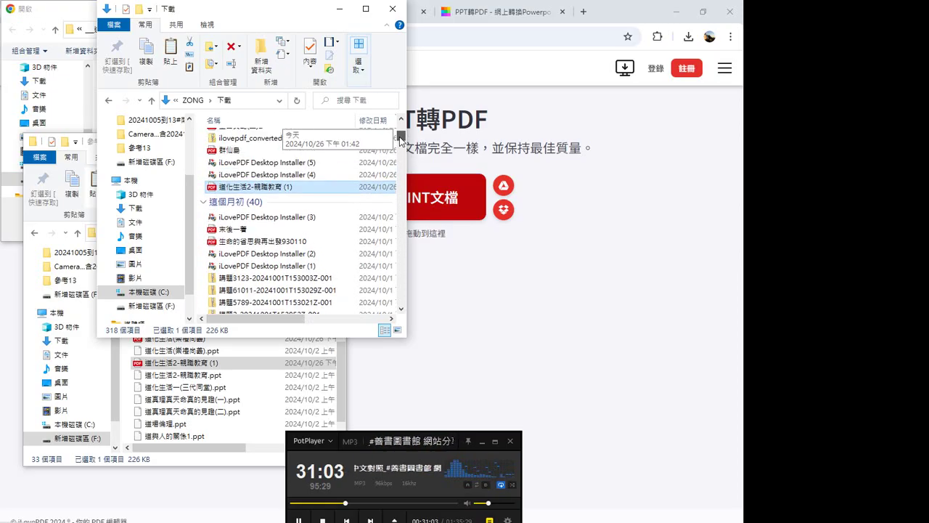
drag(400, 140, 400, 136)
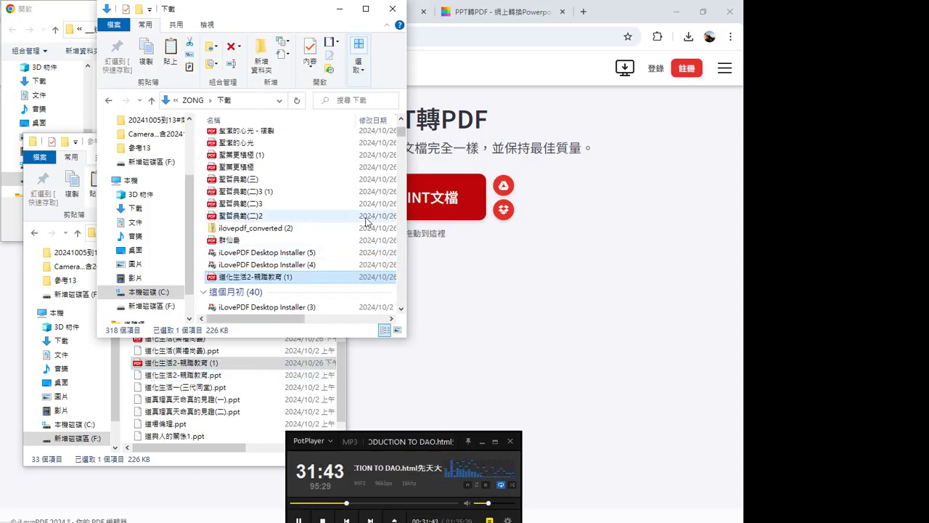
click(123, 381)
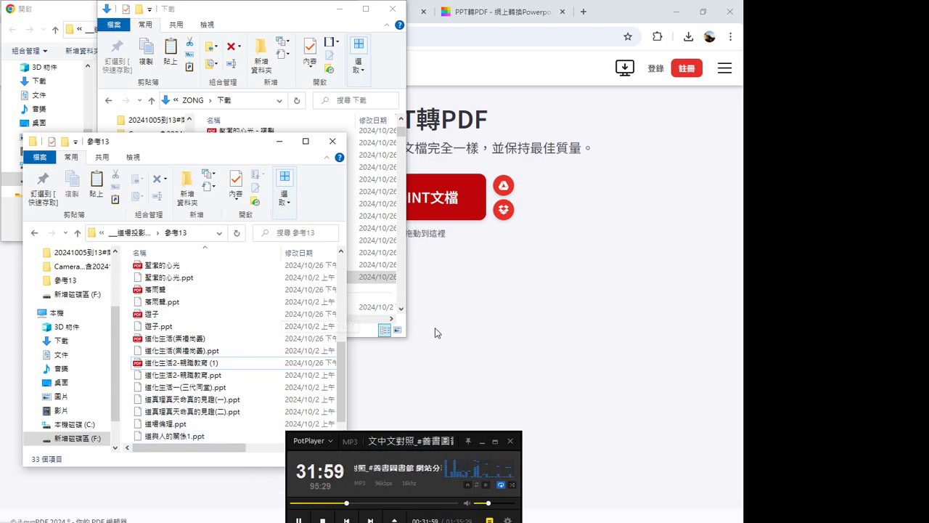
click(402, 294)
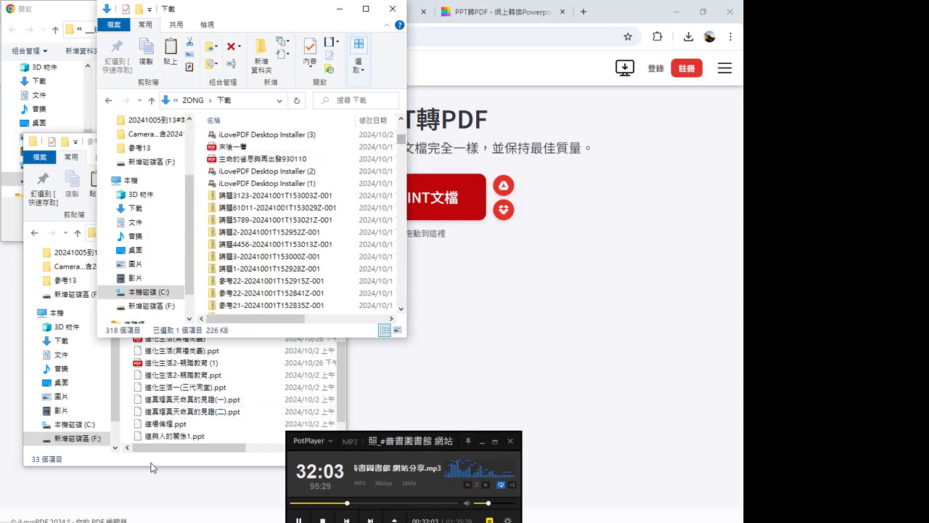
Step: Return to Chrome's file picker and load 道化生活一(三代同堂).ppt from 參考13 into iLovePDF
click(151, 495)
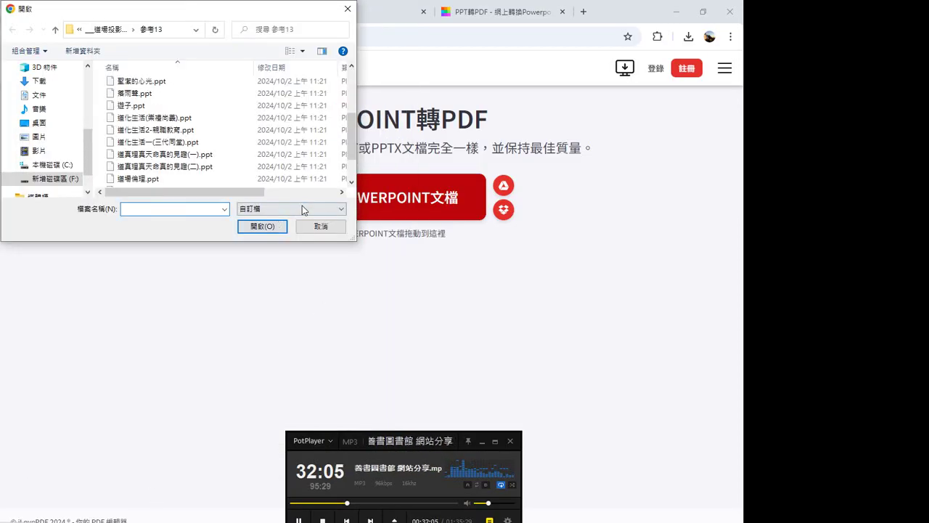
scroll(350, 173, down, 1)
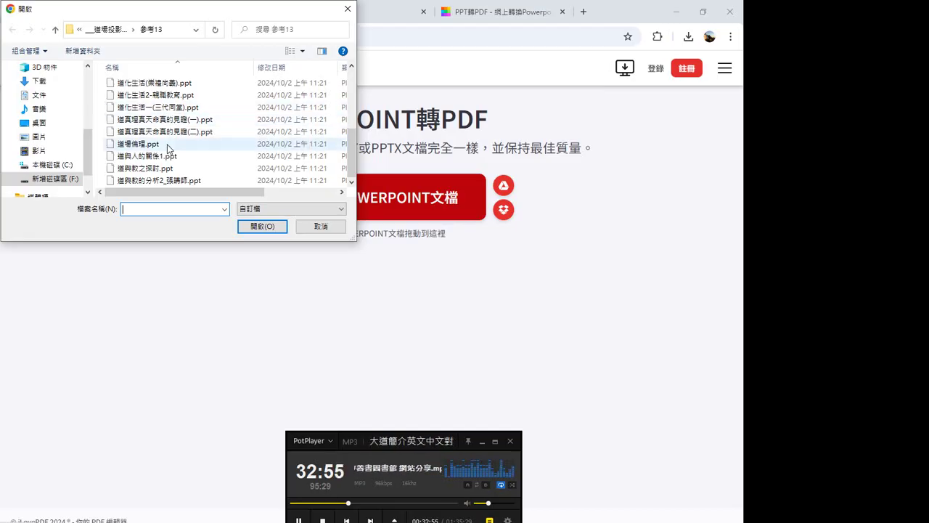
double_click(172, 108)
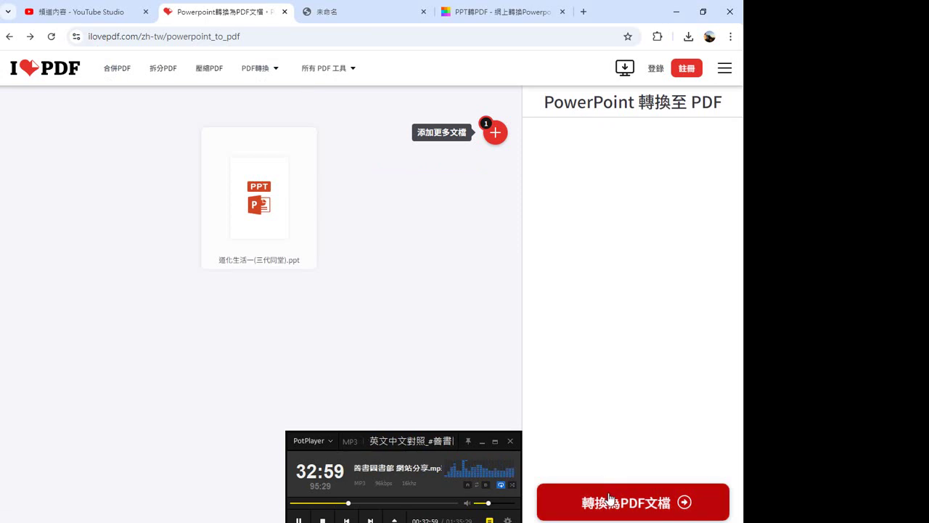
Step: Convert 道化生活一(三代同堂).ppt to PDF and open the downloaded 353 KB PDF in Chrome
click(609, 505)
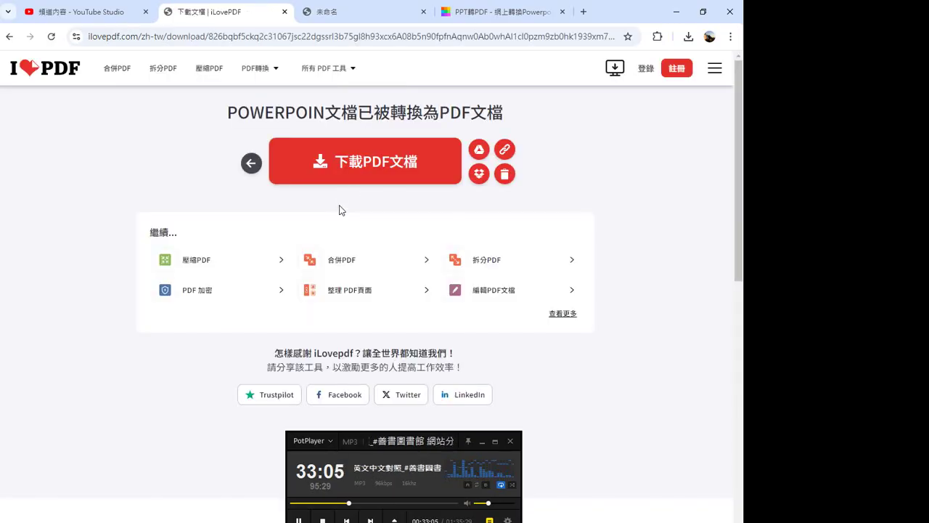
click(688, 38)
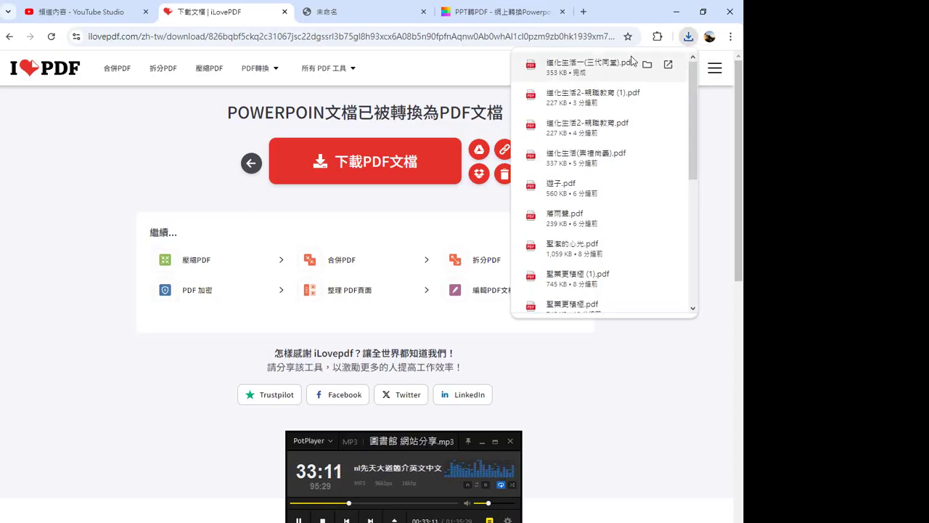
click(601, 70)
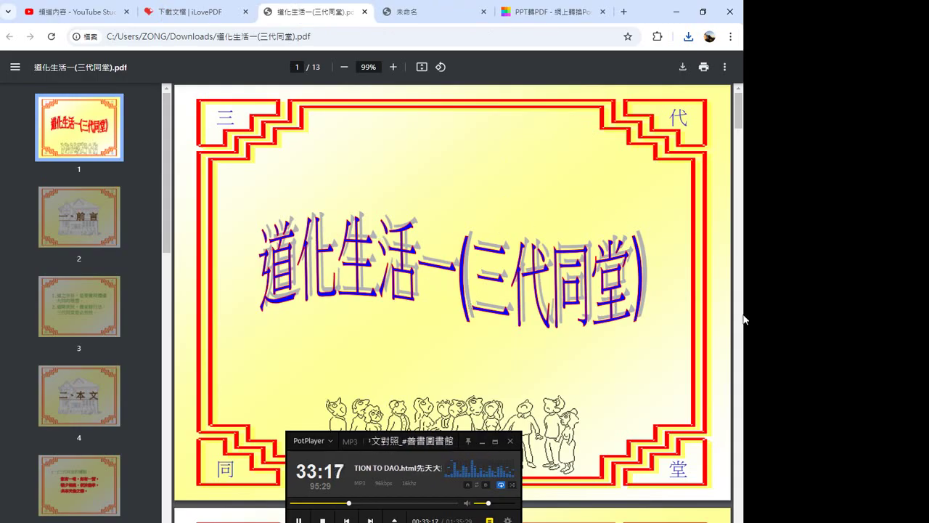
Step: Scroll through the 道化生活一(三代同堂) PDF pages up to page 12
scroll(740, 312, down, 4)
scroll(740, 309, down, 5)
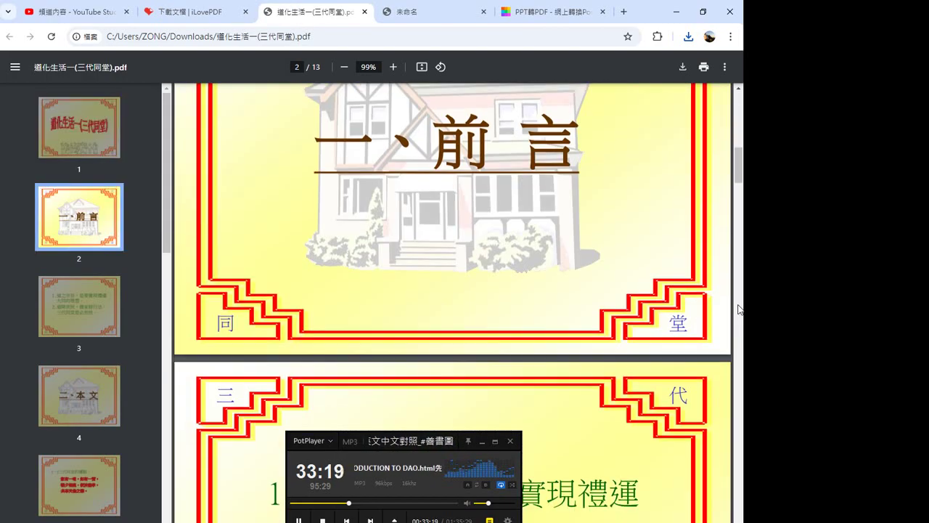
scroll(740, 310, down, 6)
scroll(740, 309, down, 6)
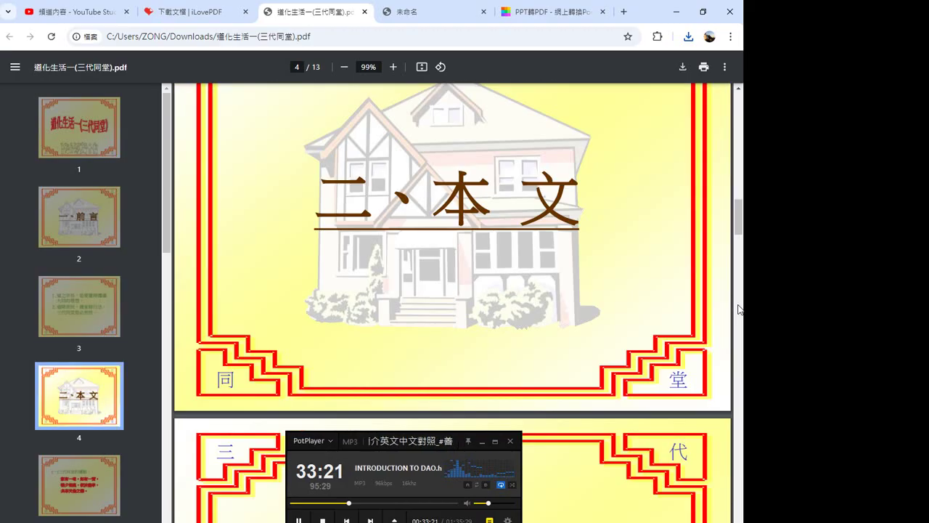
scroll(740, 309, down, 5)
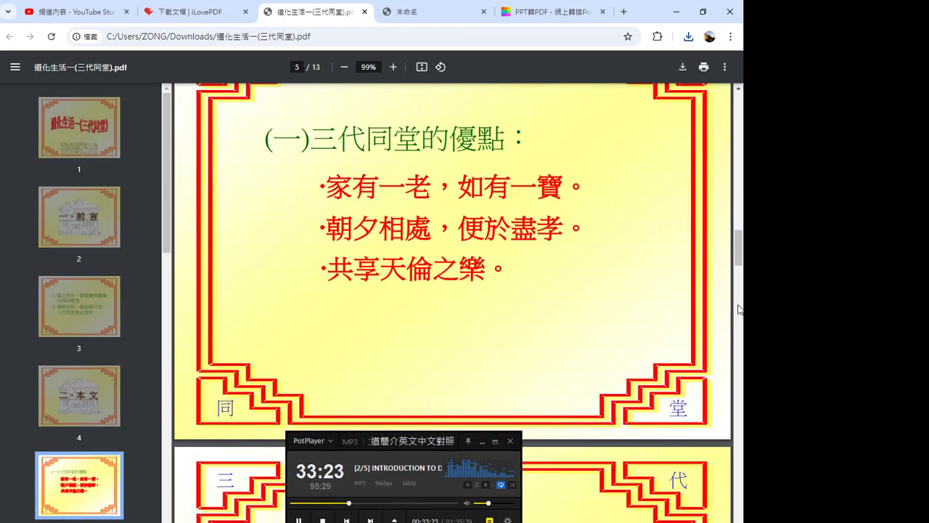
scroll(740, 309, down, 5)
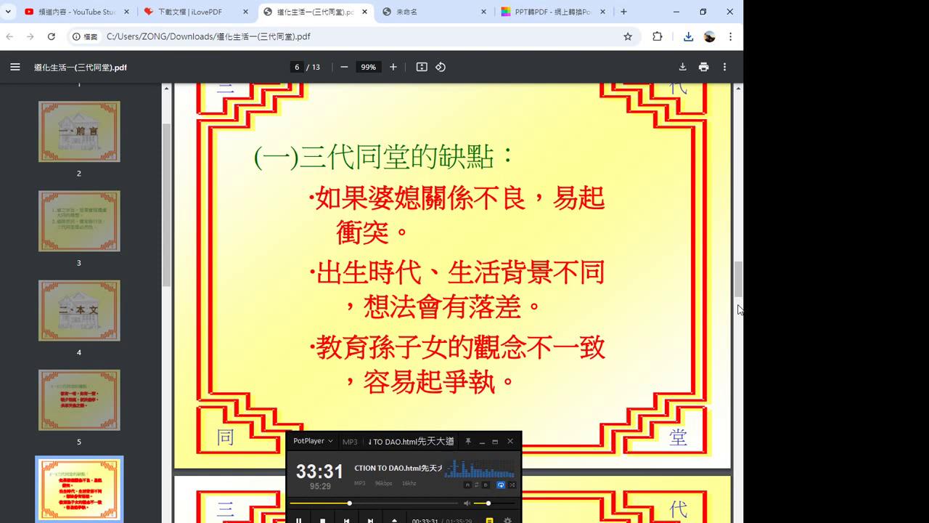
click(739, 305)
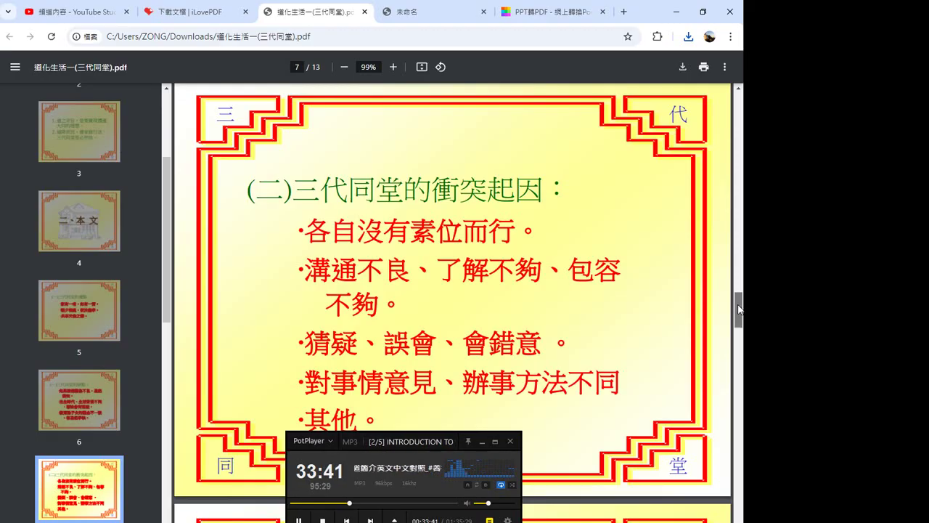
click(738, 323)
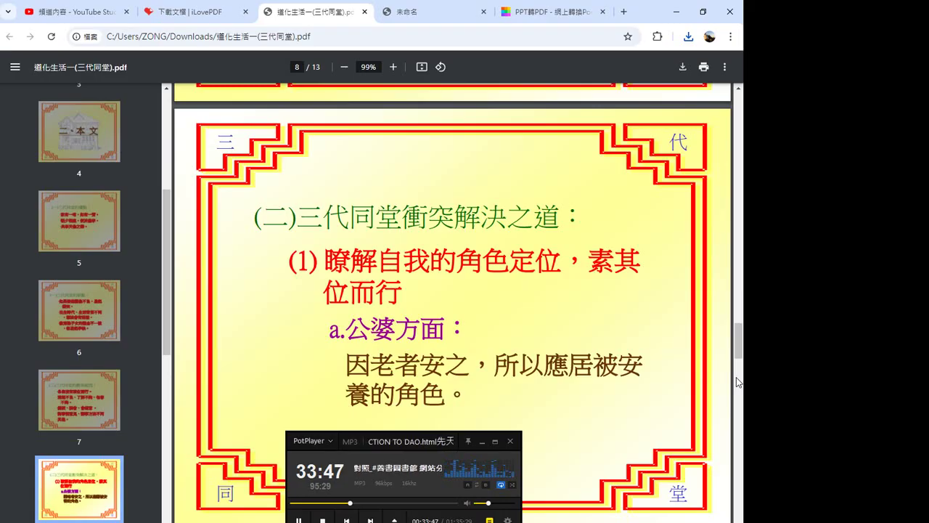
click(736, 376)
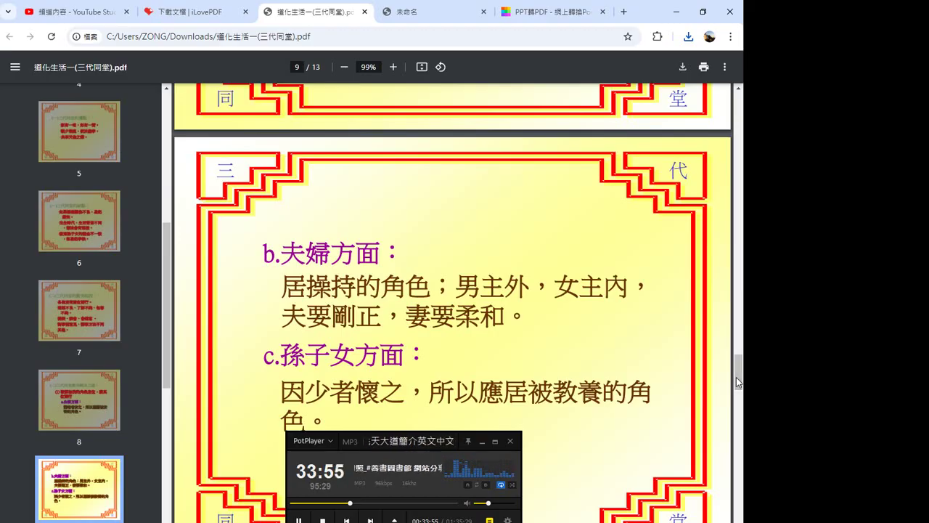
Step: Advance to the final 13th 結語 page and show the recent downloads list
scroll(707, 375, down, 5)
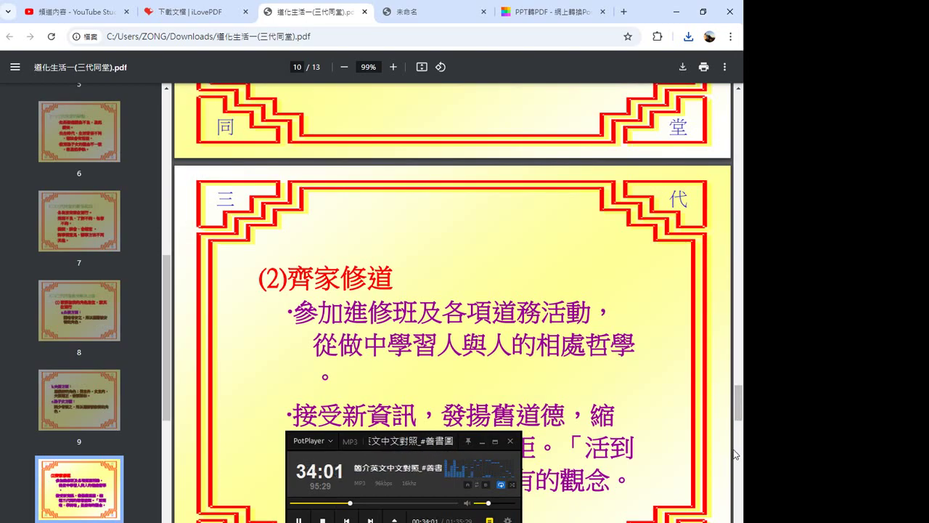
drag(741, 414, 742, 426)
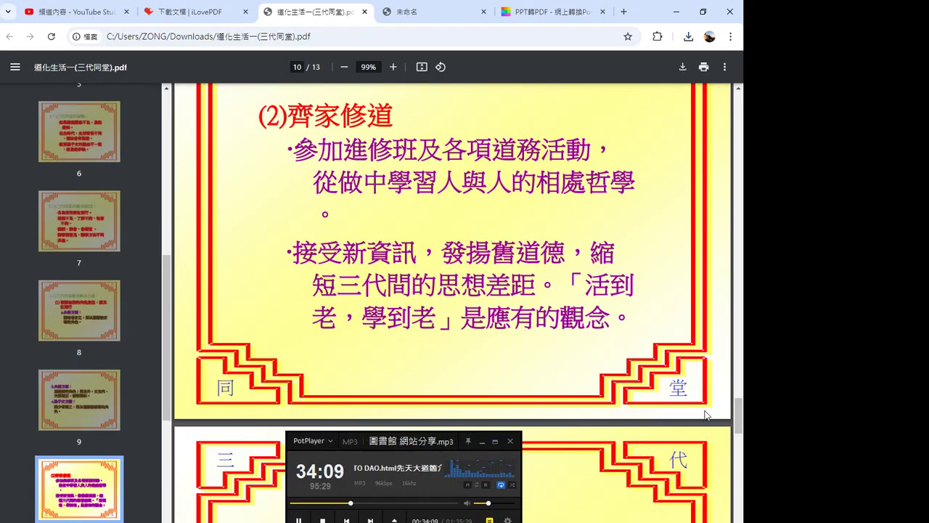
click(737, 471)
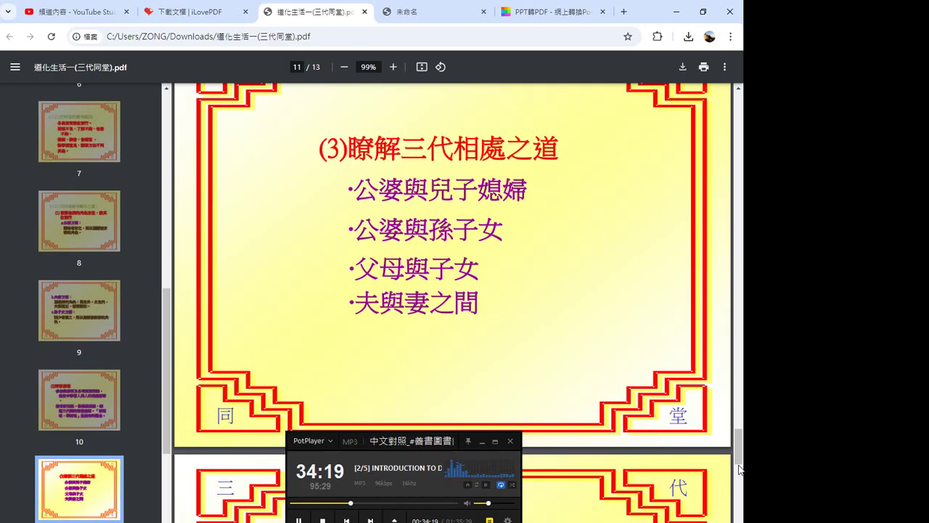
click(744, 481)
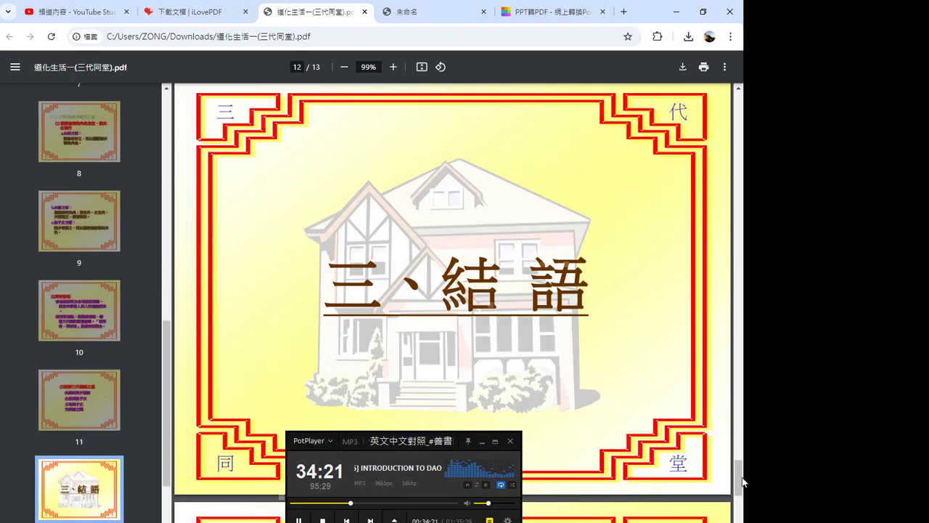
drag(744, 481, 741, 518)
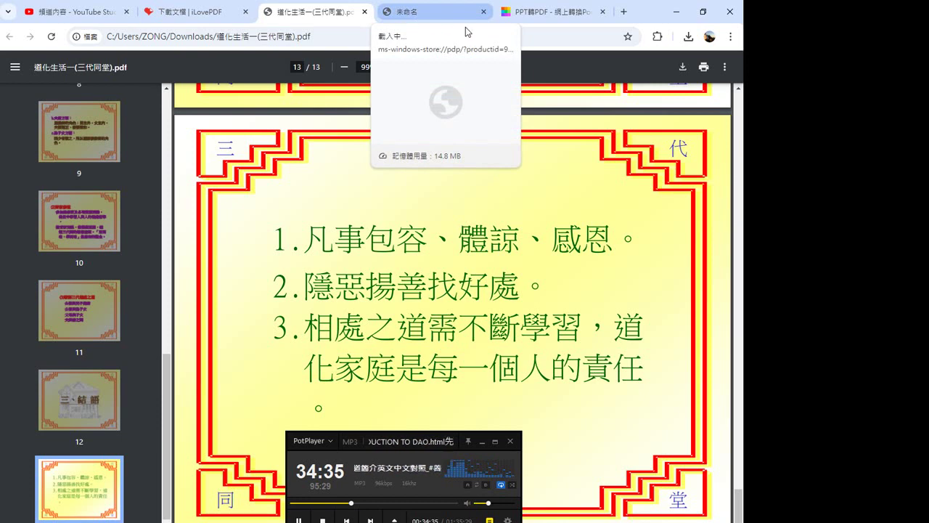
click(688, 37)
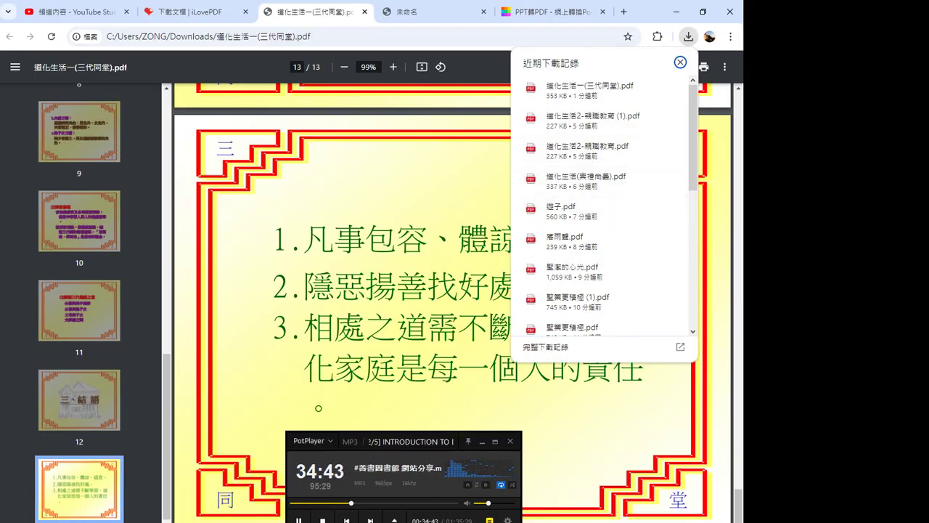
Step: Open the Downloads folder and locate the new 道化生活一(三代同堂) PDF
click(204, 385)
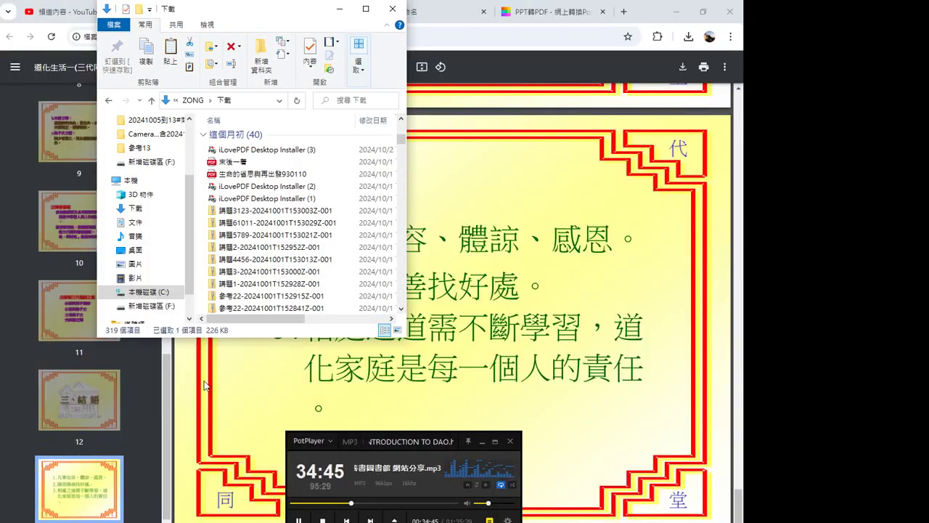
drag(400, 142, 392, 245)
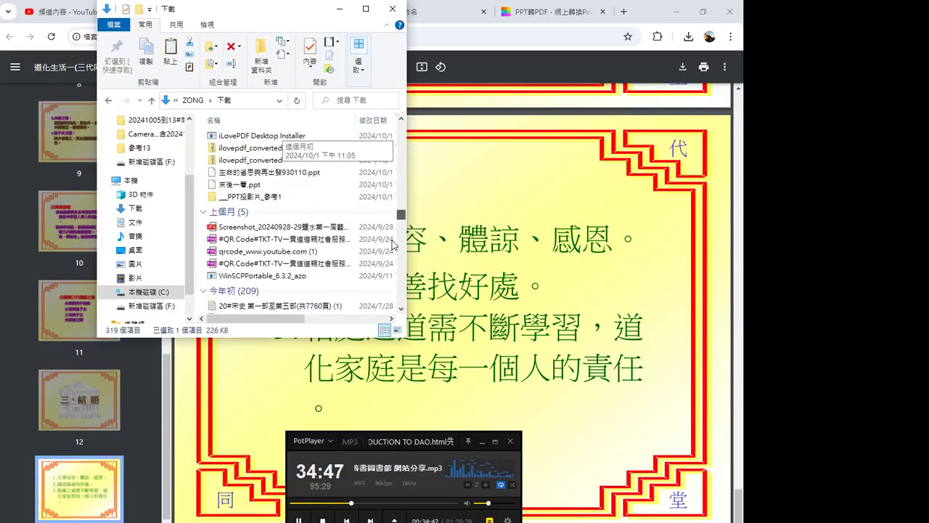
scroll(392, 244, down, 5)
scroll(385, 218, down, 5)
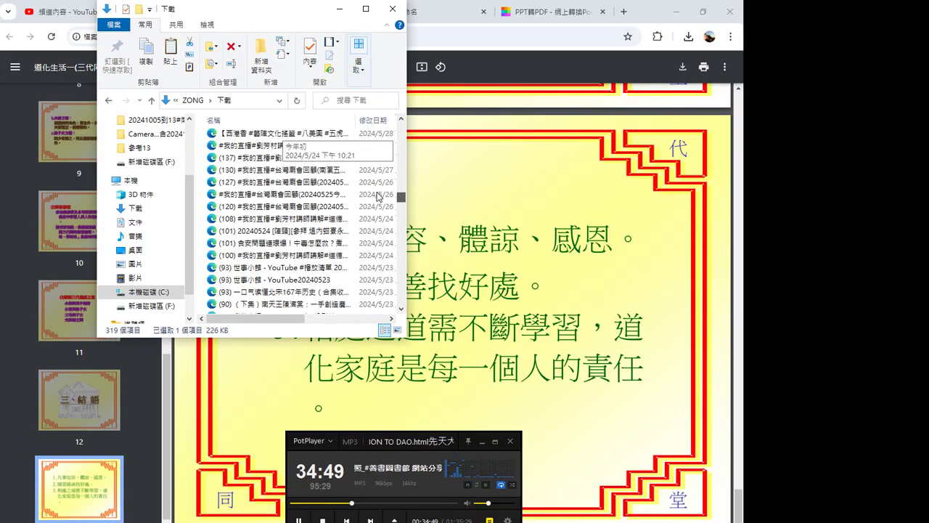
scroll(377, 196, up, 15)
scroll(382, 167, up, 15)
scroll(387, 129, up, 10)
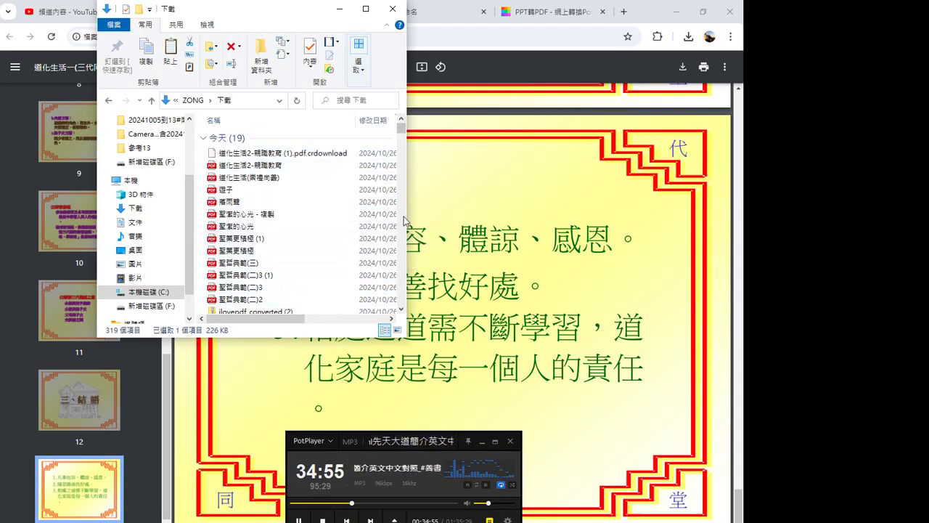
scroll(404, 220, down, 5)
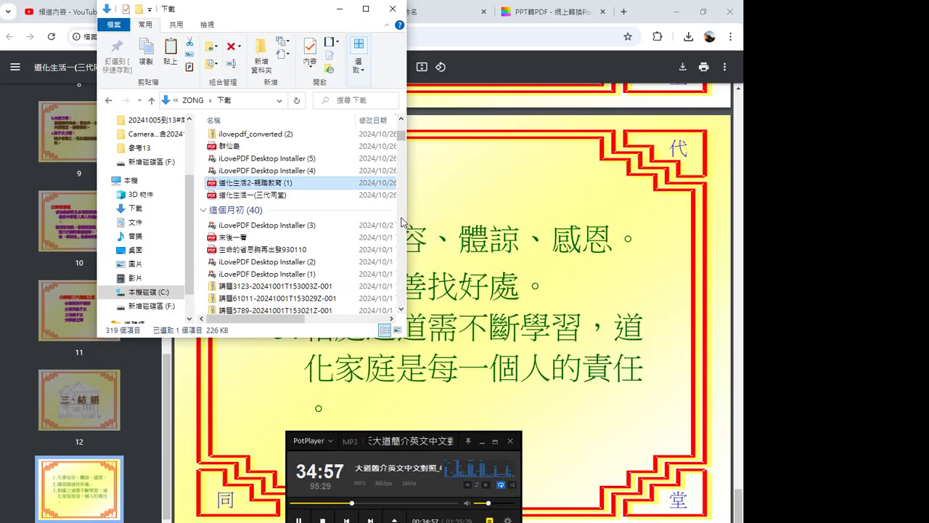
Step: Copy the 道化生活一(三代同堂) PDF and open the 參考13 folder from the jump list
right_click(266, 196)
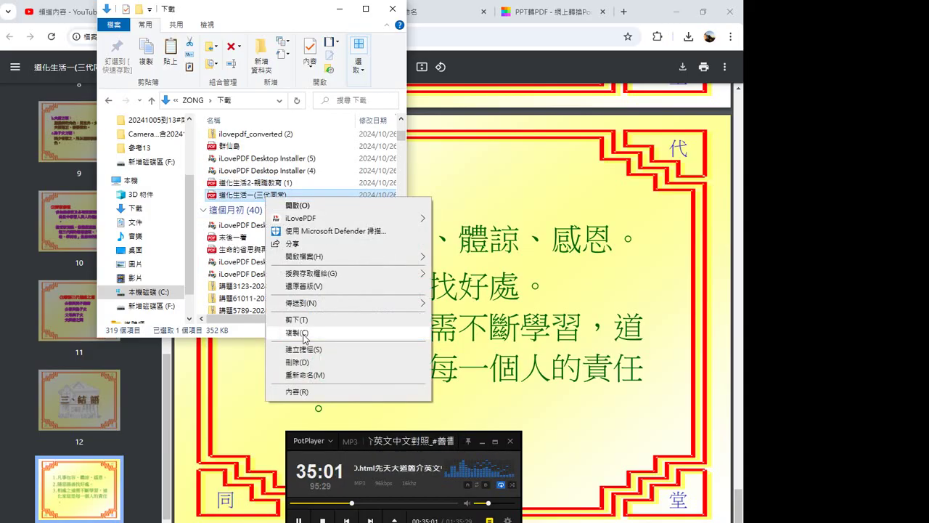
click(304, 335)
right_click(80, 519)
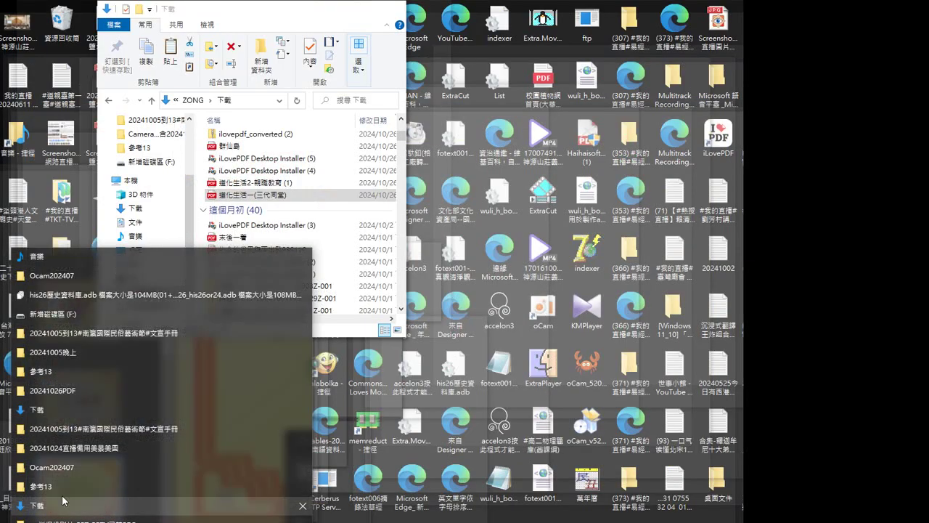
click(56, 487)
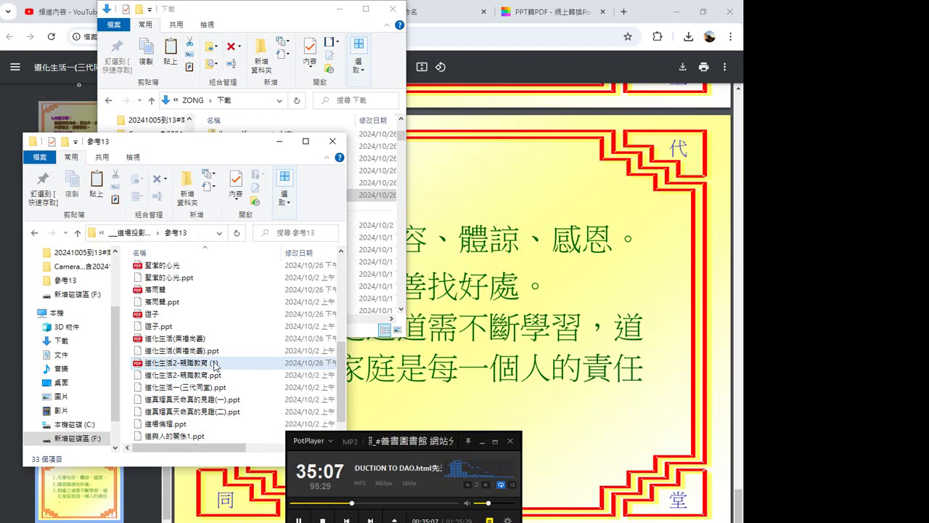
Step: Strip '(1)' from the 道化生活2-親職教育 PDF name and paste the copied PDF into 參考13
click(216, 366)
click(222, 367)
click(223, 363)
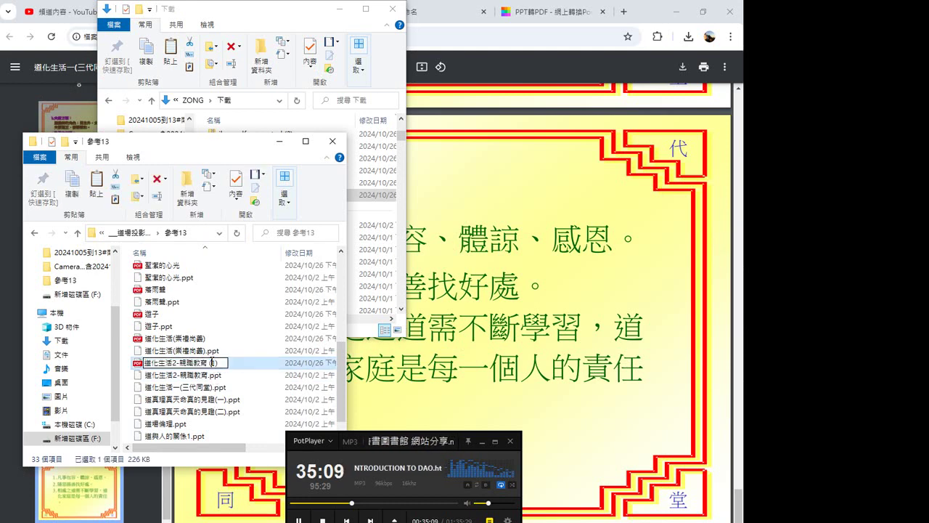
key(shift+Left)
key(shift+Left)
key(shift+Left)
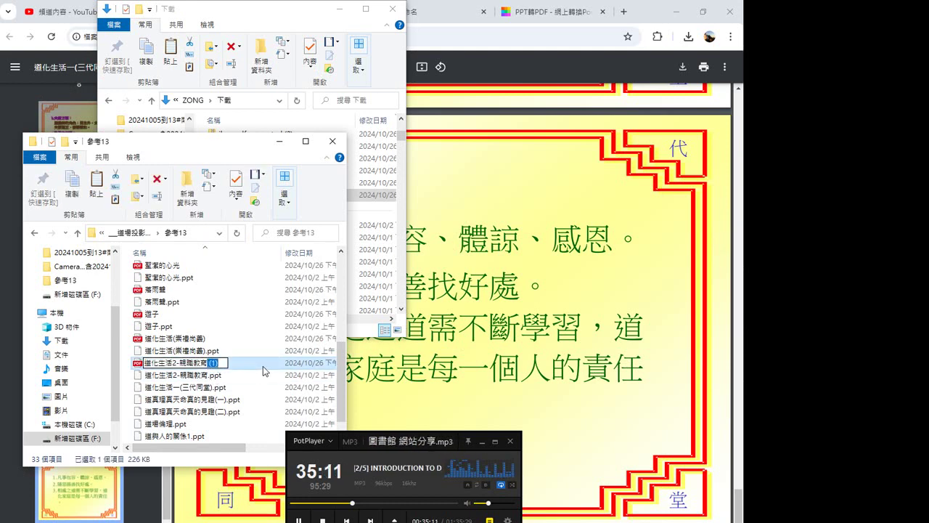
key(BackSpace)
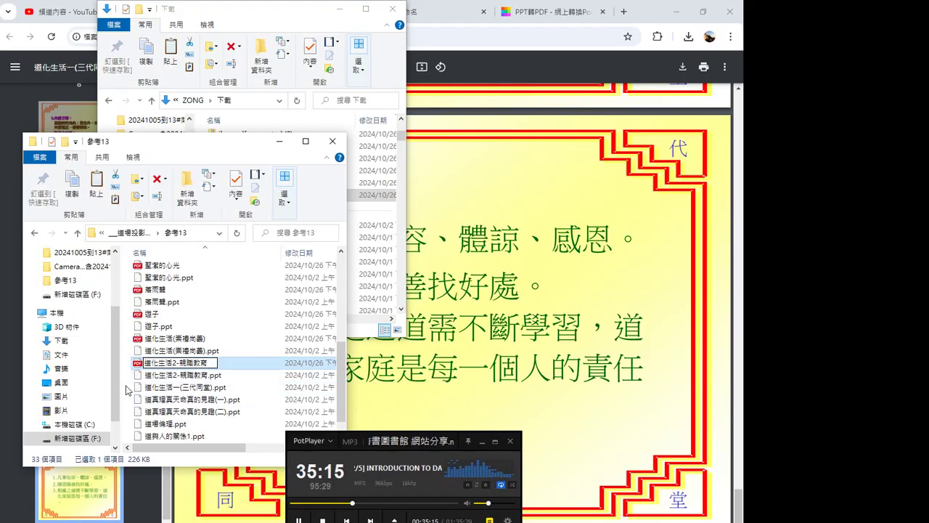
right_click(128, 389)
click(169, 302)
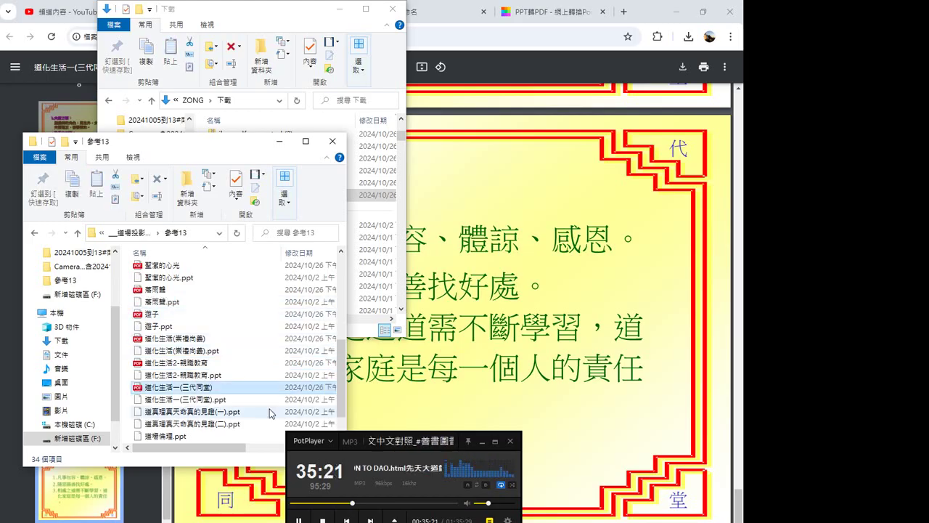
drag(340, 374, 356, 261)
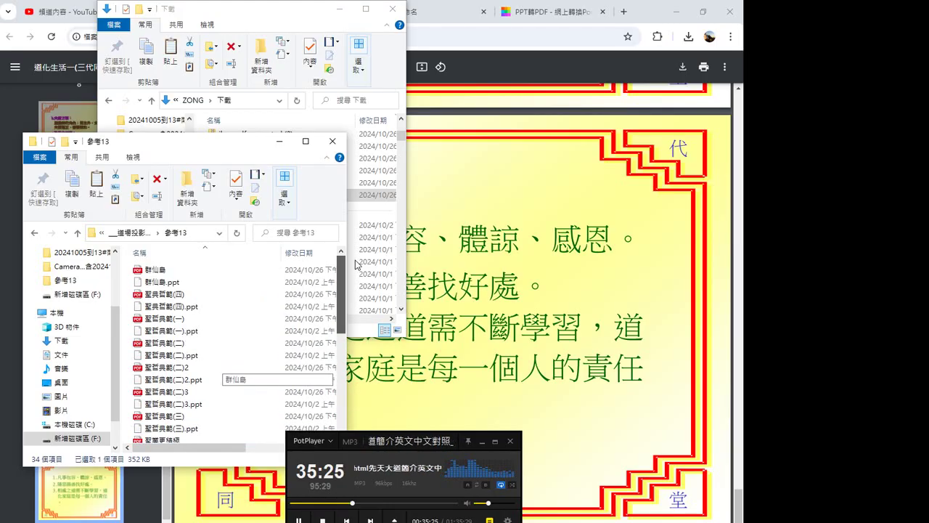
drag(355, 261, 340, 407)
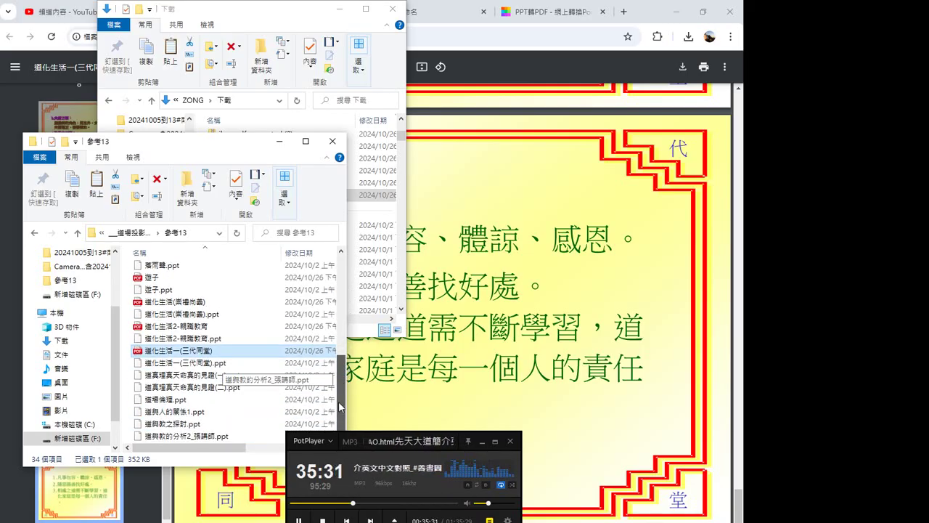
drag(340, 390, 338, 253)
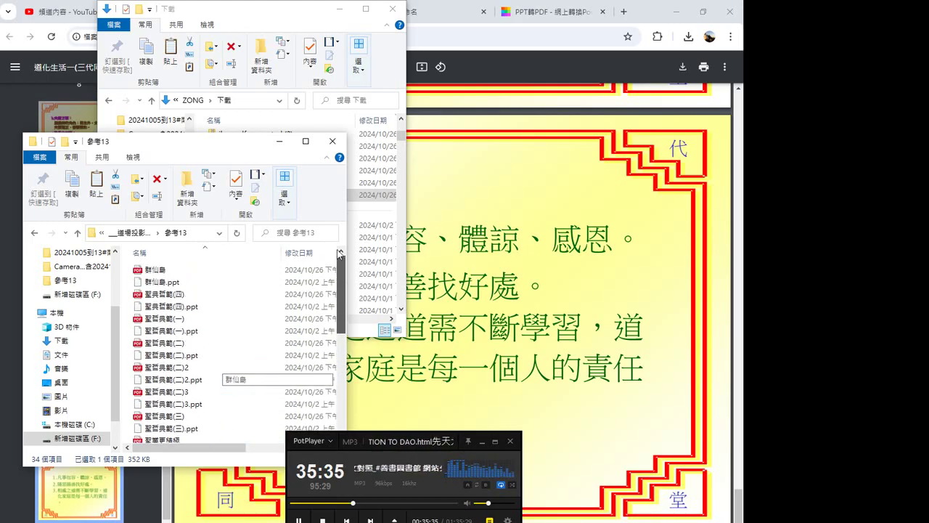
scroll(325, 324, down, 2)
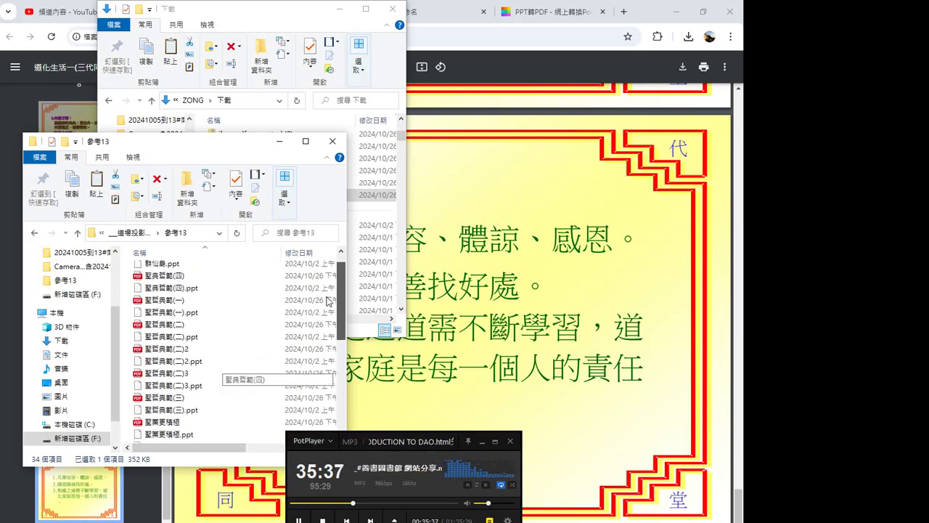
scroll(325, 324, down, 1)
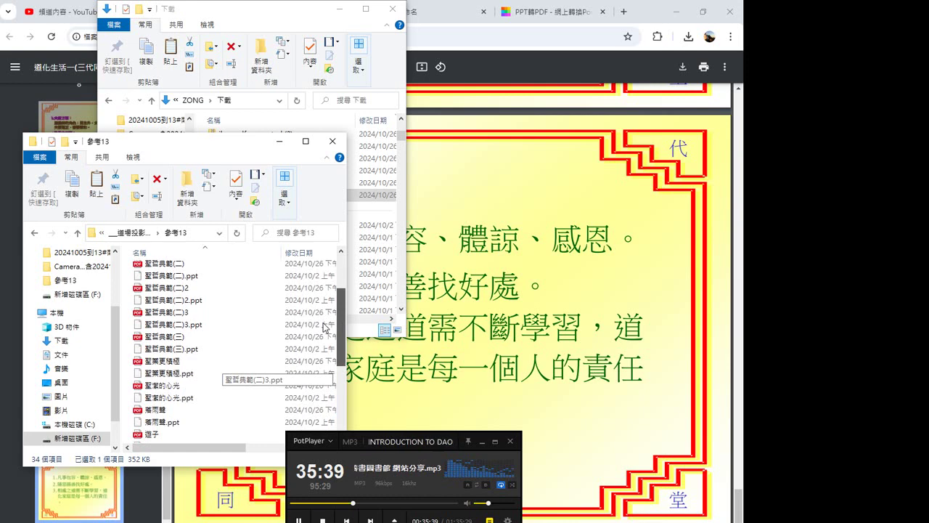
scroll(324, 328, down, 1)
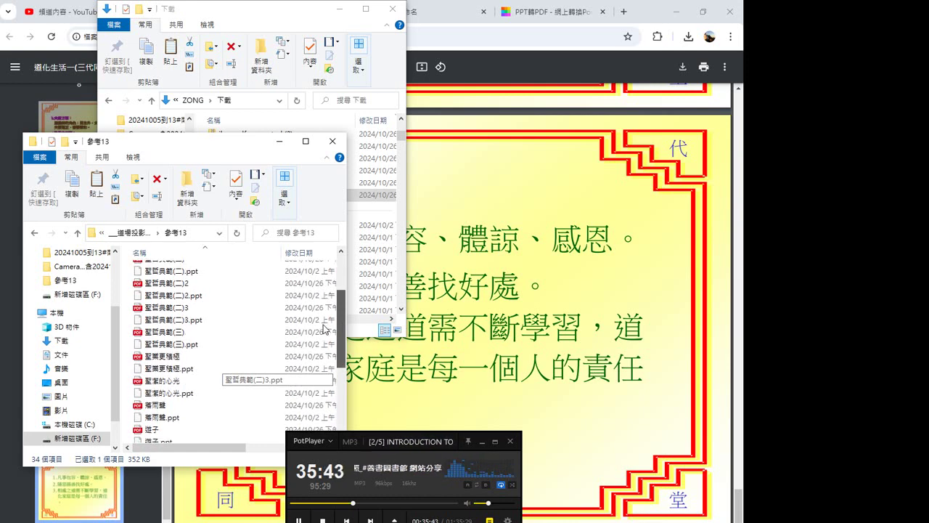
scroll(325, 329, down, 1)
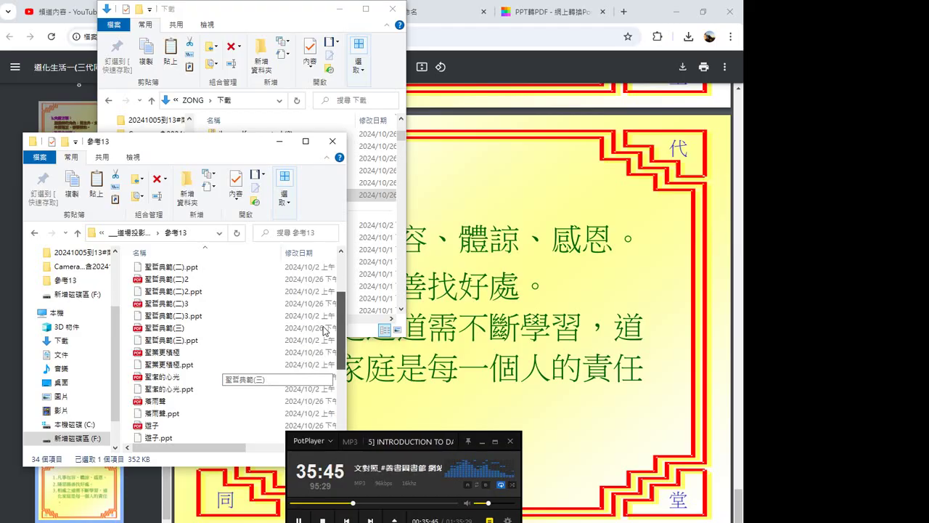
scroll(325, 329, up, 2)
click(324, 294)
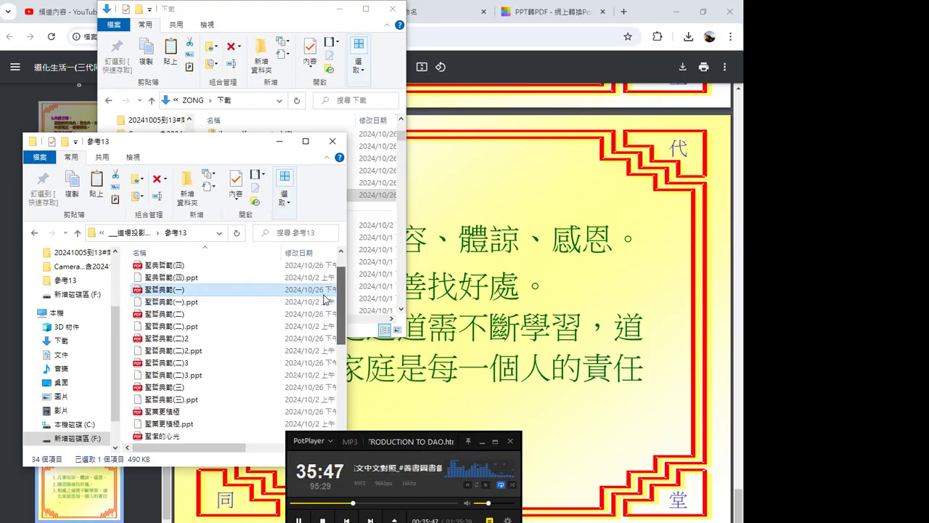
drag(324, 294, 326, 300)
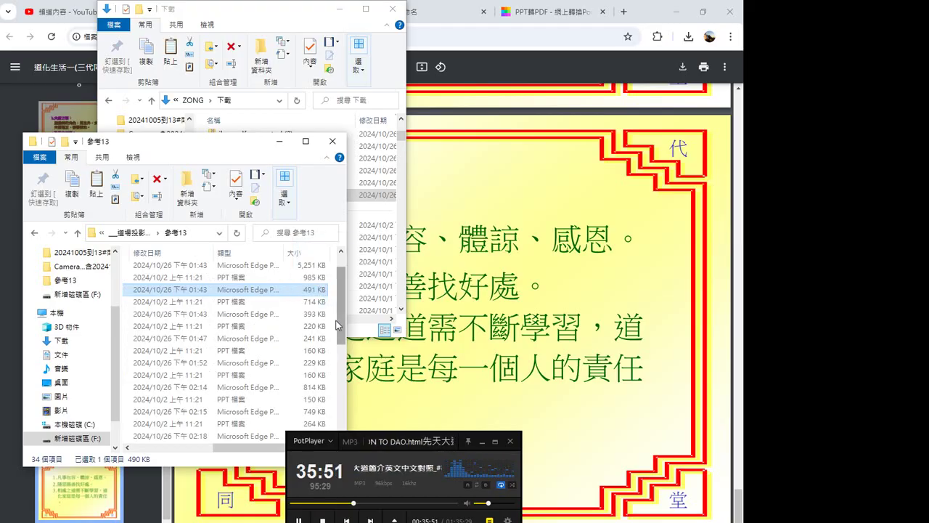
click(336, 308)
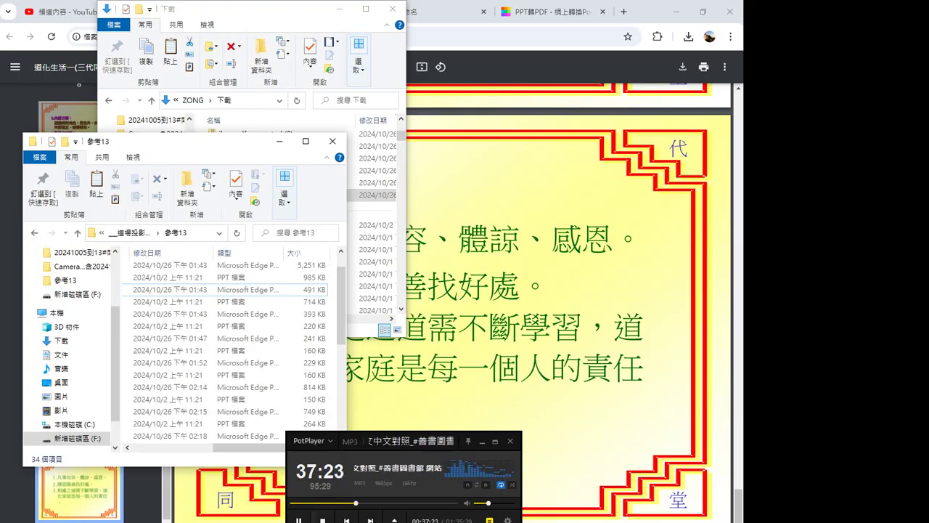
mouse_move(323, 522)
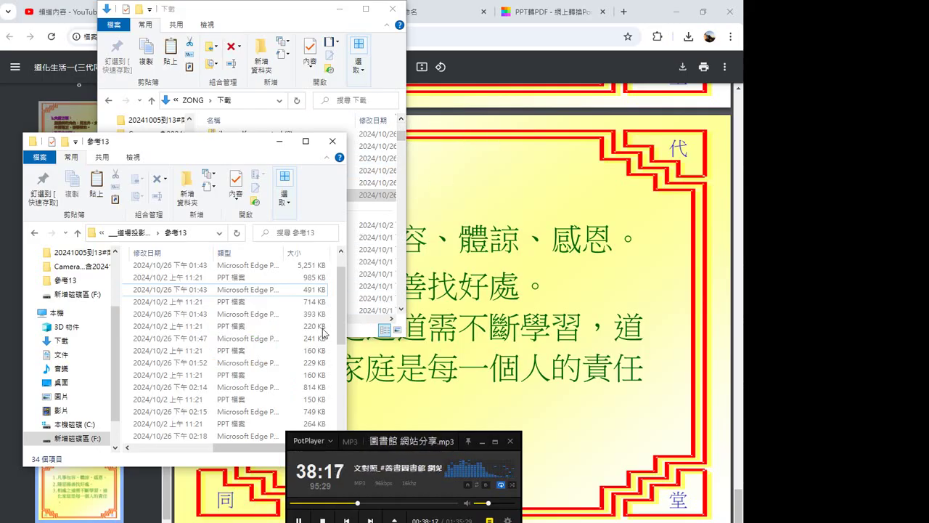
Step: Bring Chrome forward and close the empty untitled tab
click(171, 490)
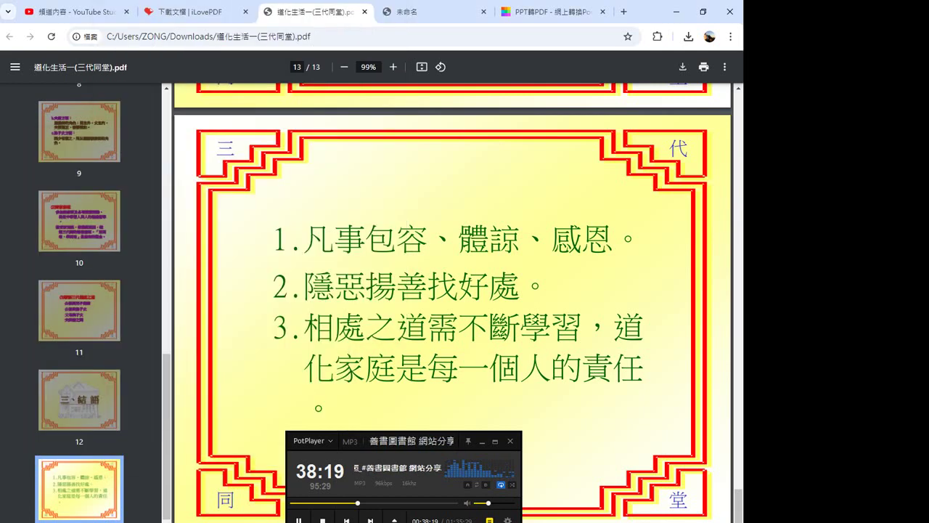
click(527, 13)
click(436, 15)
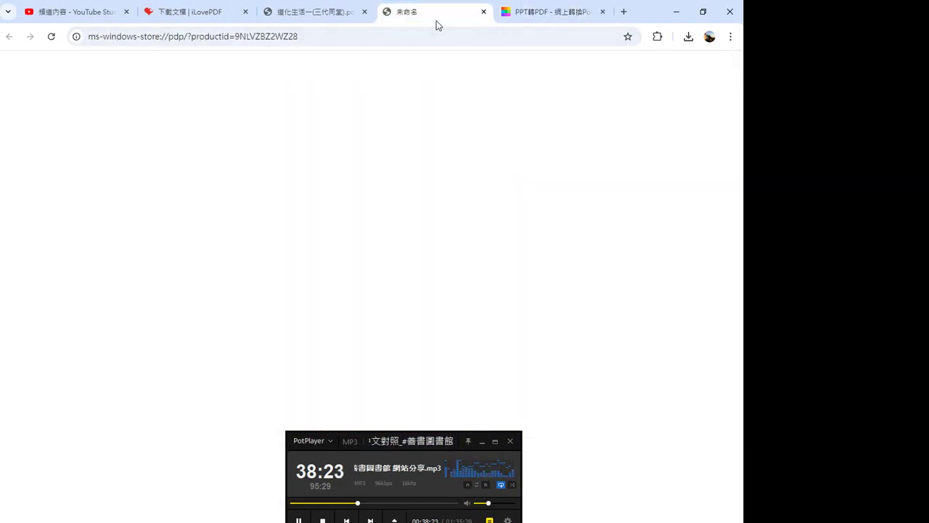
click(483, 11)
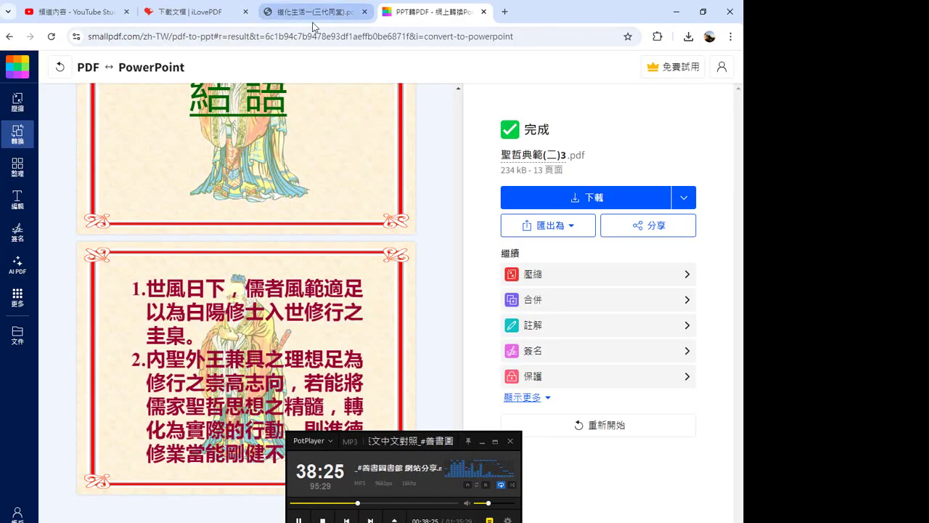
Step: Download the converted PDF from iLovePDF and go back to the PowerPoint upload page
click(312, 15)
click(225, 11)
mouse_move(323, 68)
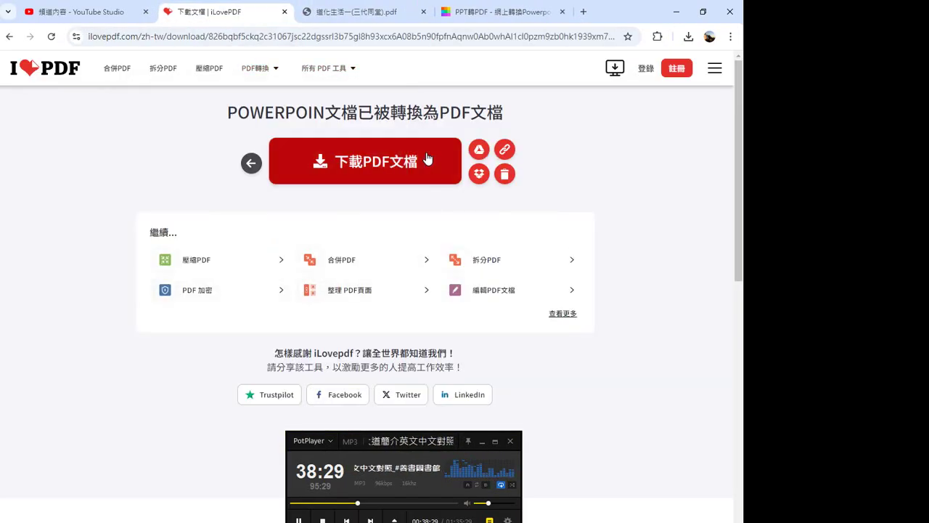
click(375, 161)
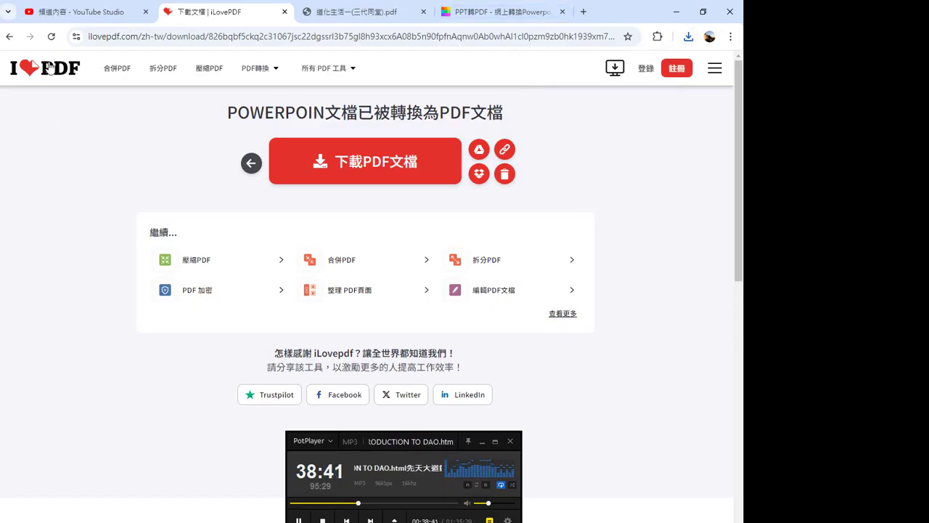
click(10, 36)
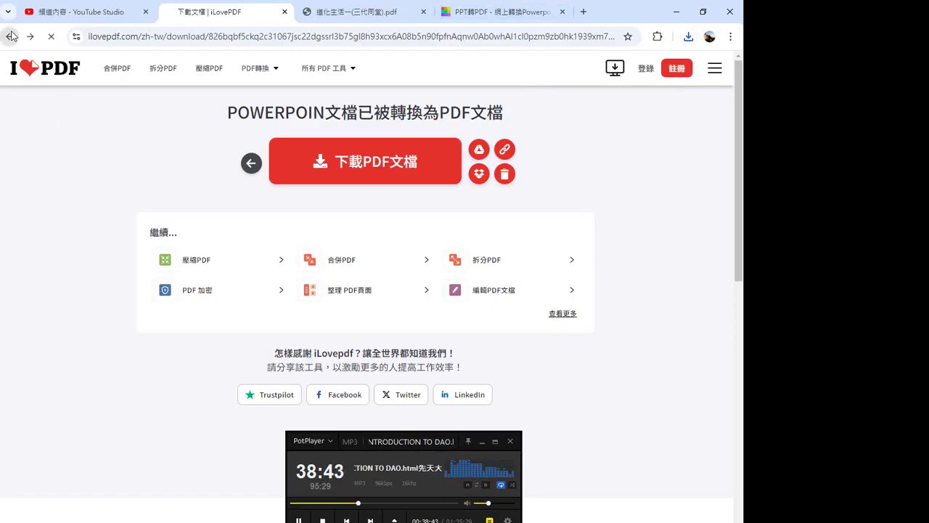
Step: Upload 進真理真天命真的見證(一).ppt from 參考13 to iLovePDF and convert it to PDF
click(339, 201)
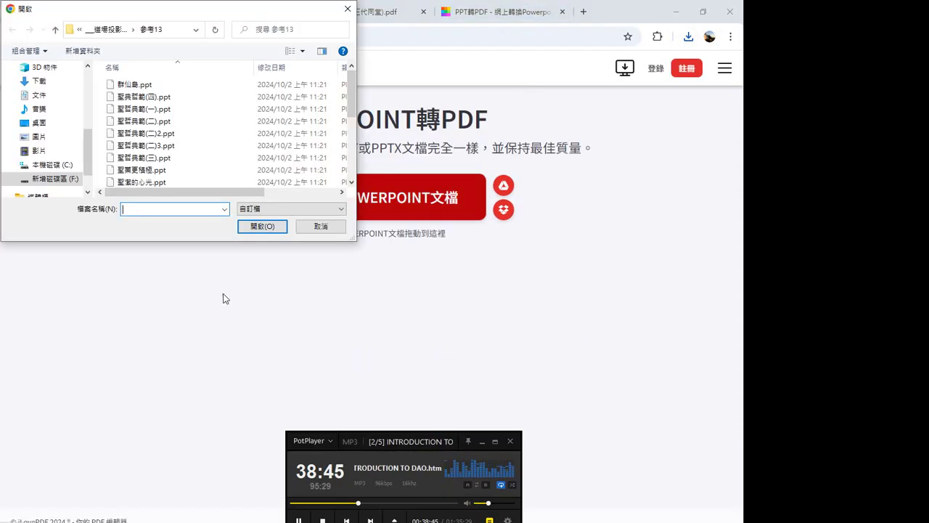
click(350, 169)
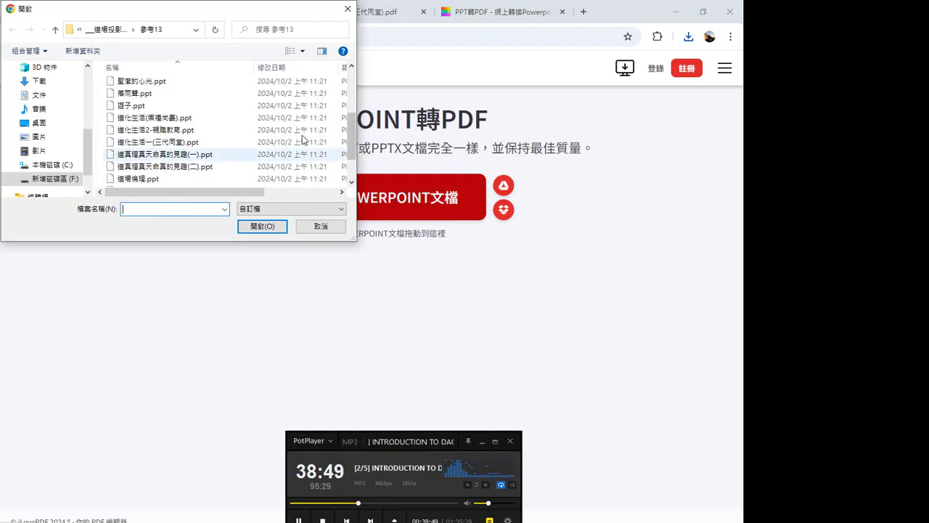
click(166, 159)
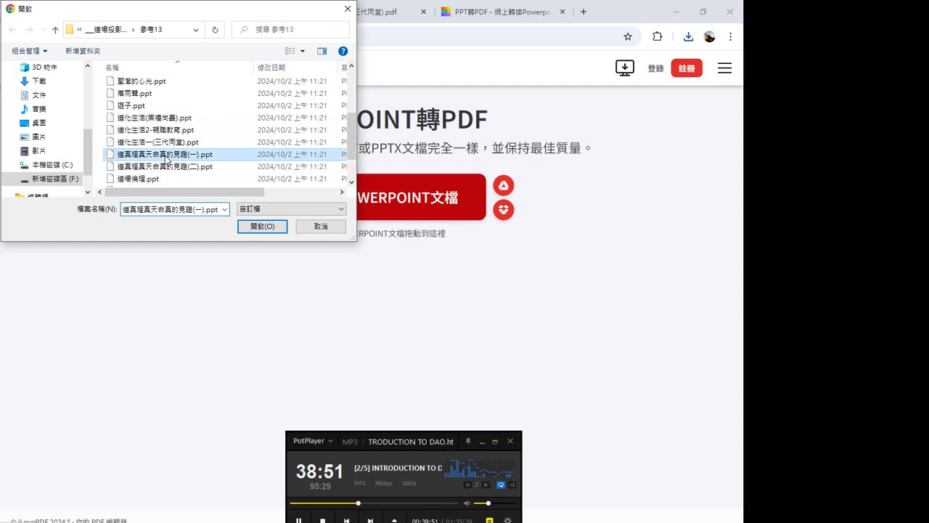
double_click(166, 157)
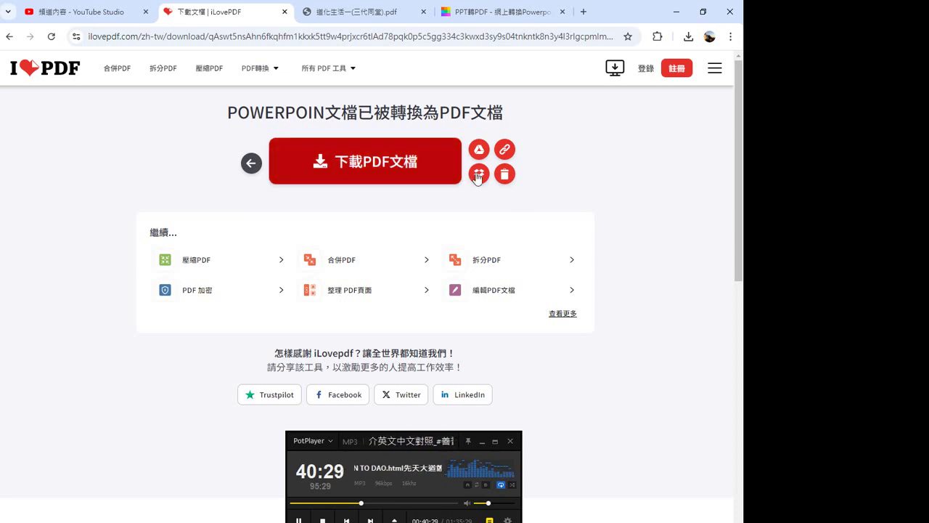
Step: Download the converted 進真理真天命真的見證(一) PDF and show it in the Downloads folder
click(352, 165)
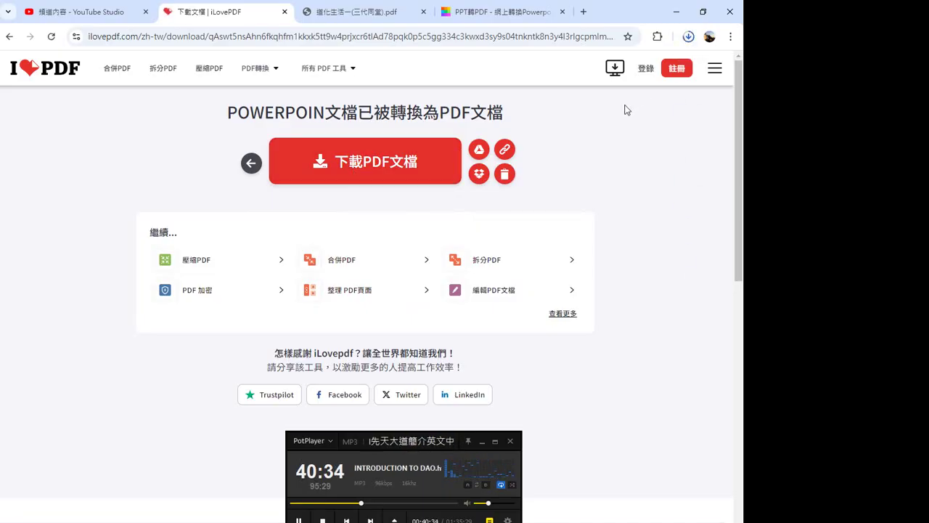
click(689, 38)
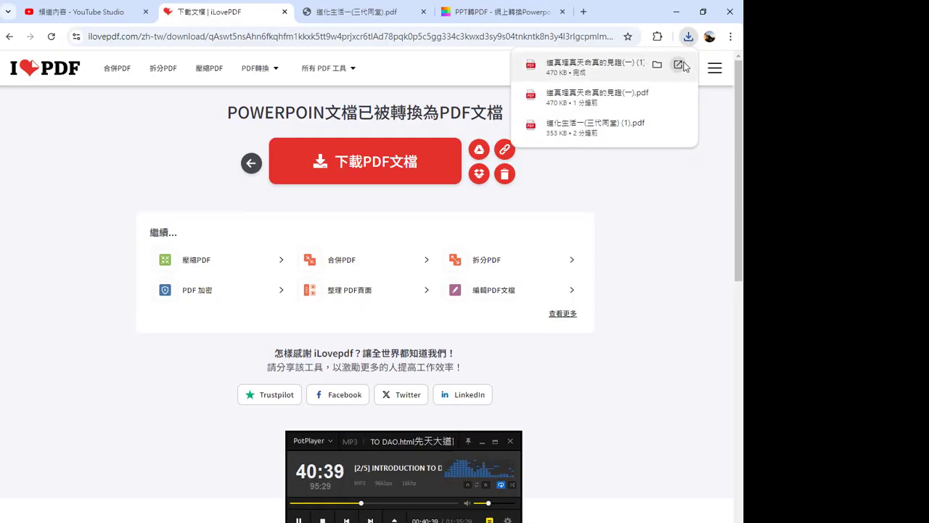
click(657, 63)
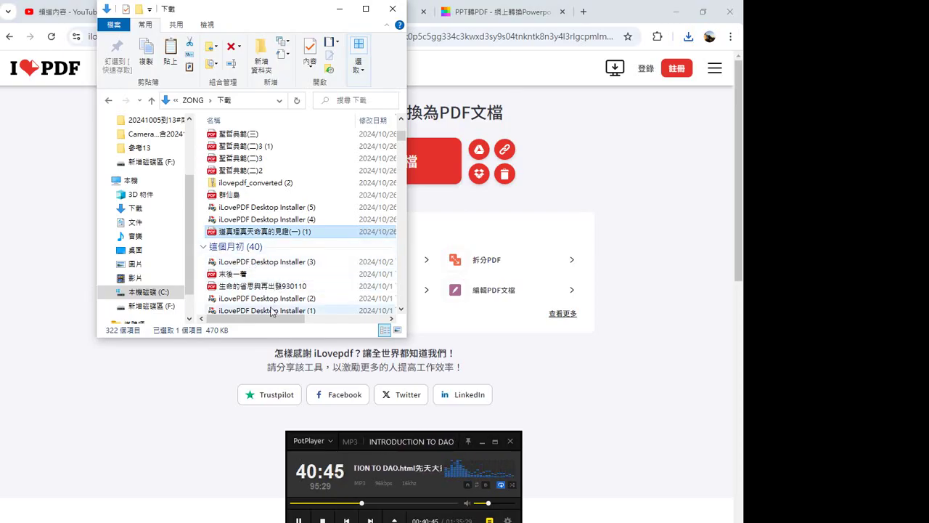
scroll(404, 185, down, 3)
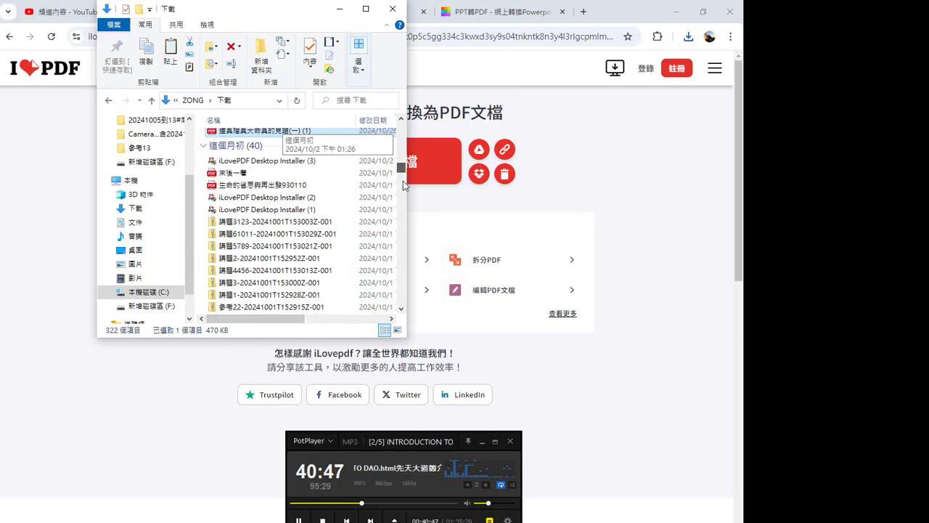
scroll(403, 186, up, 5)
scroll(410, 156, down, 10)
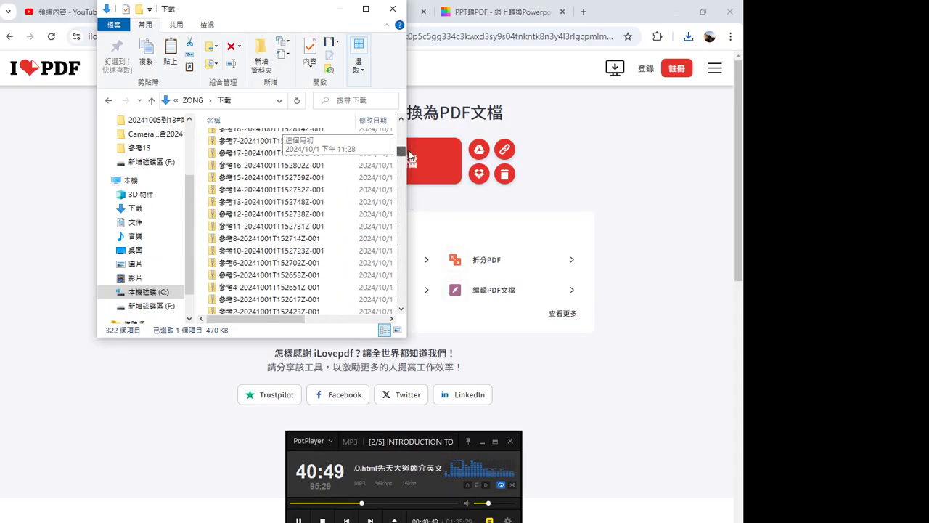
drag(410, 156, 408, 126)
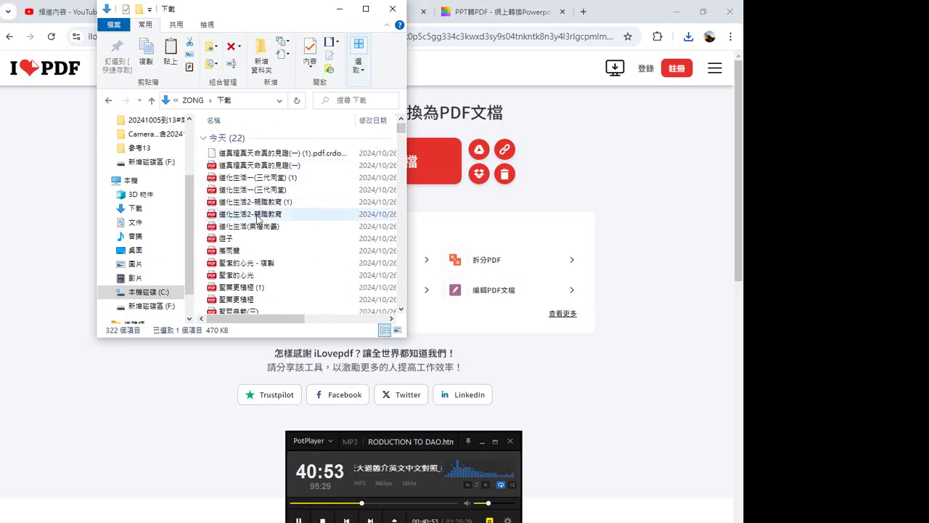
click(401, 265)
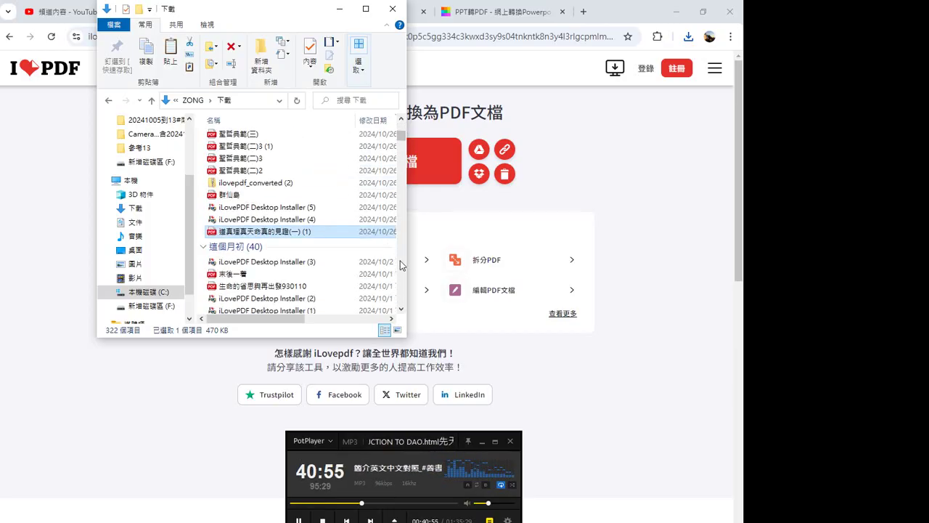
Step: Copy the downloaded PDF and move the Downloads window out of the way
right_click(284, 232)
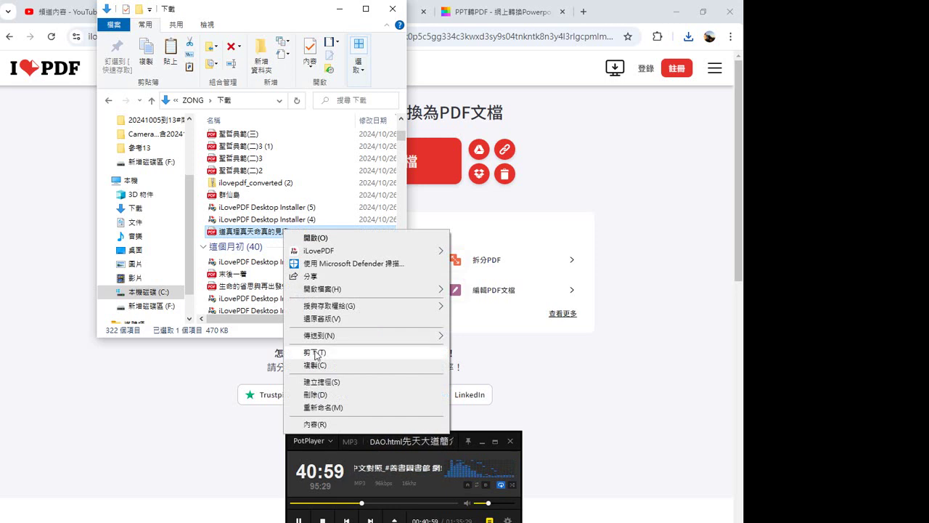
click(320, 365)
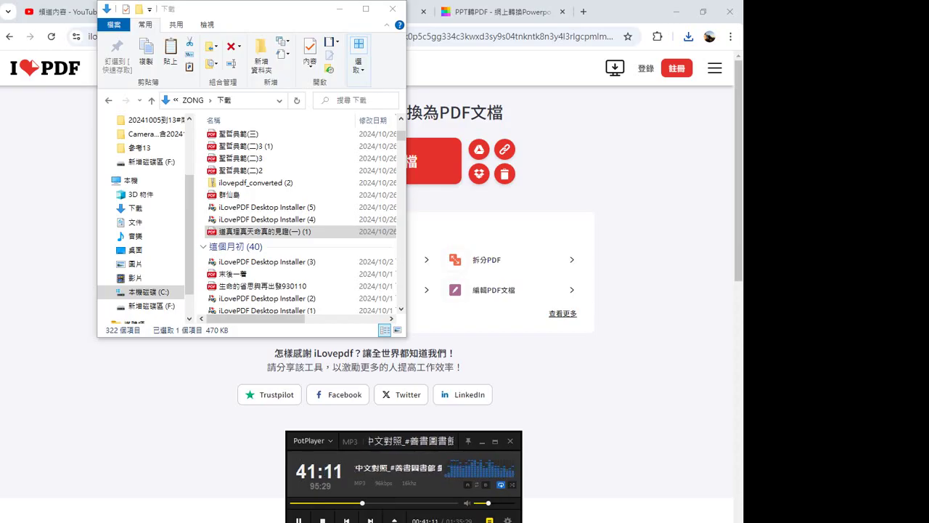
mouse_move(281, 519)
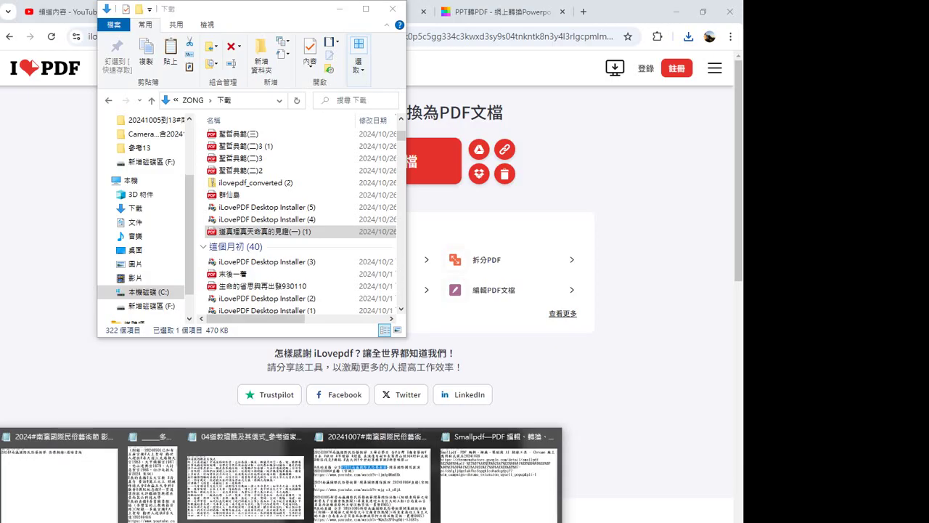
mouse_move(149, 472)
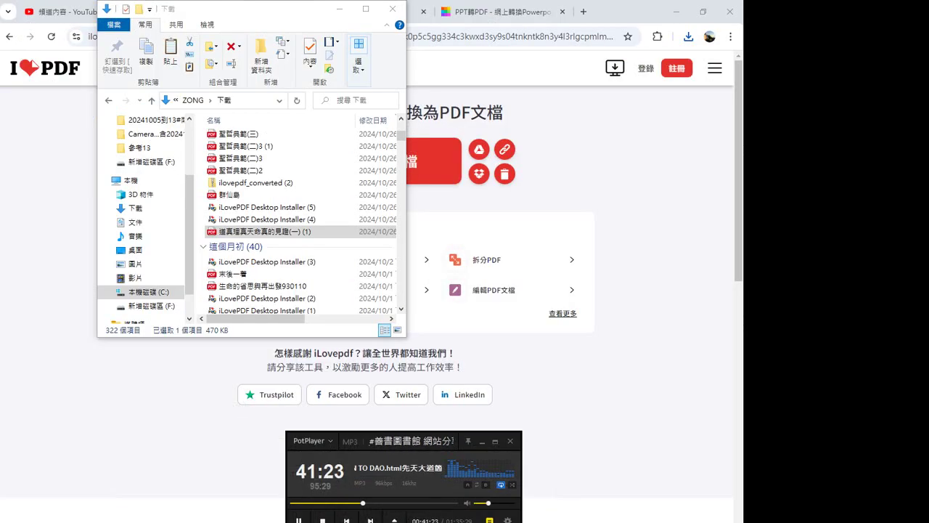
mouse_move(182, 516)
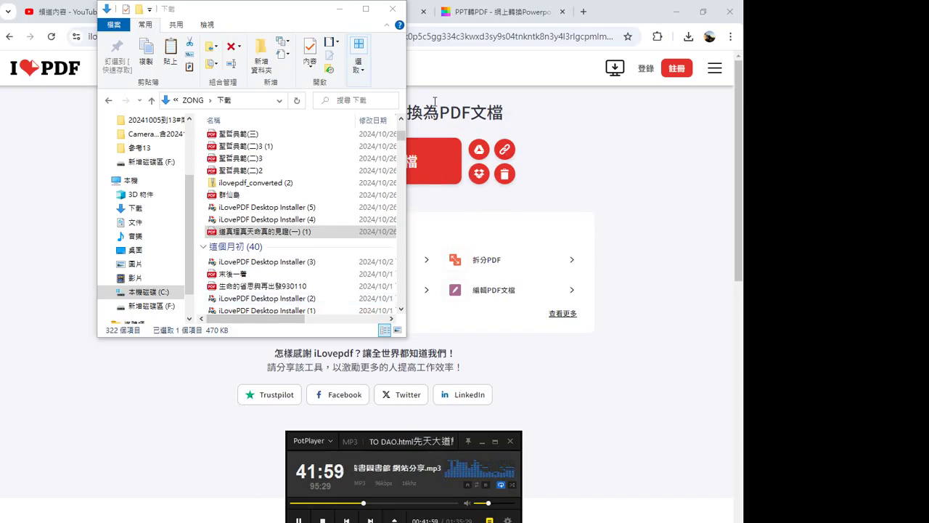
drag(400, 138, 400, 127)
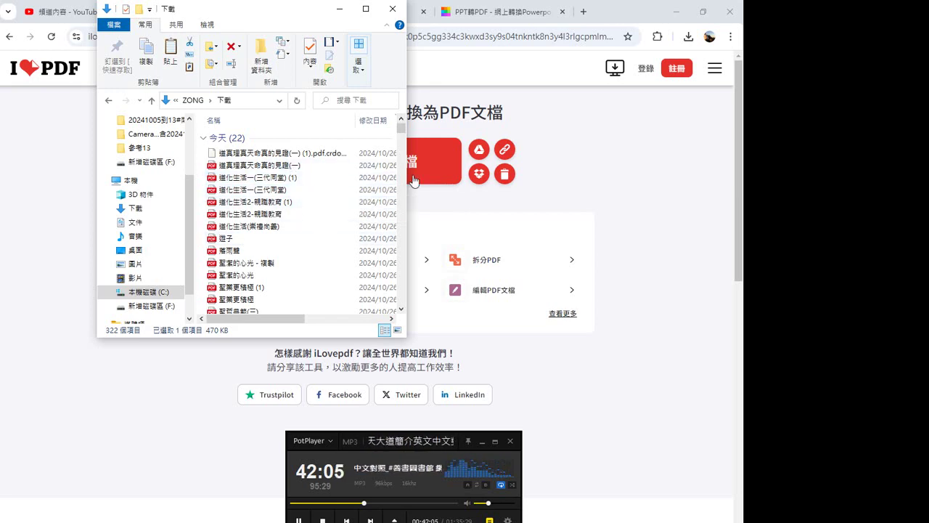
mouse_move(305, 16)
mouse_down()
mouse_move(114, 163)
mouse_move(159, 132)
mouse_up()
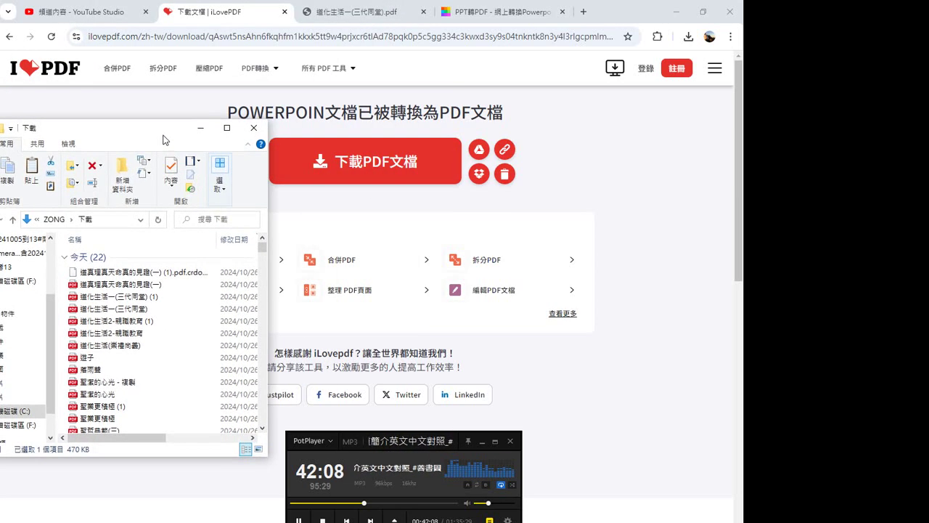
Step: Upload 進真理真天命真的見證(二).ppt from 參考13 to iLovePDF for conversion
click(6, 37)
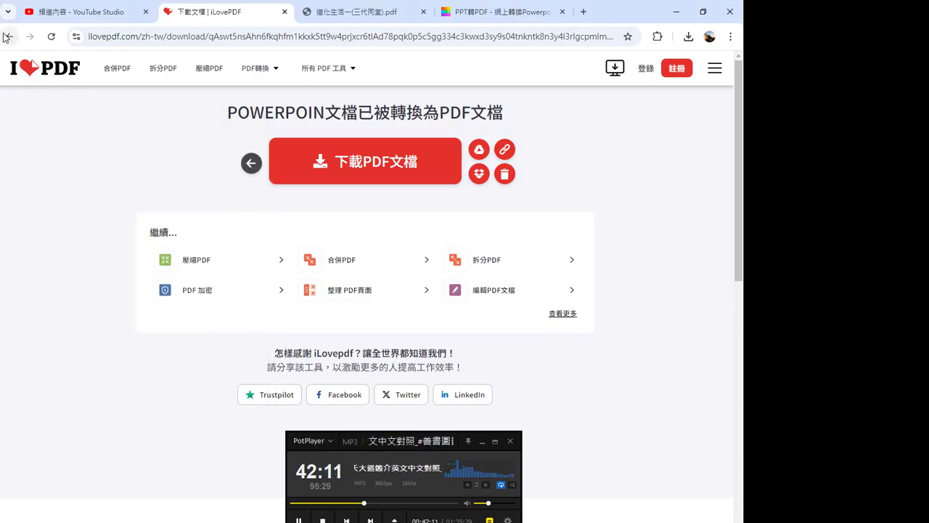
click(5, 37)
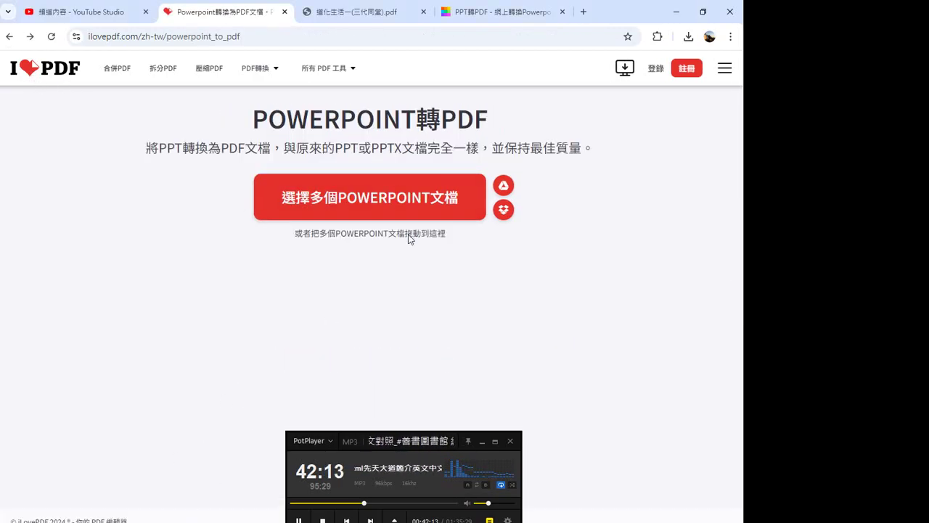
click(398, 200)
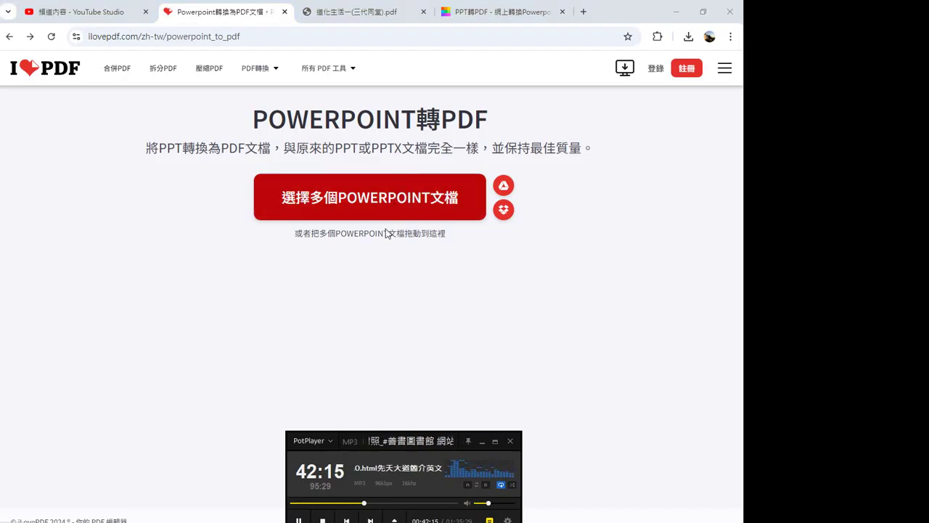
click(353, 171)
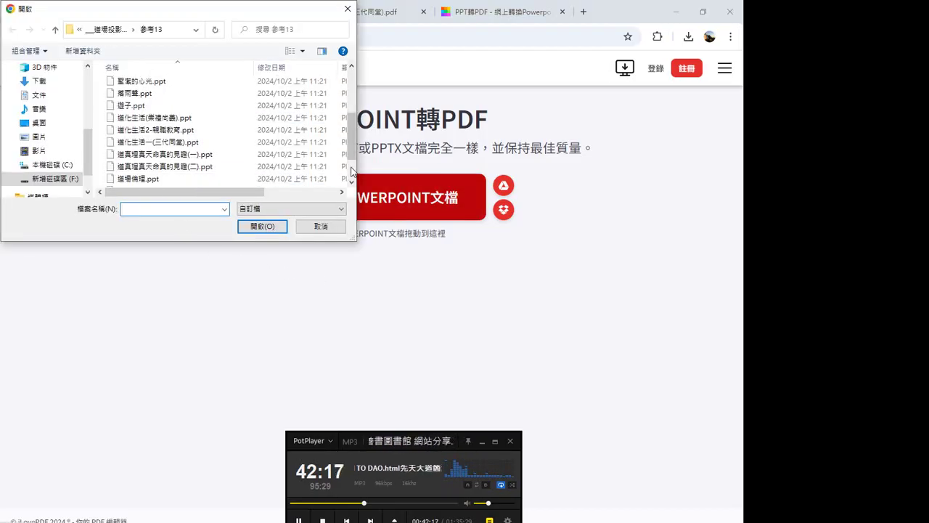
click(198, 168)
double_click(198, 168)
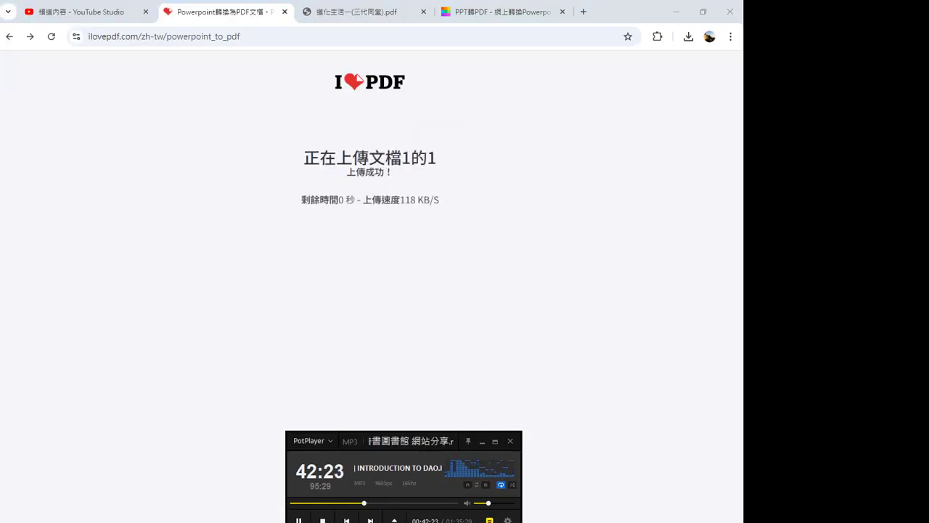
Step: Bring up the Downloads window and its list of recently used folders
click(58, 502)
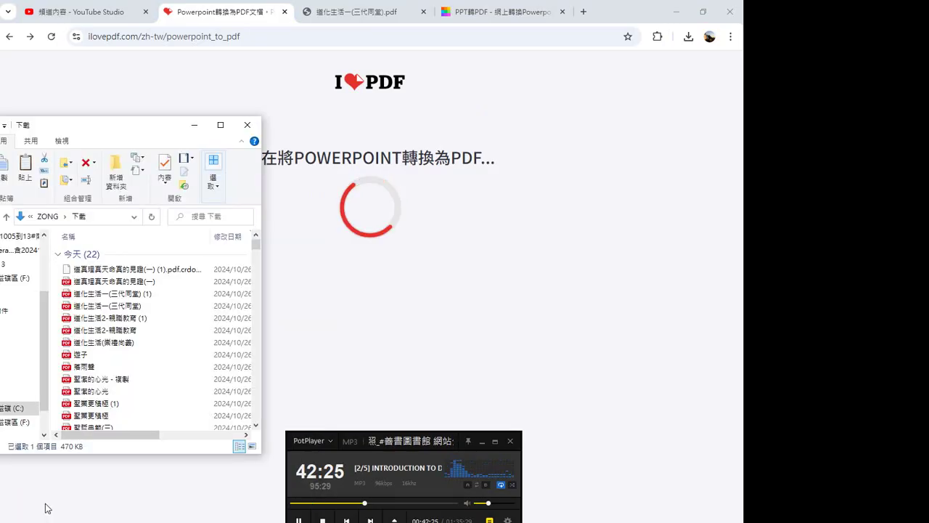
right_click(141, 283)
click(180, 418)
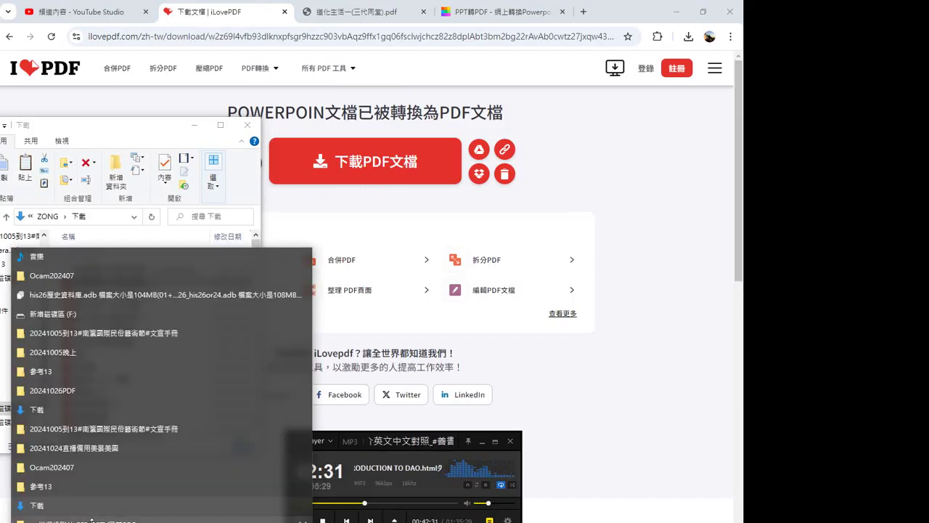
Step: Paste the 471 KB 進真理真天命真的見證(一) PDF into 參考13, bringing it to 35 items
click(58, 486)
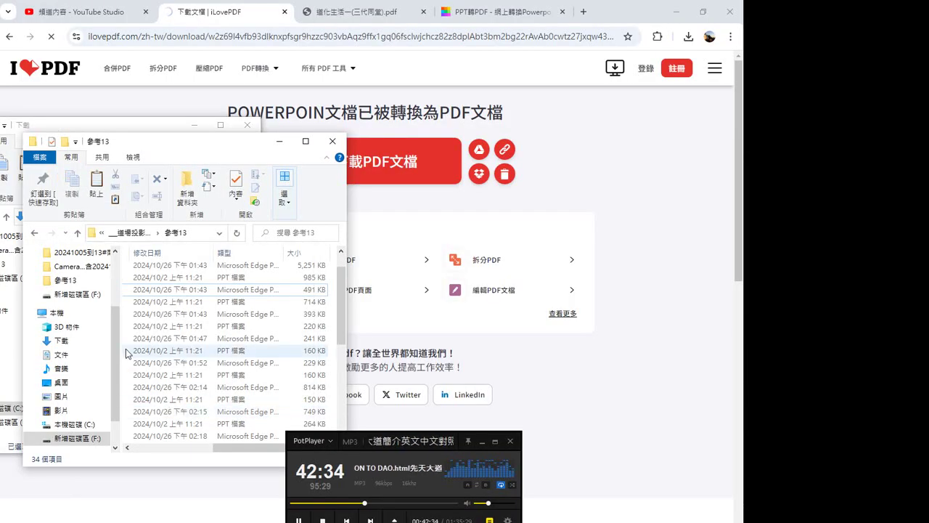
right_click(127, 351)
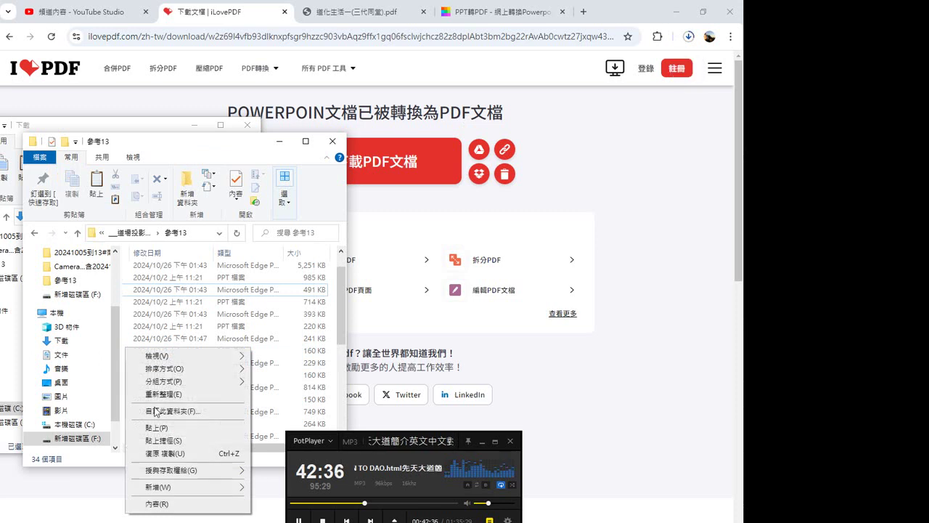
click(153, 430)
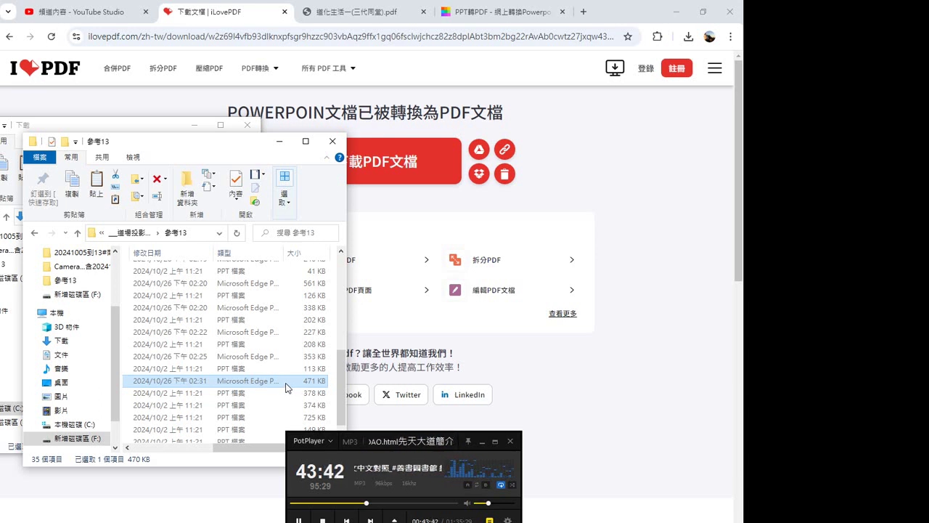
click(146, 448)
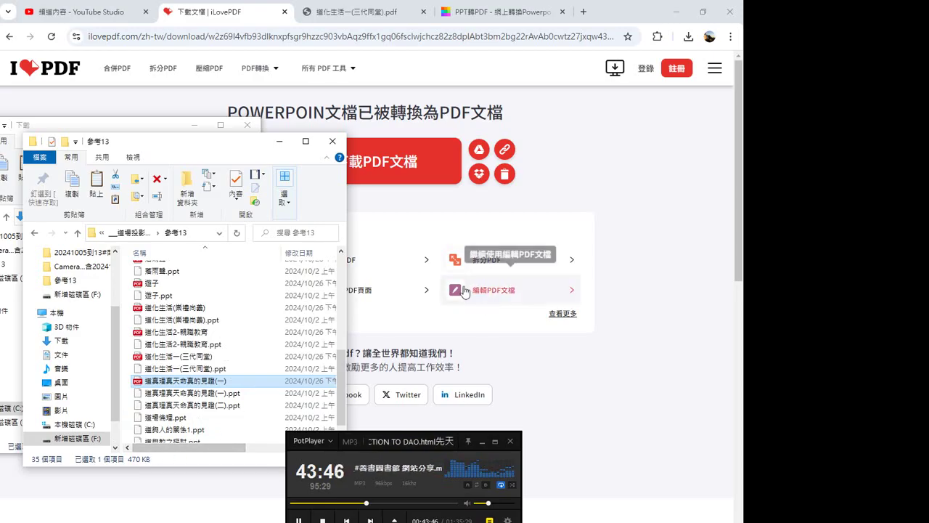
click(644, 117)
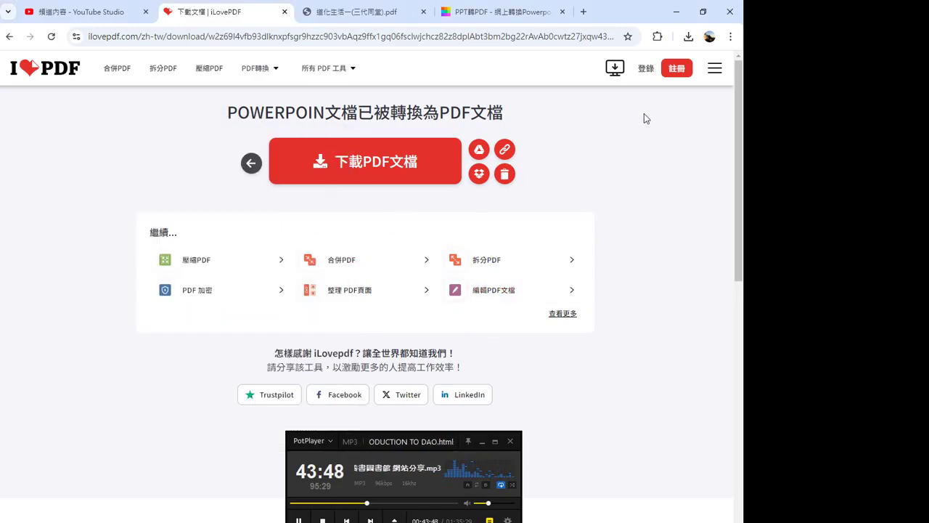
Step: Convert 道真理真天命真的見證(二).ppt and show the resulting 316 KB PDF in Downloads
click(8, 38)
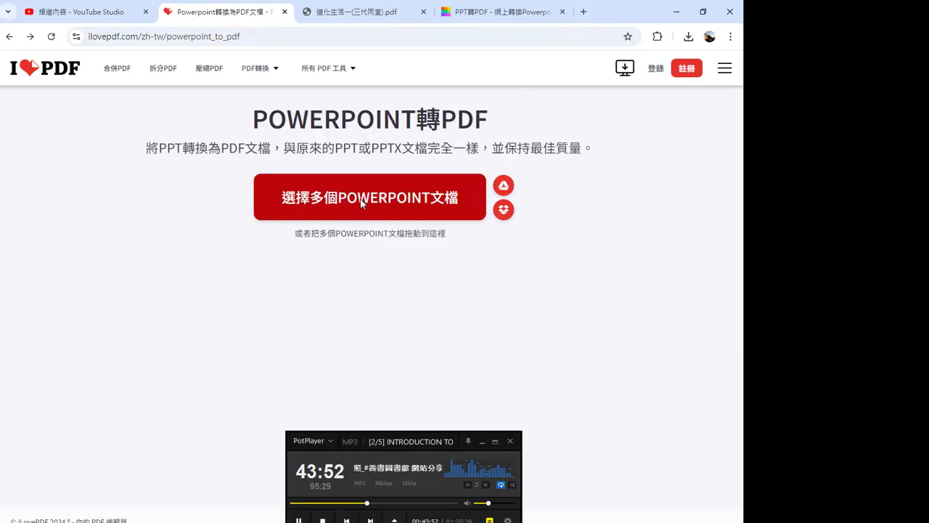
click(371, 206)
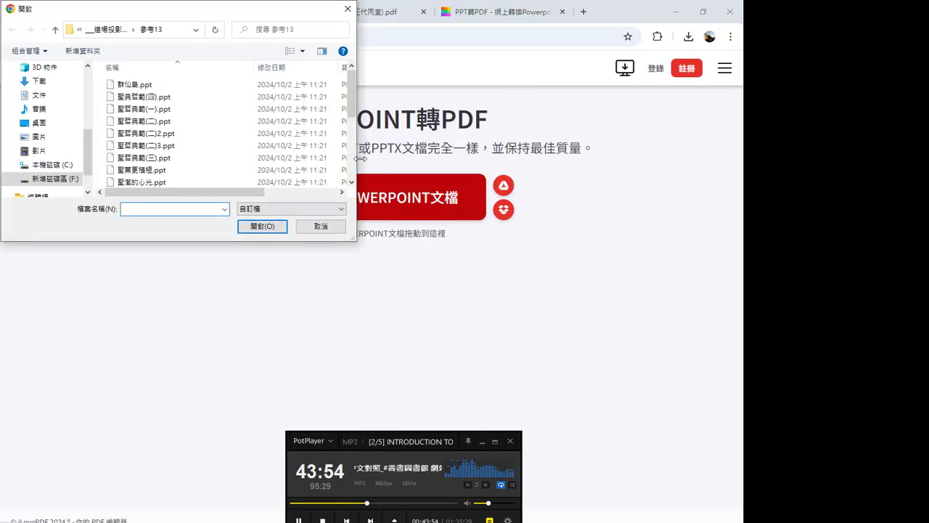
click(351, 112)
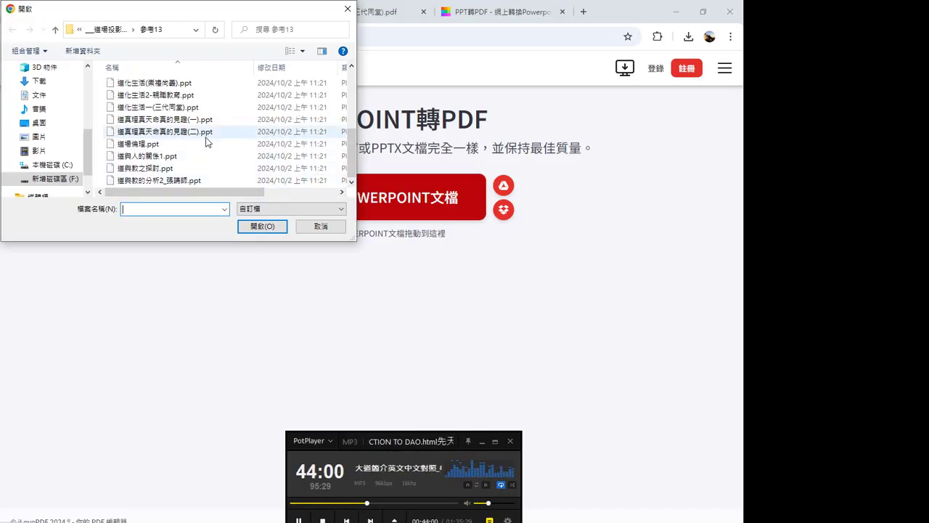
click(192, 135)
double_click(192, 135)
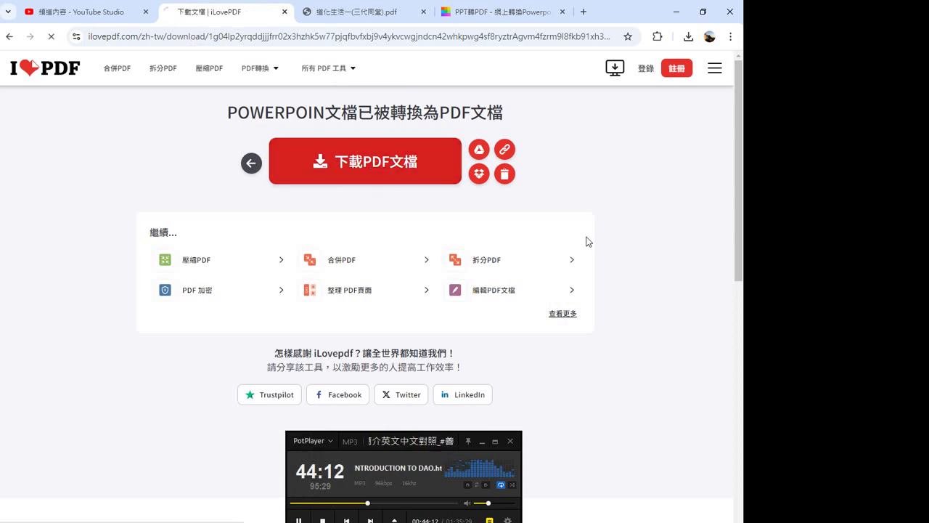
click(688, 38)
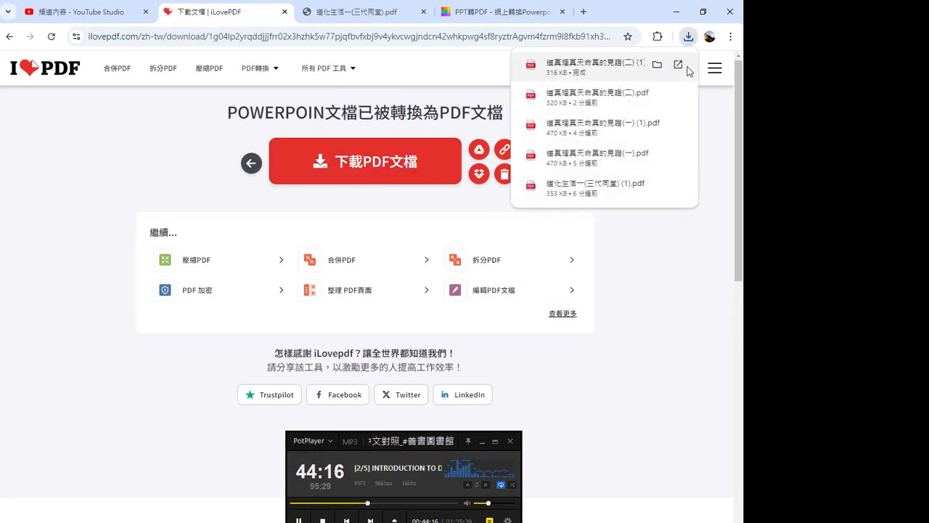
click(659, 65)
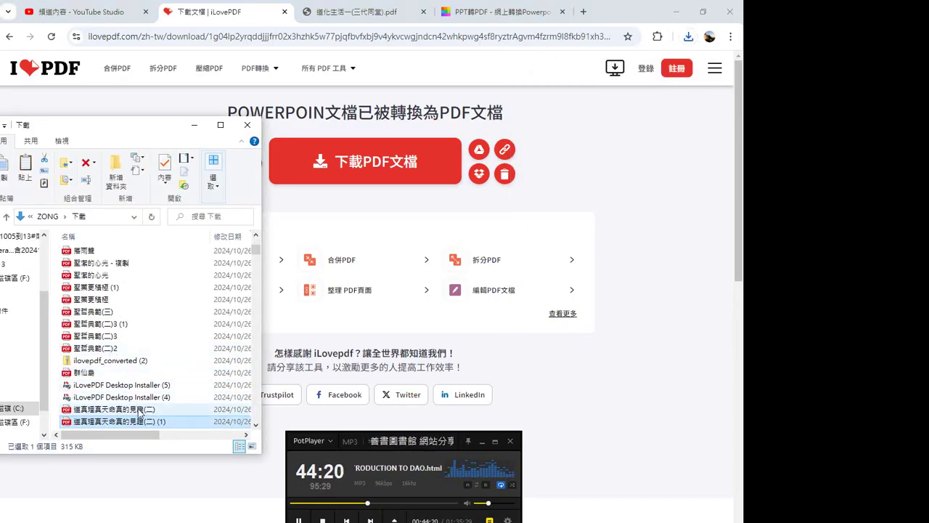
Step: Paste a copy of the 道真理真天命真的見證(二) PDF (320 KB) into 參考13, bringing it to 36 items
click(140, 411)
right_click(140, 412)
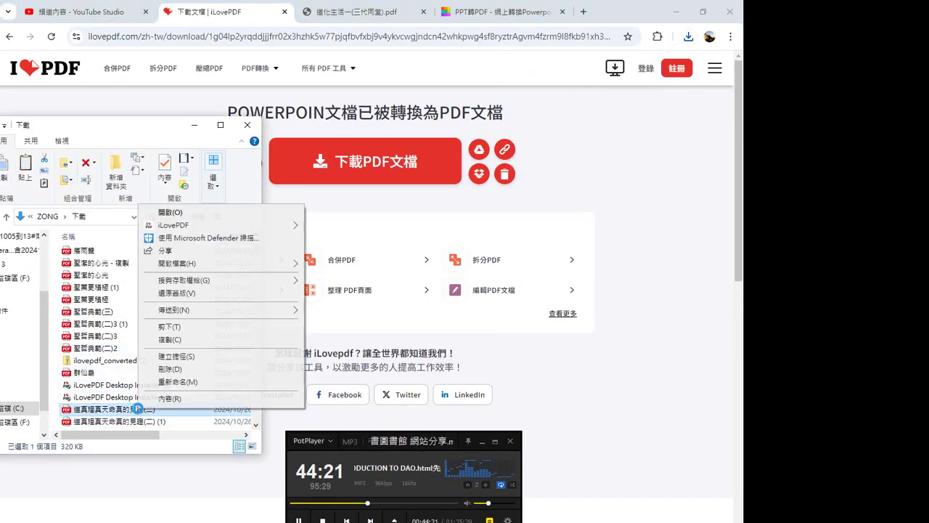
click(167, 338)
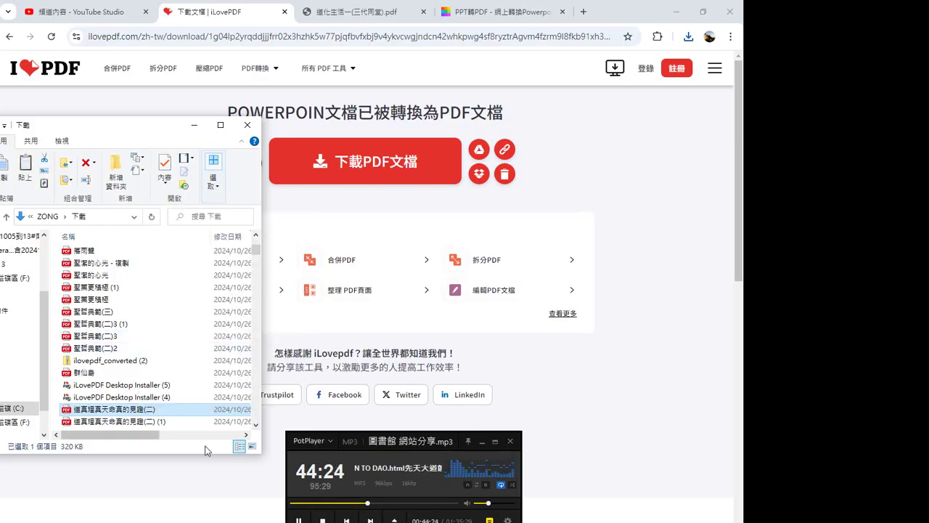
scroll(256, 264, down, 3)
scroll(256, 264, down, 2)
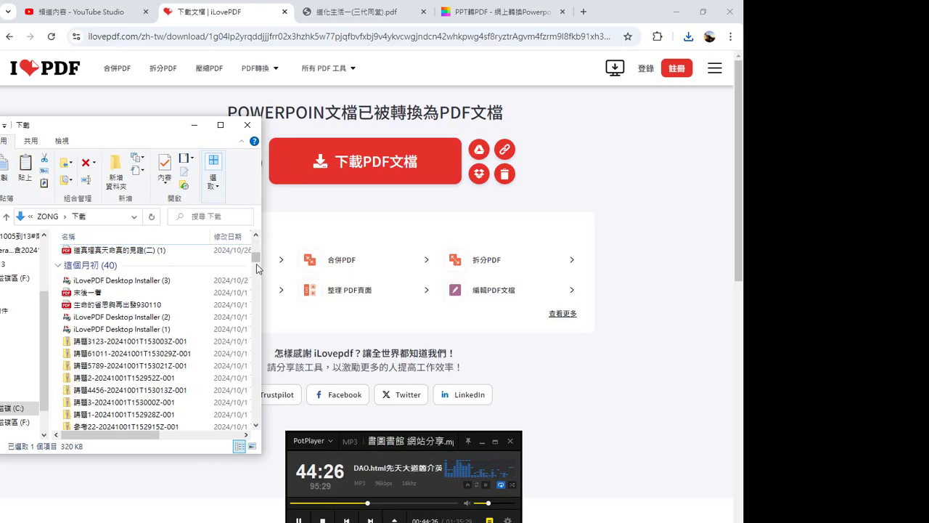
drag(256, 264, 257, 254)
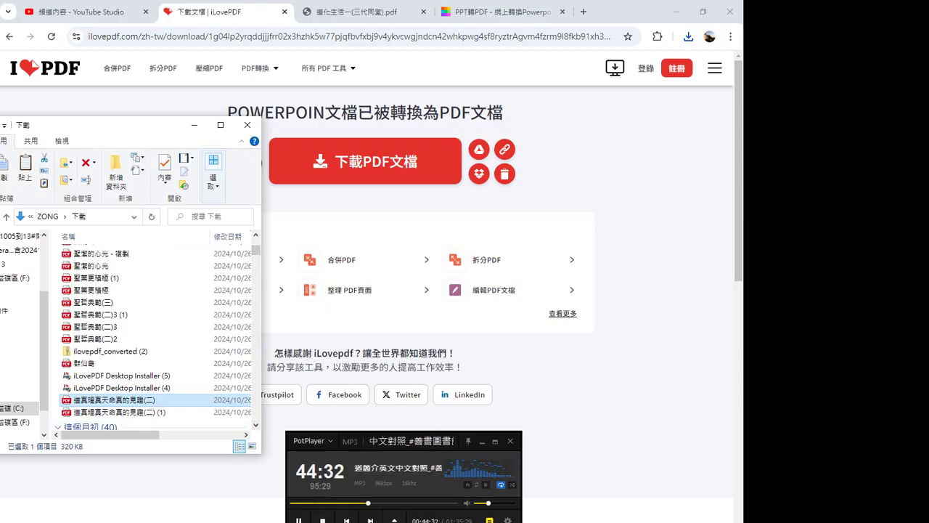
click(51, 496)
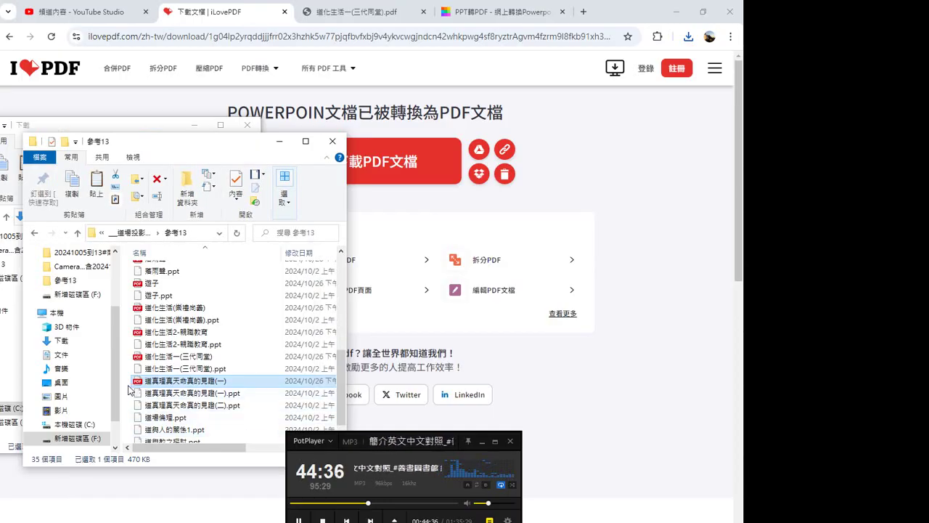
right_click(126, 383)
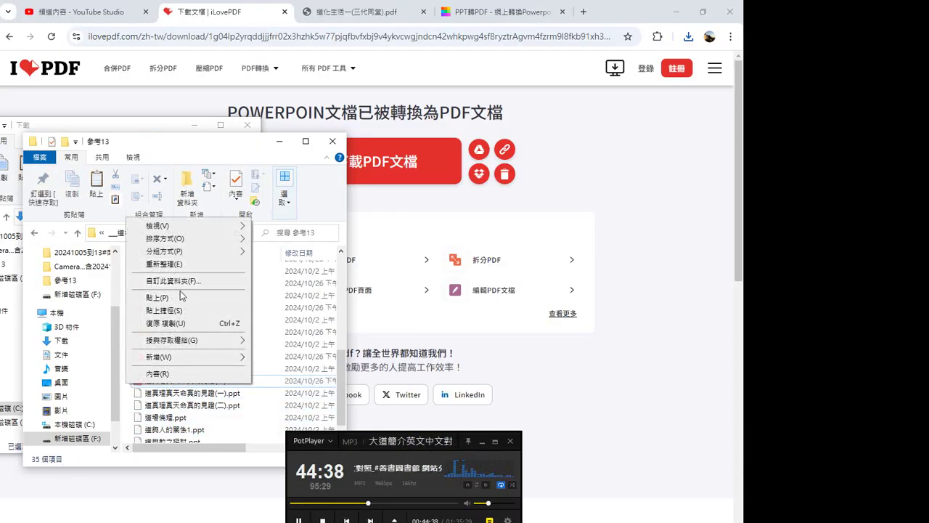
click(176, 298)
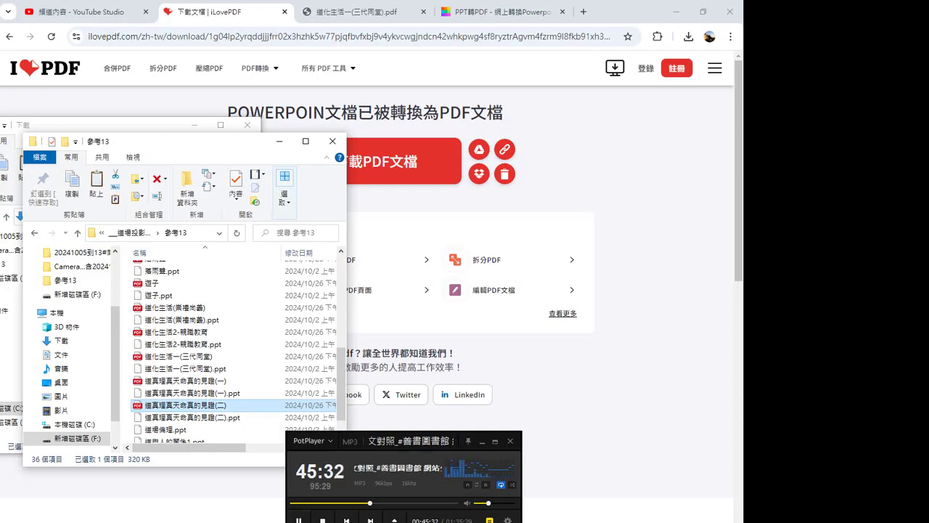
mouse_move(294, 522)
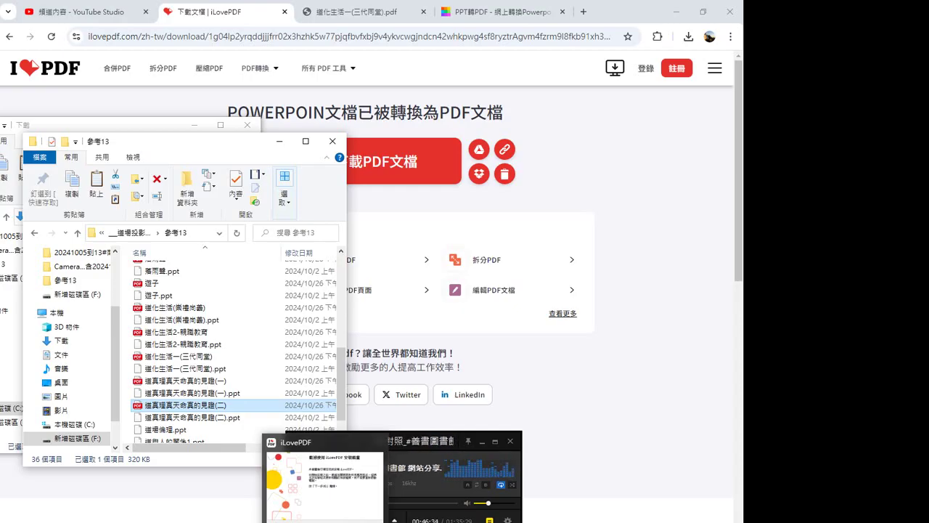
Step: Re-download the 道真理真天命真的見證(二) PDF in Chrome via iLovePDF's 下載PDF文檔 button
right_click(325, 522)
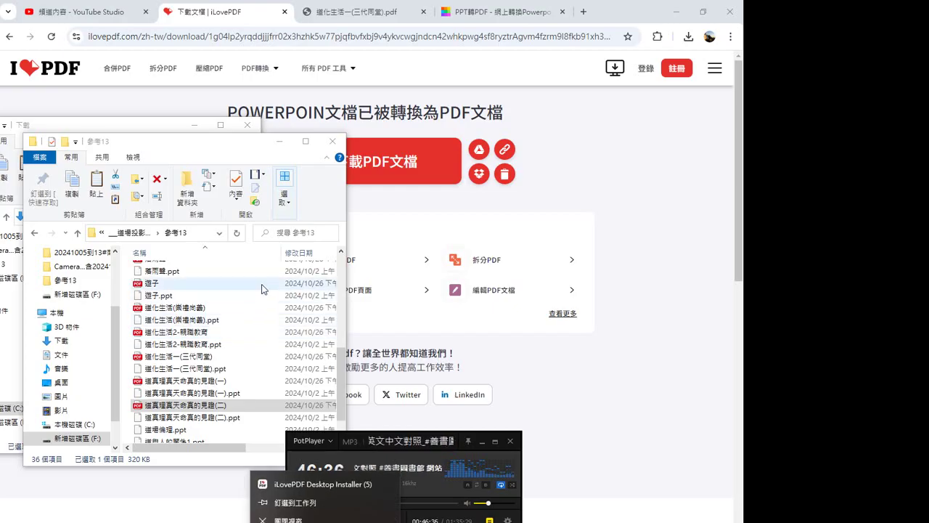
click(386, 158)
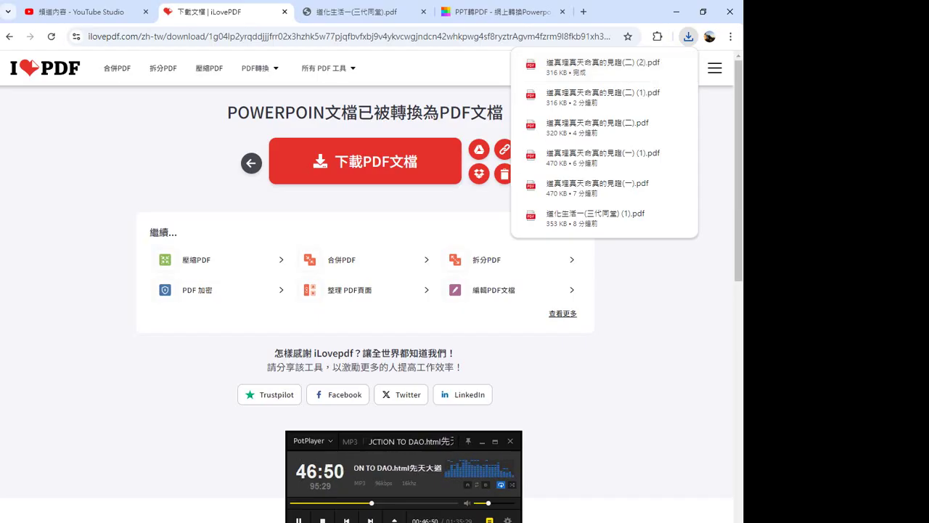
click(614, 520)
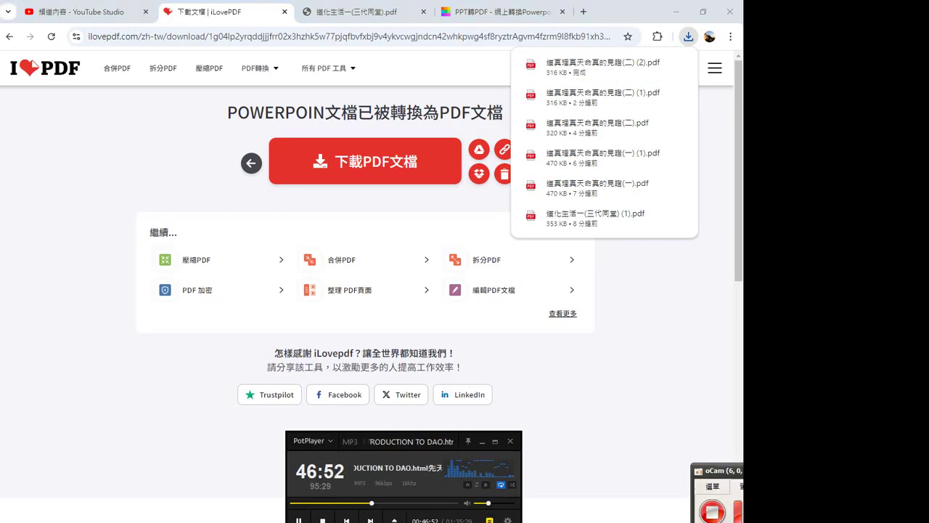